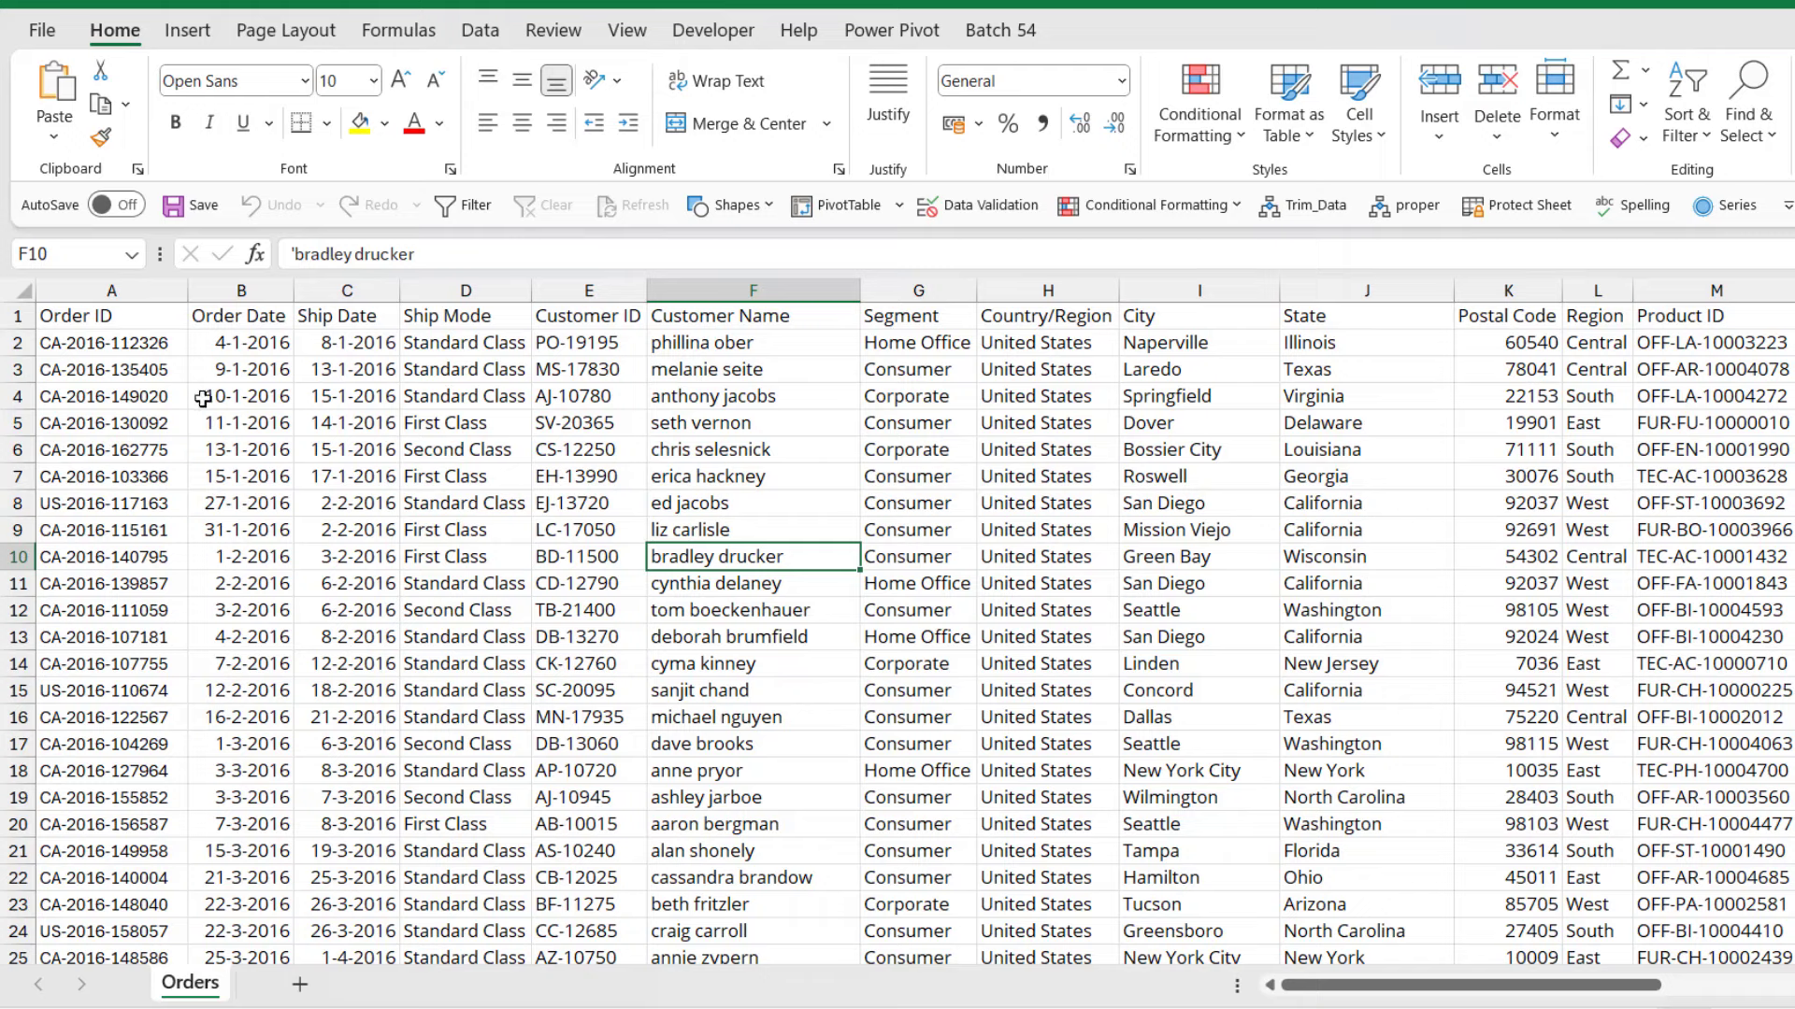
{"action": "left_click", "coordinate": [113, 317]}
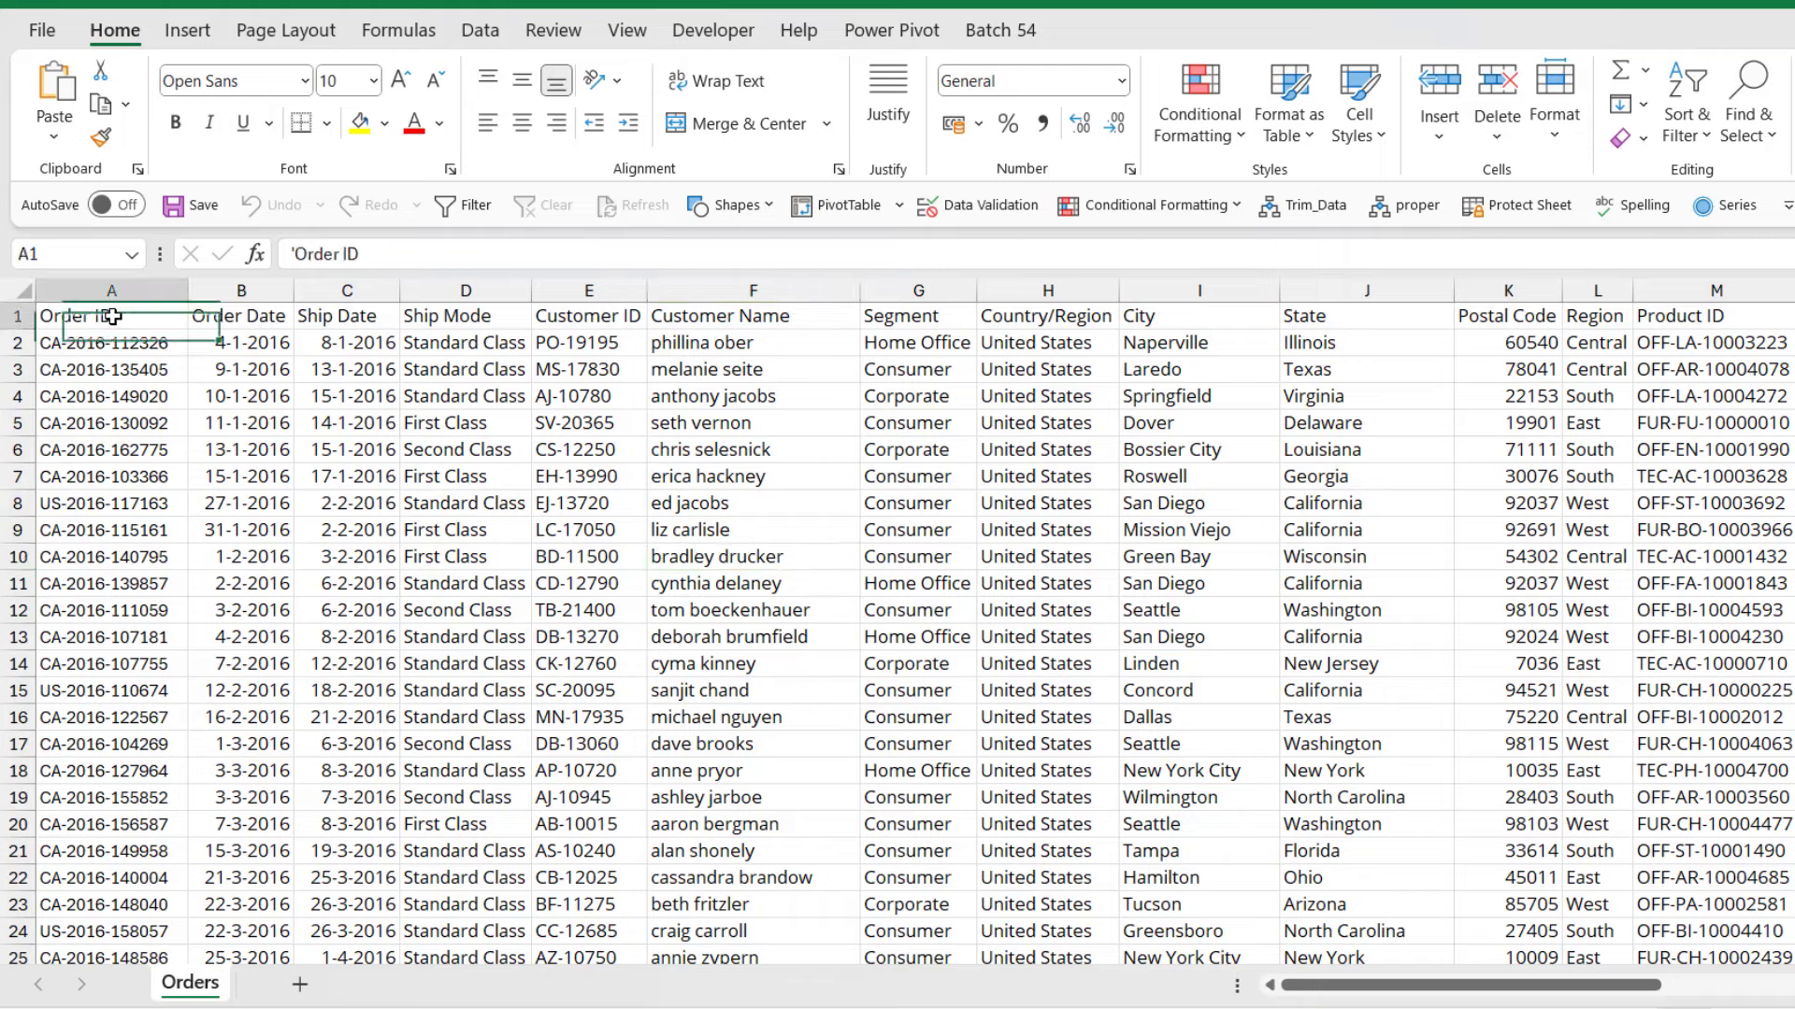
{"action": "left_click", "coordinate": [1060, 472]}
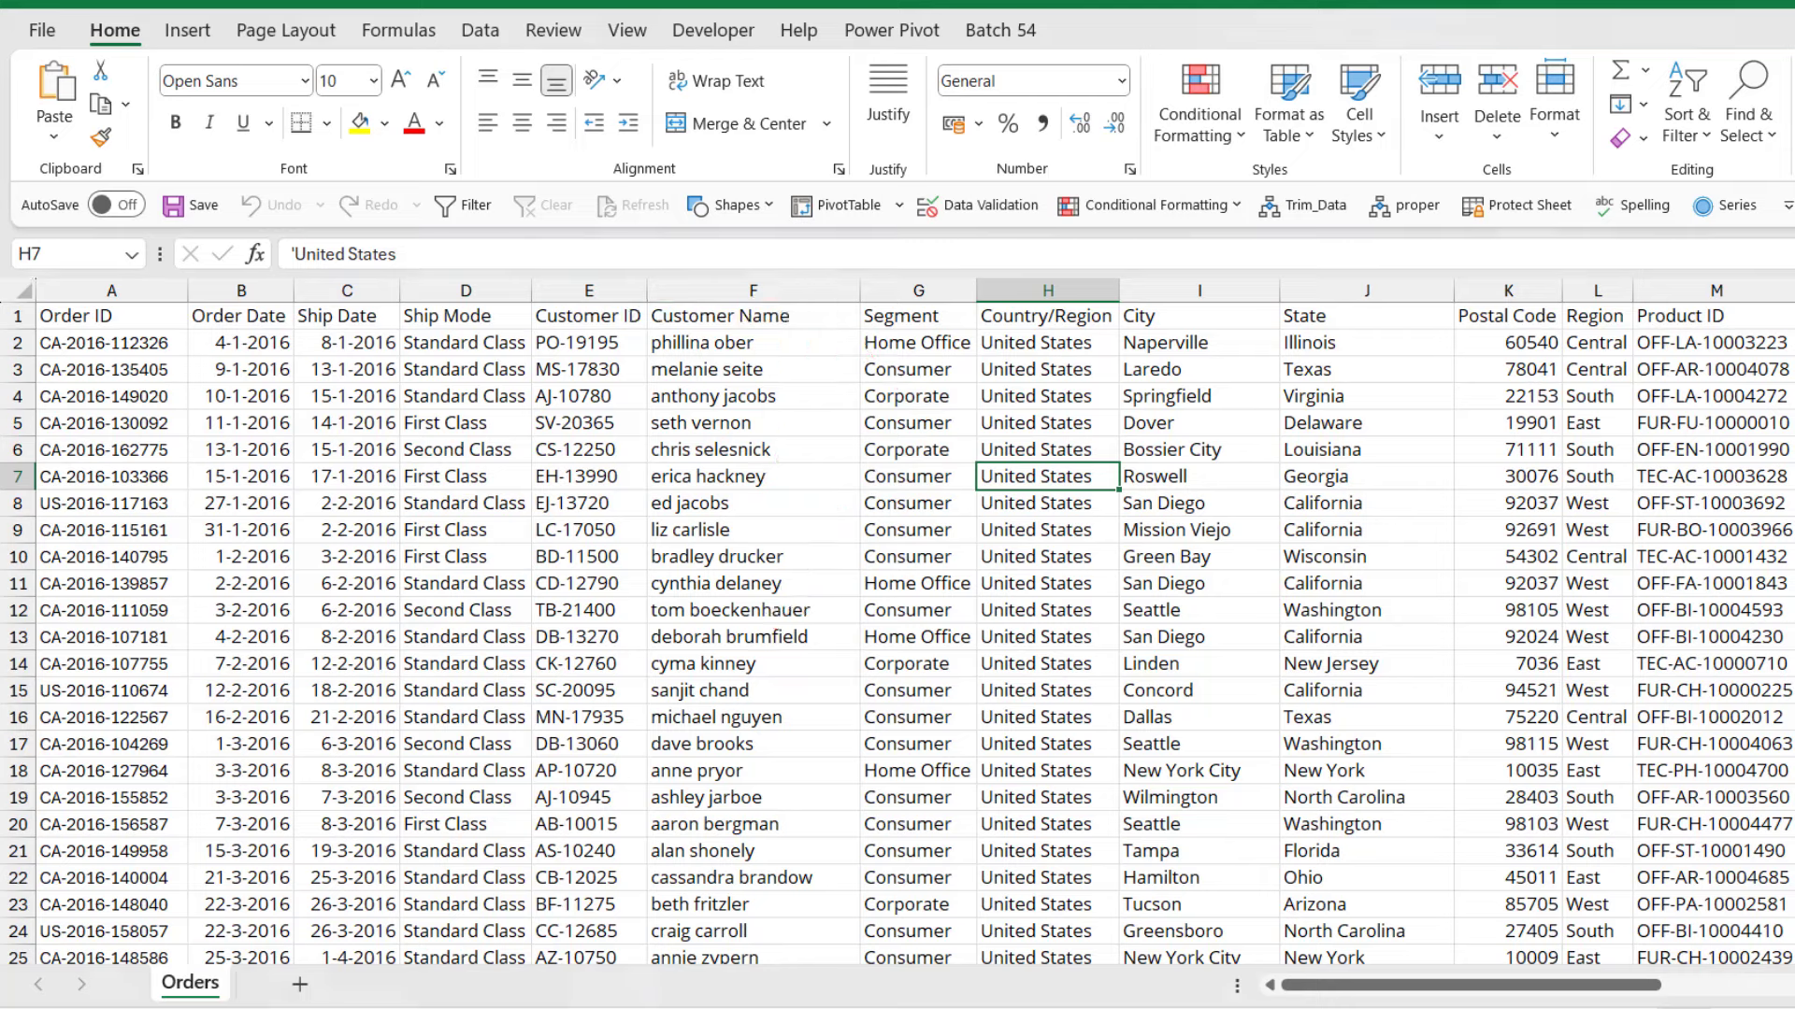
{"action": "left_click_drag", "start_coordinate": [806, 342], "coordinate": [762, 622]}
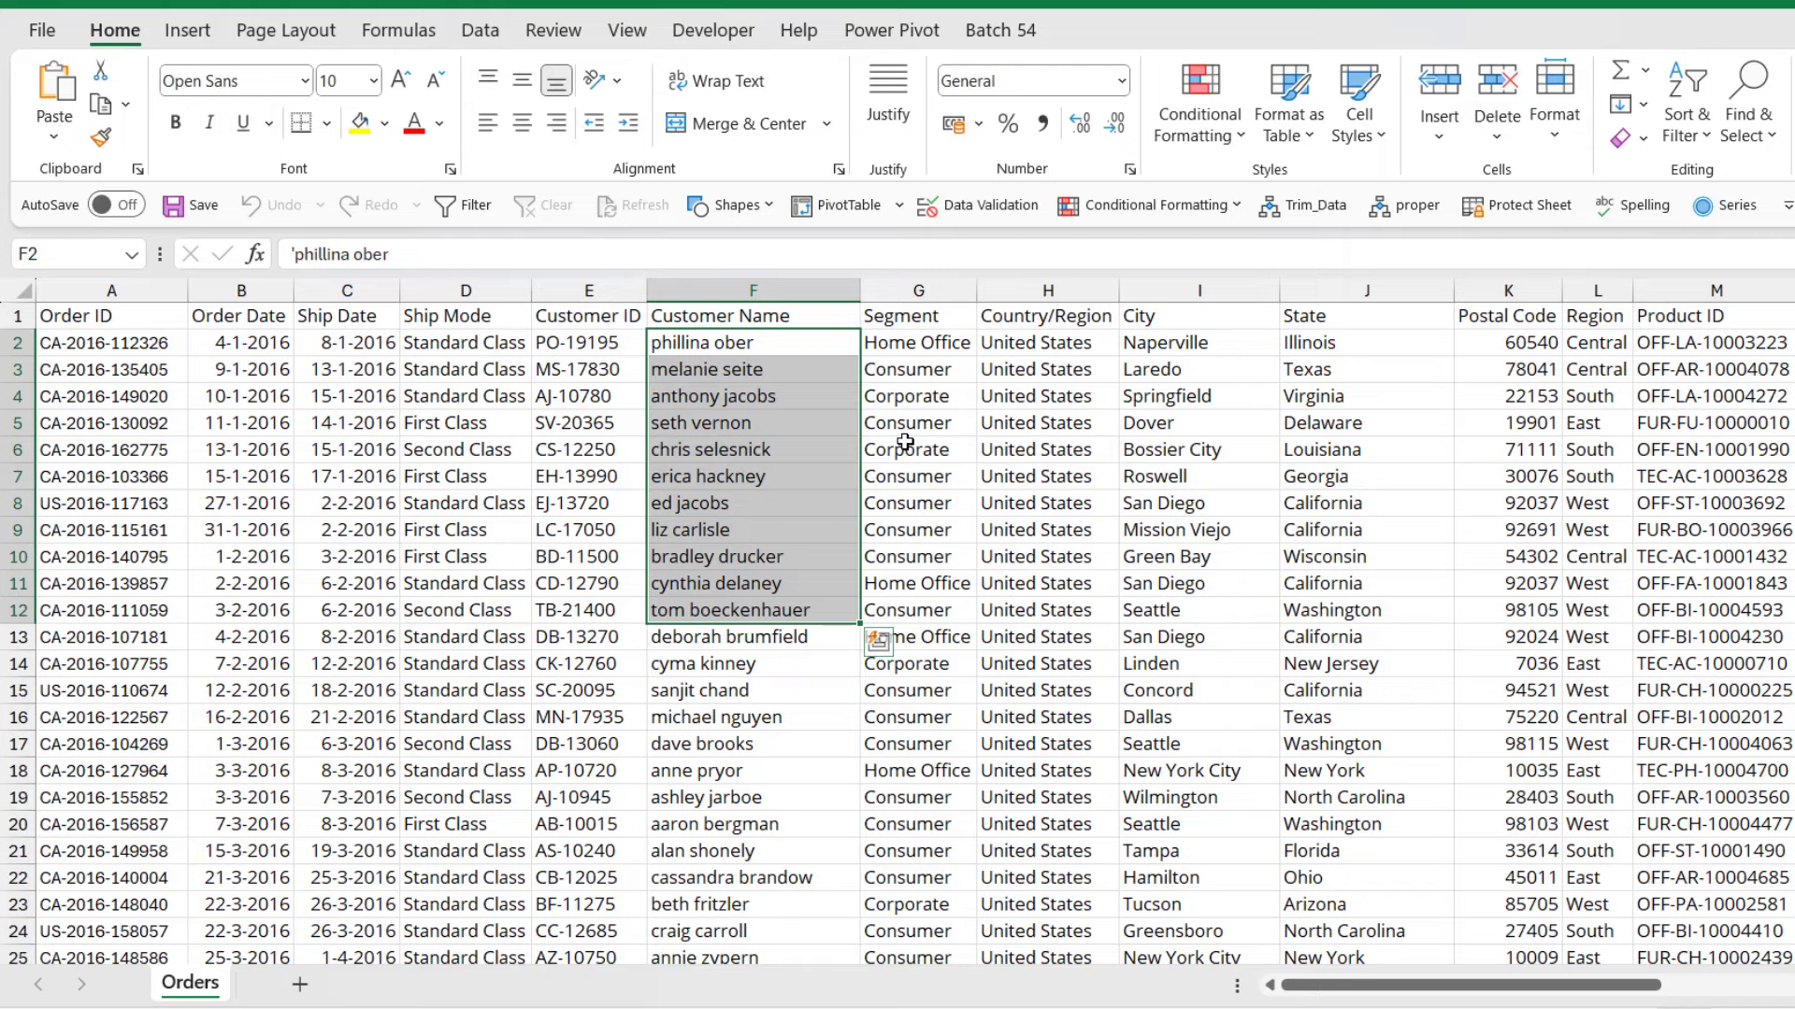
{"action": "left_click", "coordinate": [841, 476]}
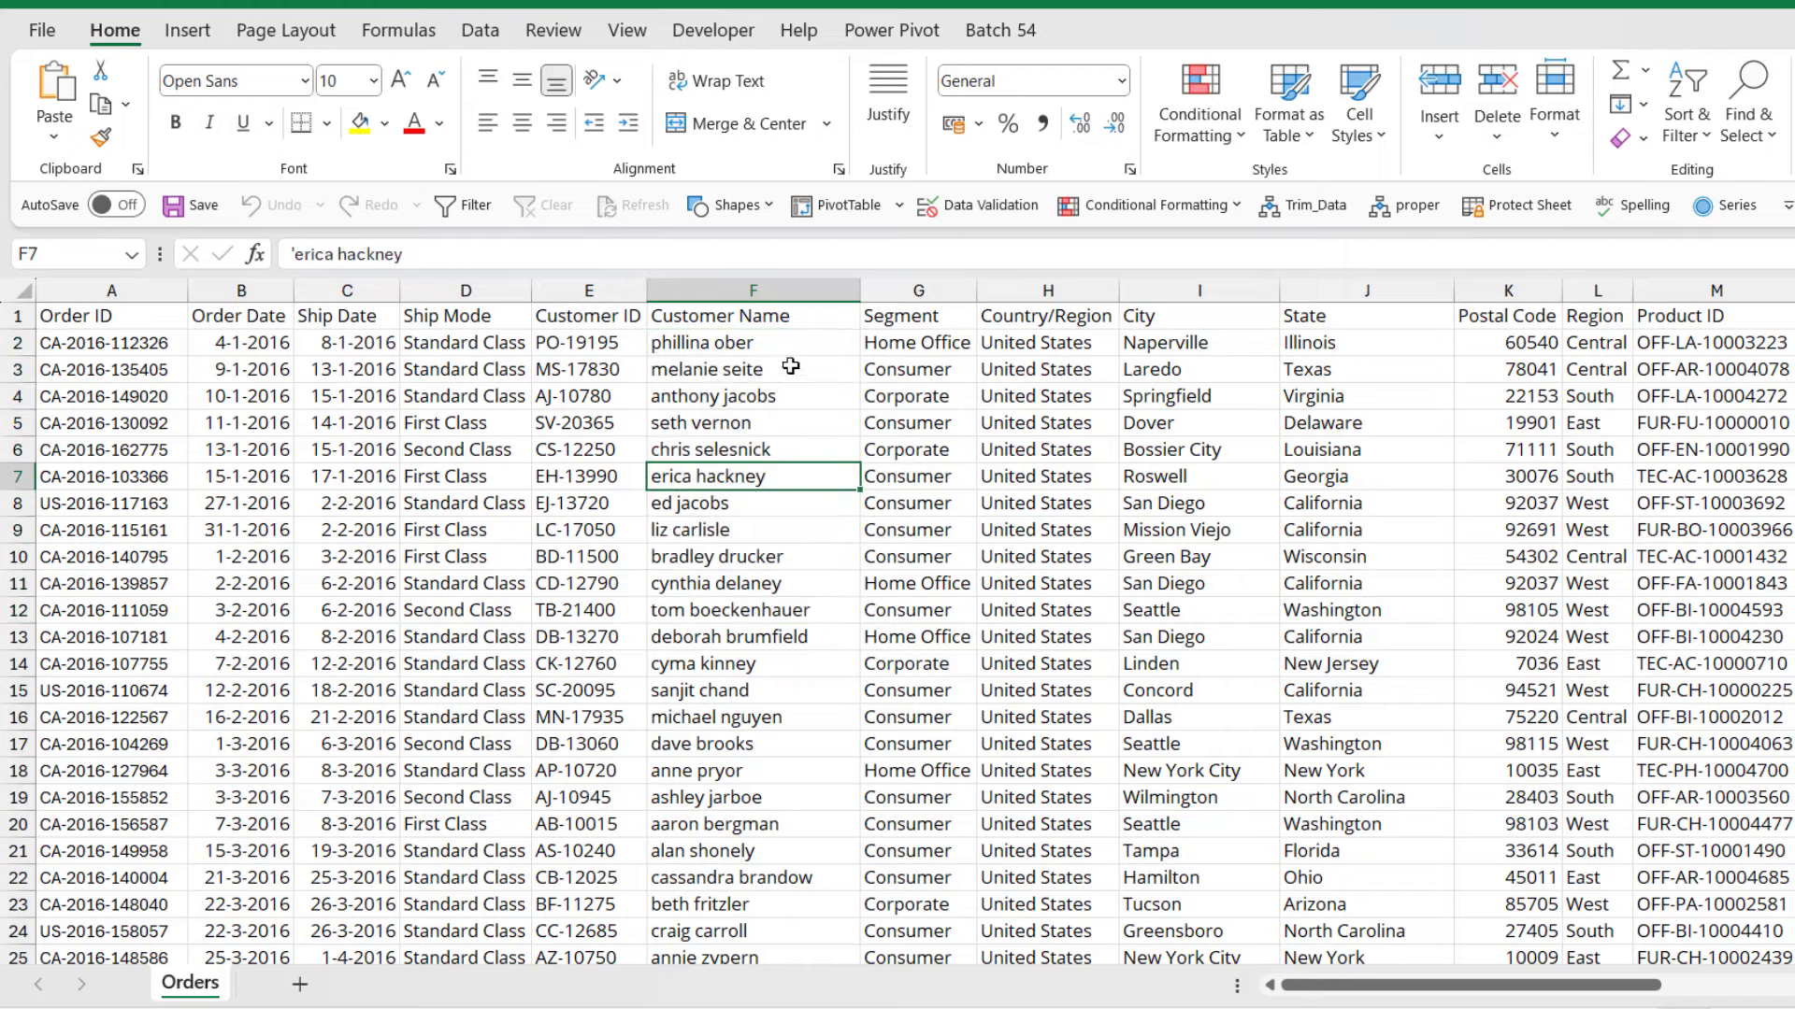
{"action": "left_click_drag", "start_coordinate": [790, 344], "coordinate": [765, 654]}
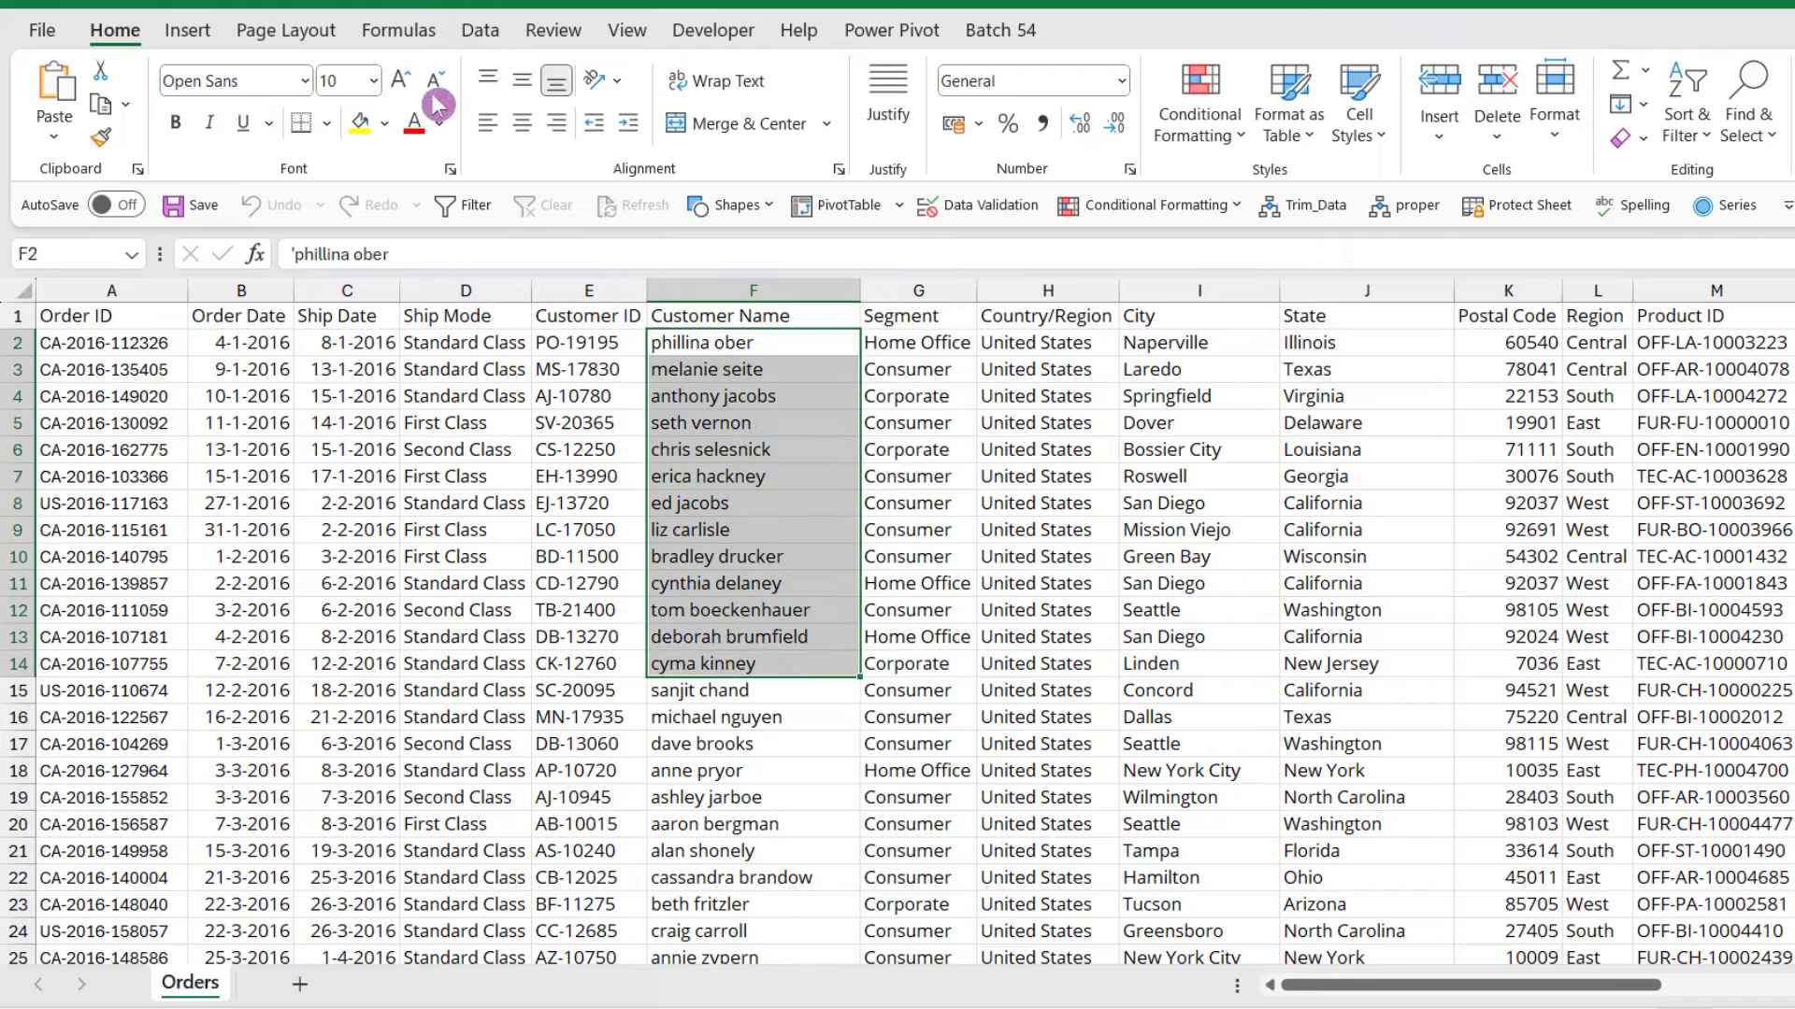
{"action": "key", "text": "ctrl+v"}
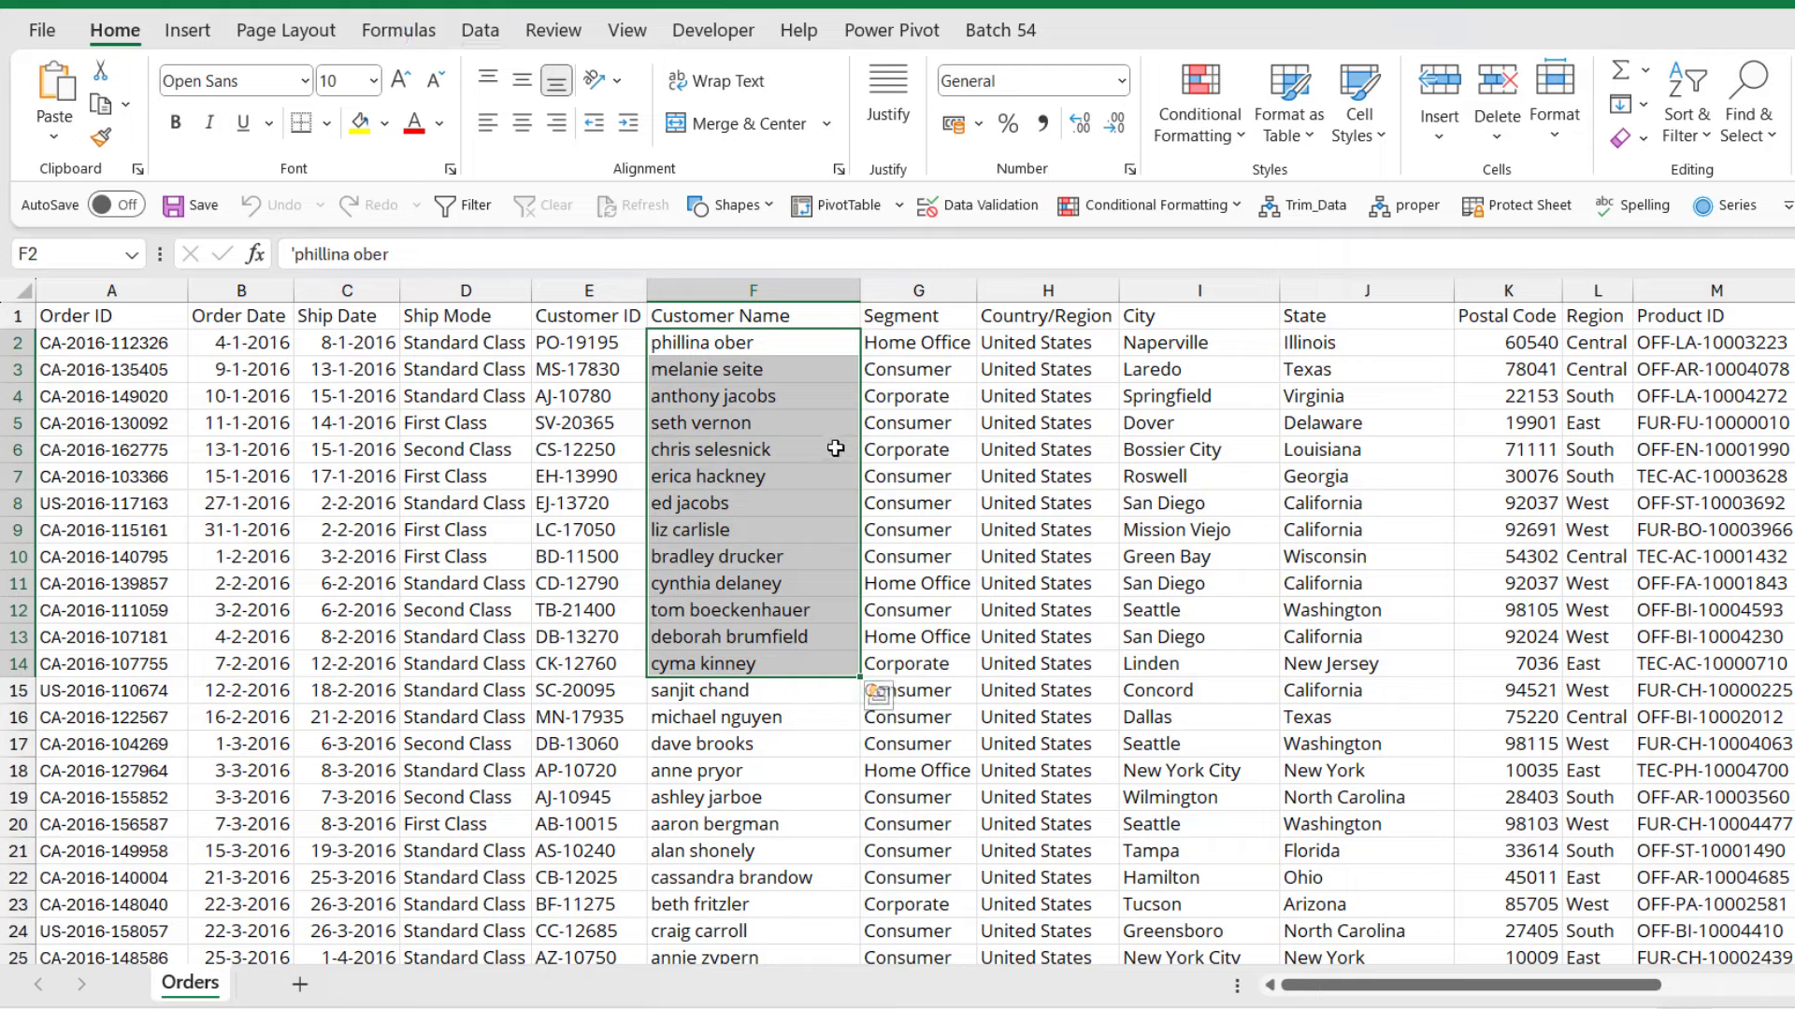
{"action": "left_click", "coordinate": [773, 373]}
Insert a blank column between the Customer Name and Segment columns
{"action": "left_click", "coordinate": [937, 290]}
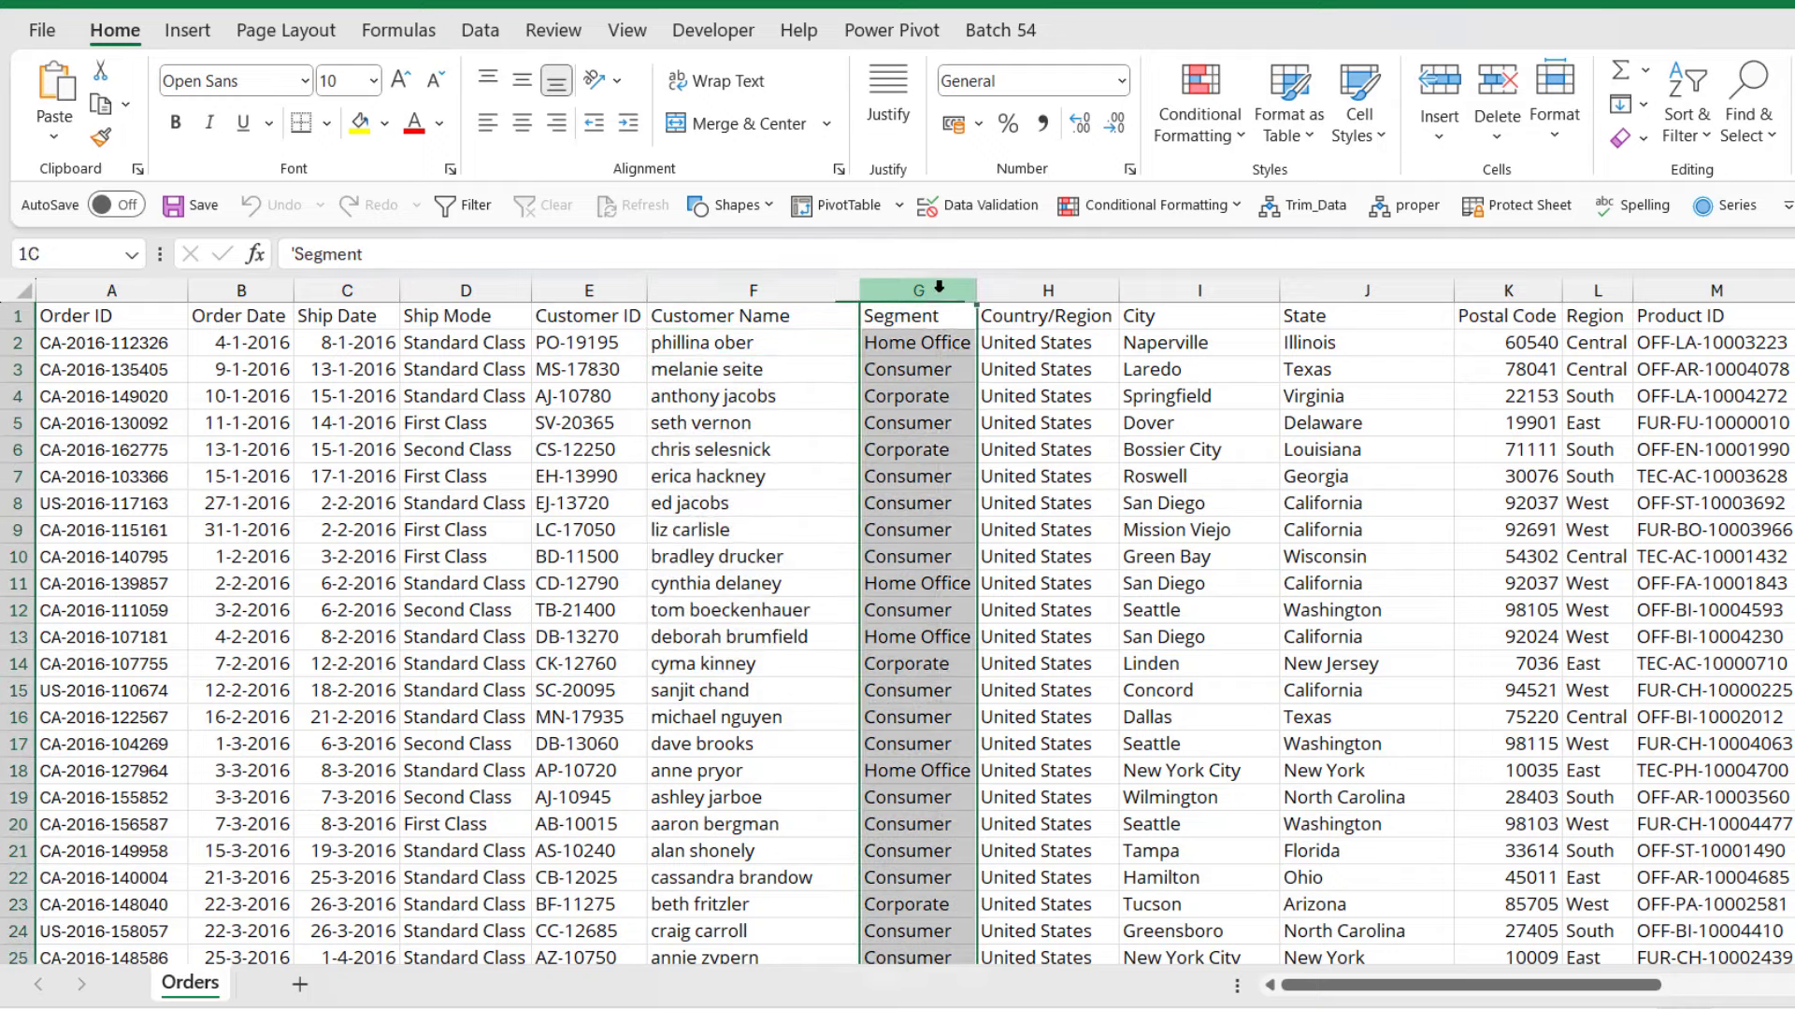
{"action": "right_click", "coordinate": [938, 291]}
{"action": "left_click", "coordinate": [1008, 560]}
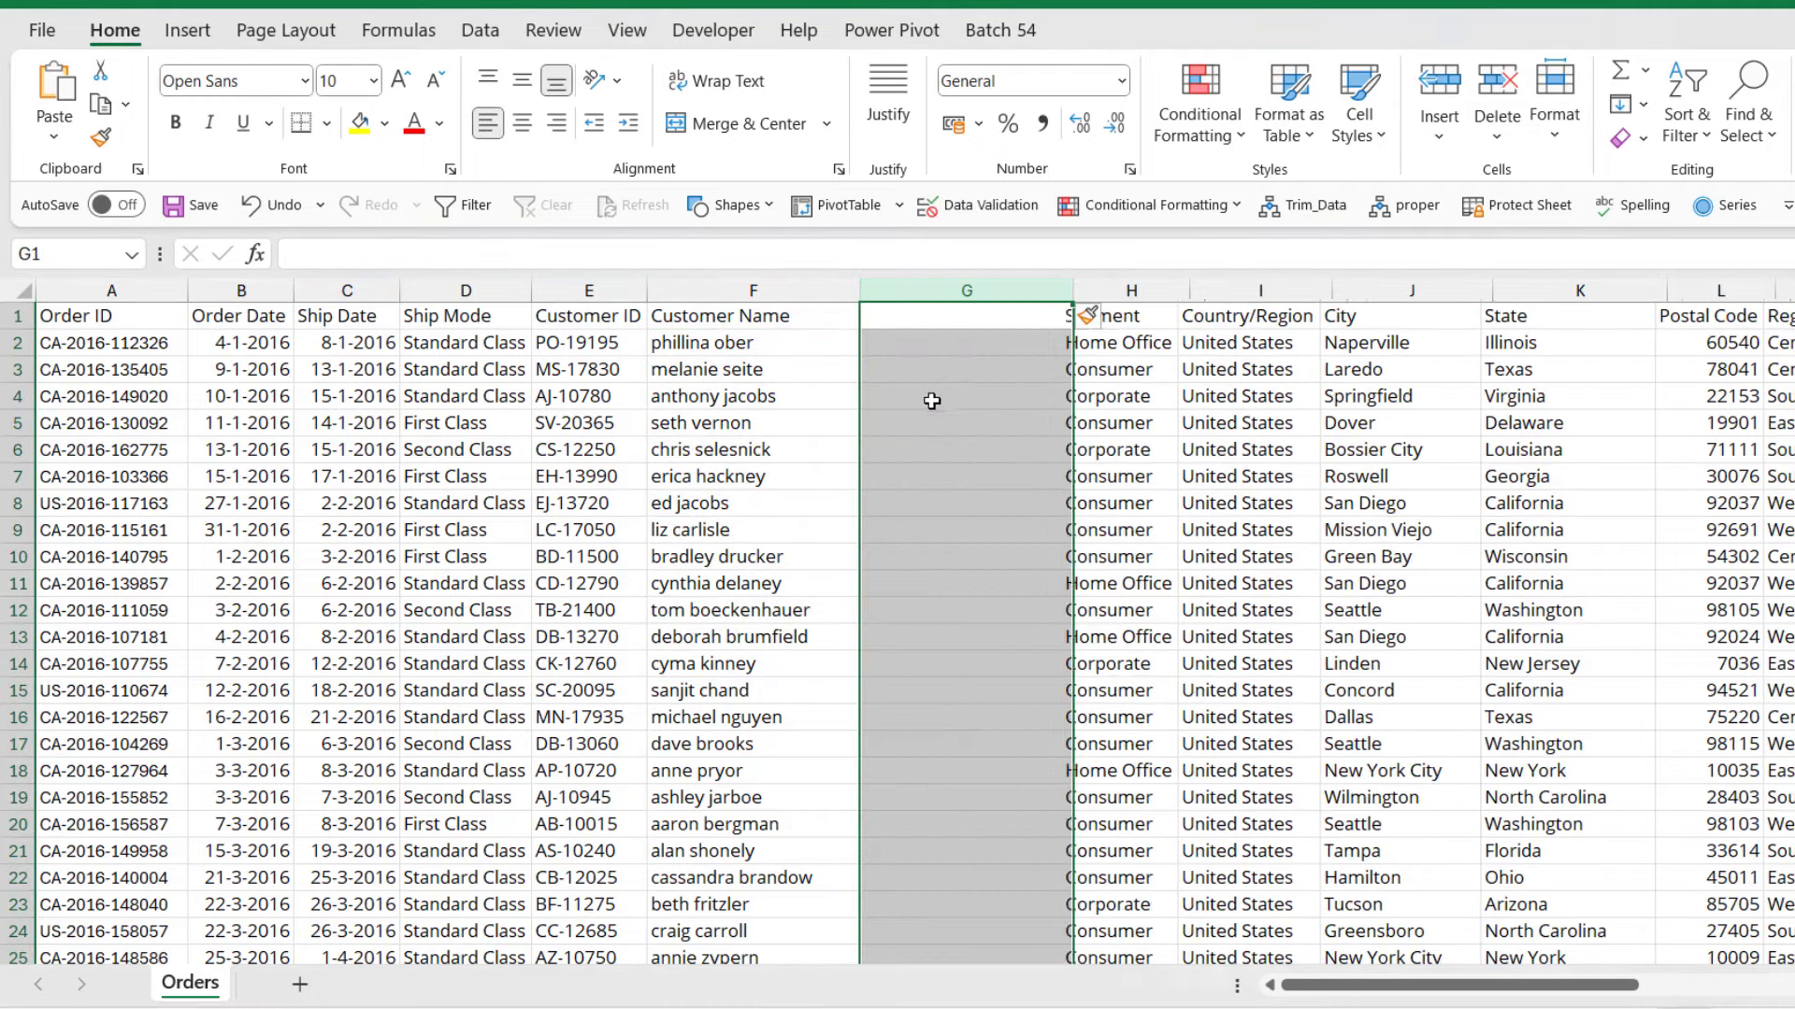
Enter =PROPER(F2) in cell G2 and fill the formula down to the last row of the data
{"action": "left_click", "coordinate": [929, 321]}
{"action": "left_click", "coordinate": [920, 354]}
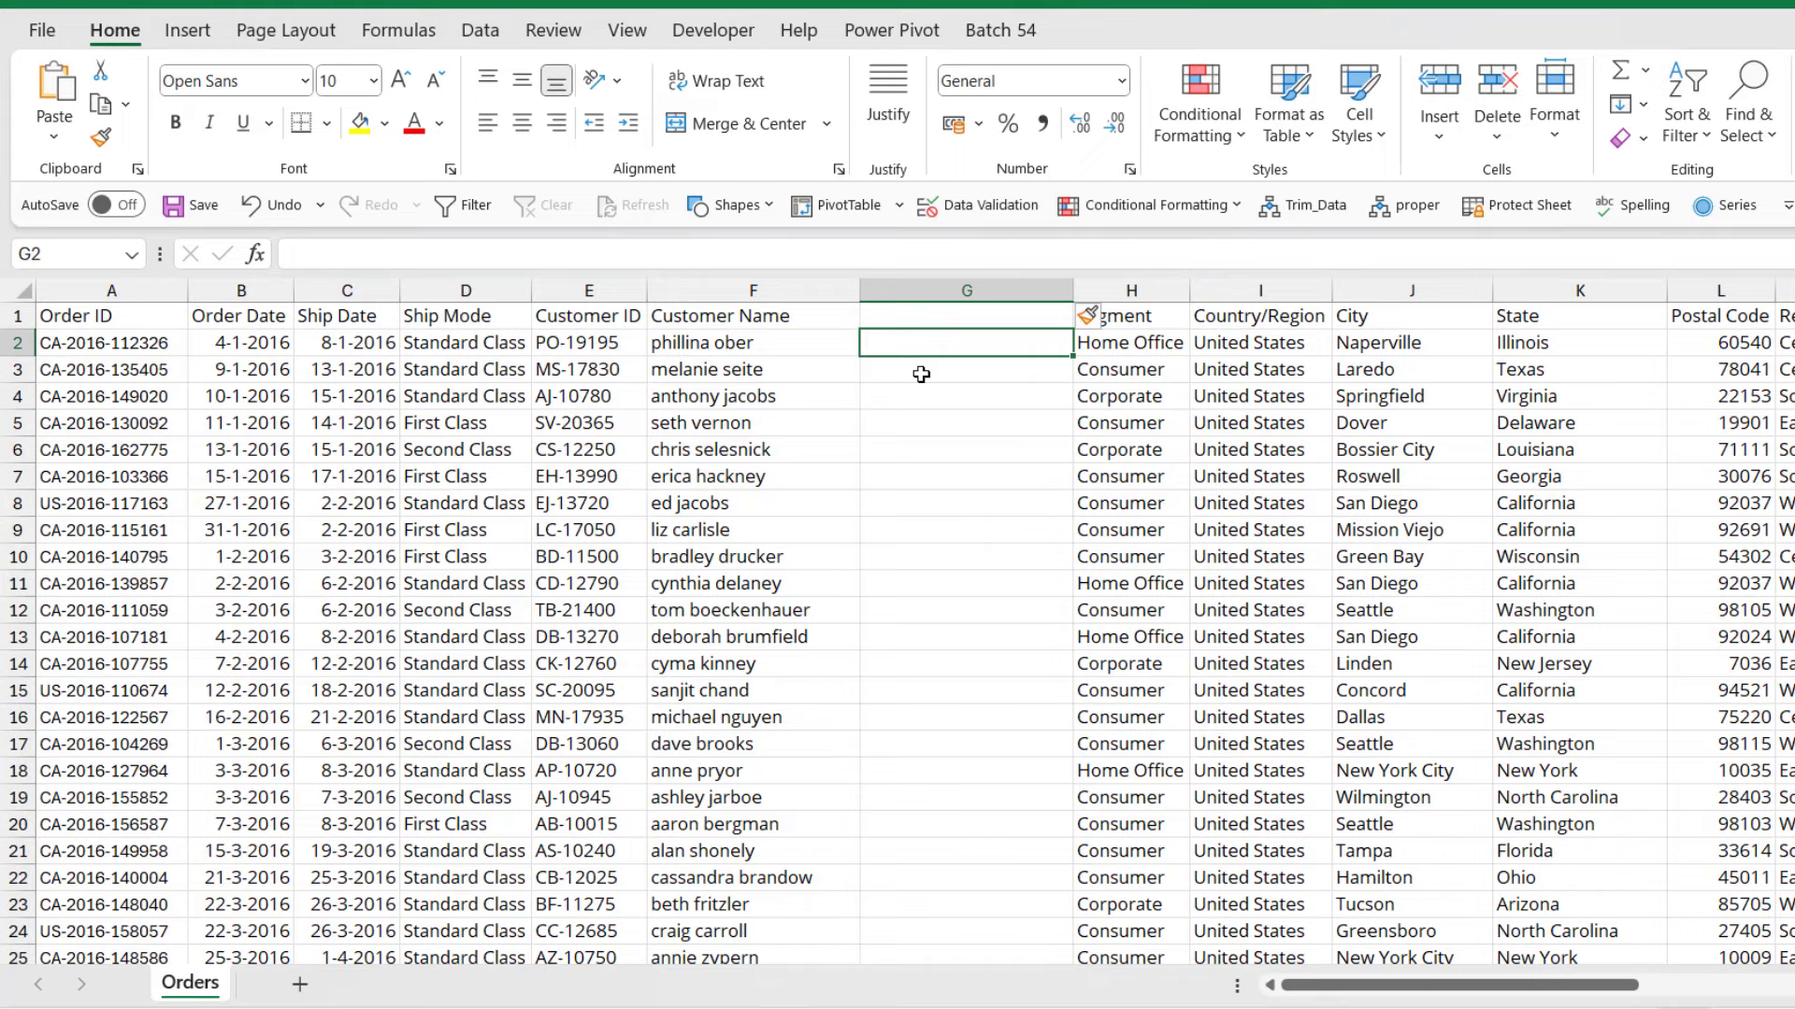
{"action": "type", "text": "="}
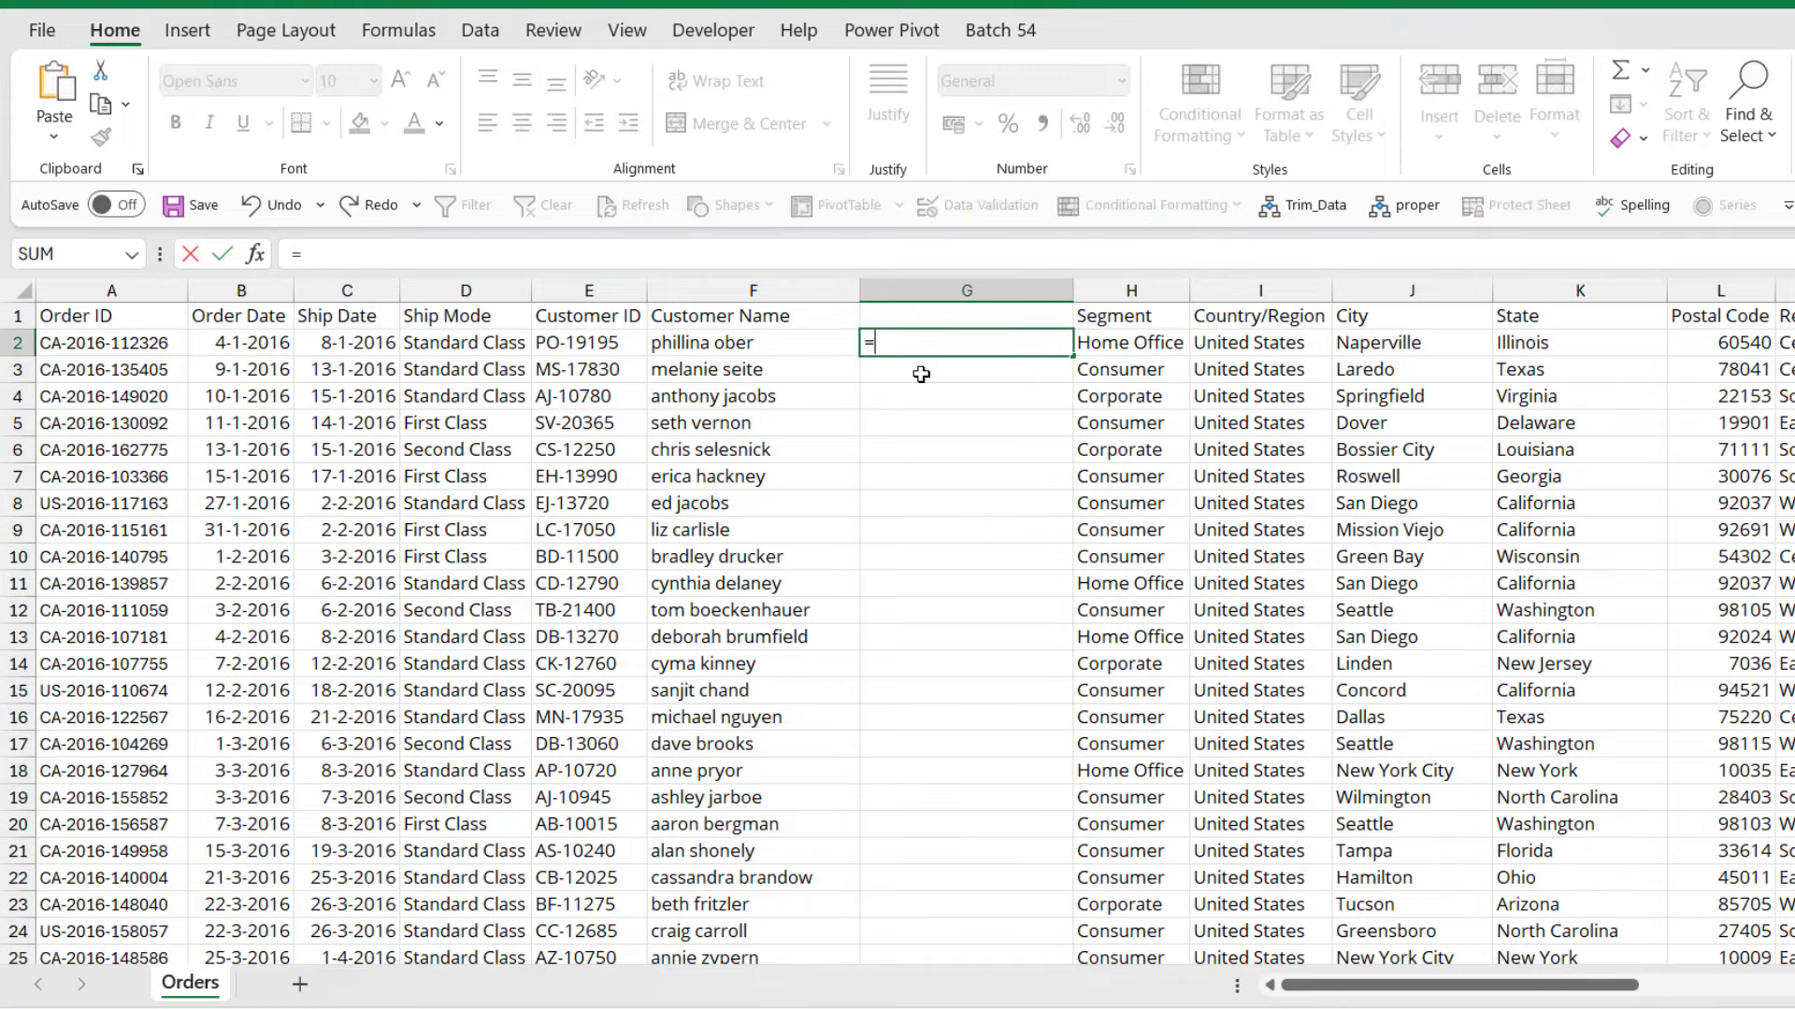
{"action": "type", "text": "pro"}
{"action": "left_click", "coordinate": [963, 417]}
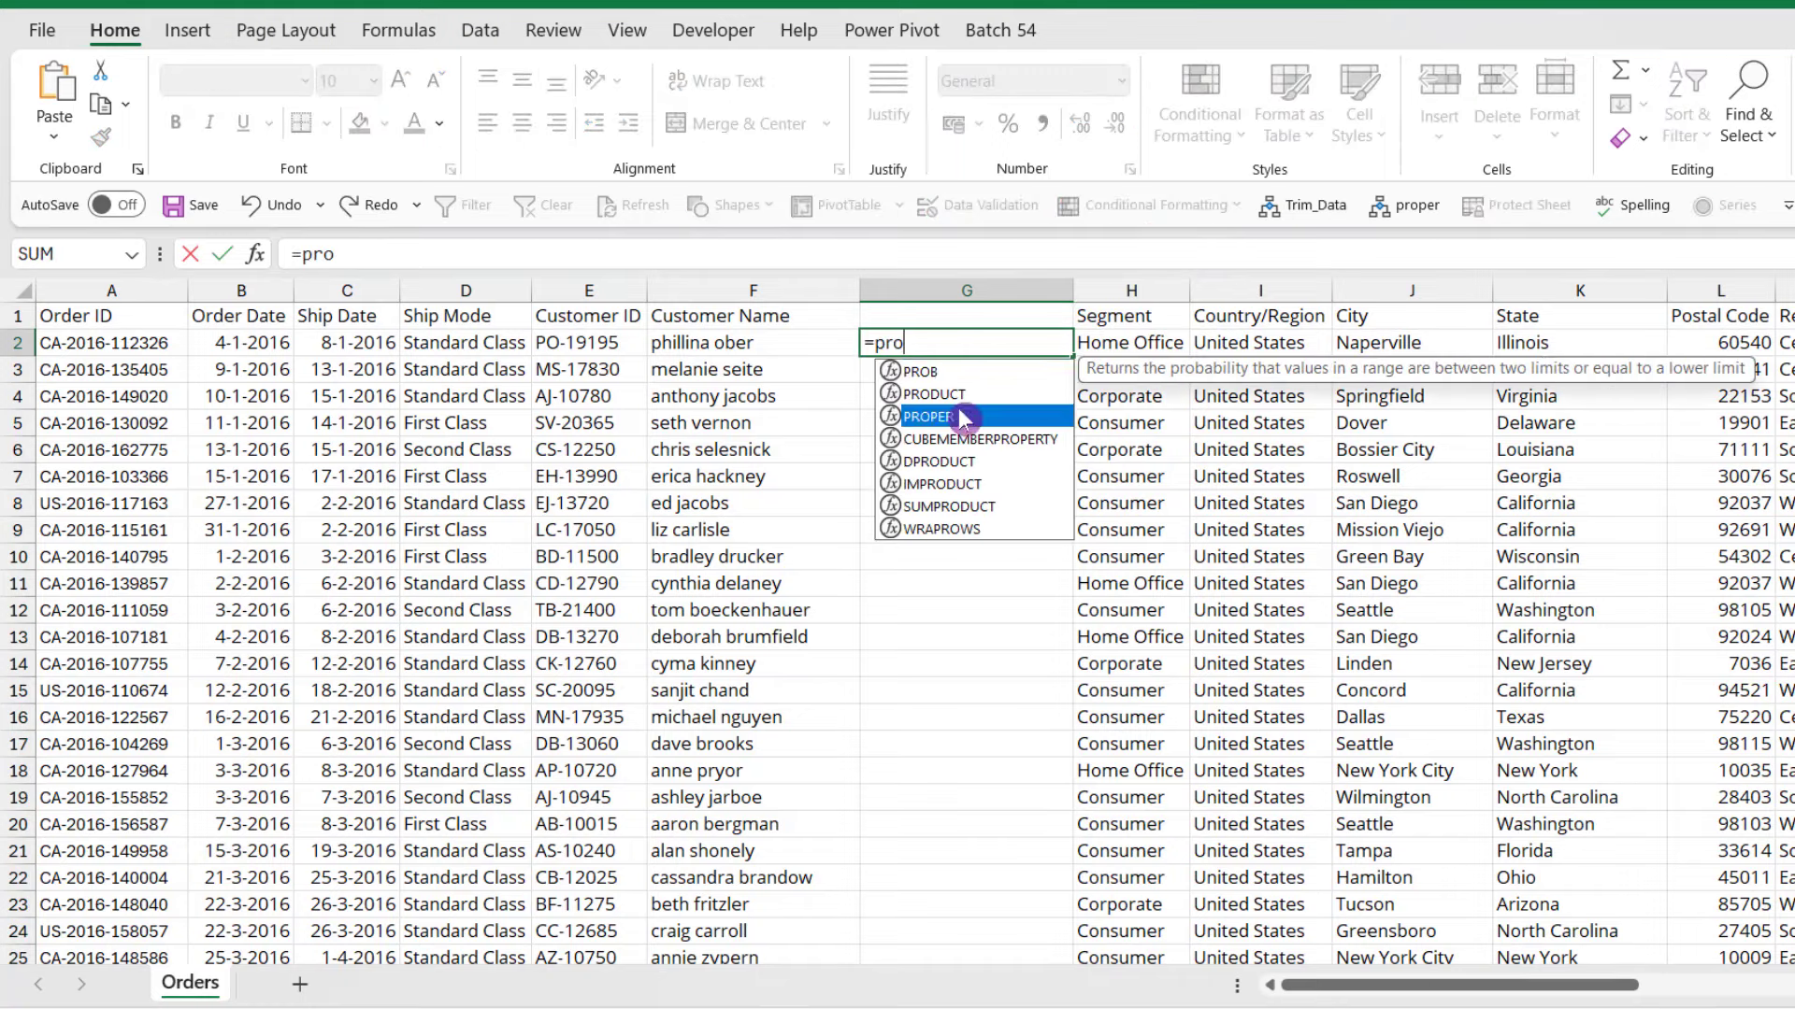
{"action": "double_click", "coordinate": [963, 417]}
{"action": "left_click", "coordinate": [834, 342]}
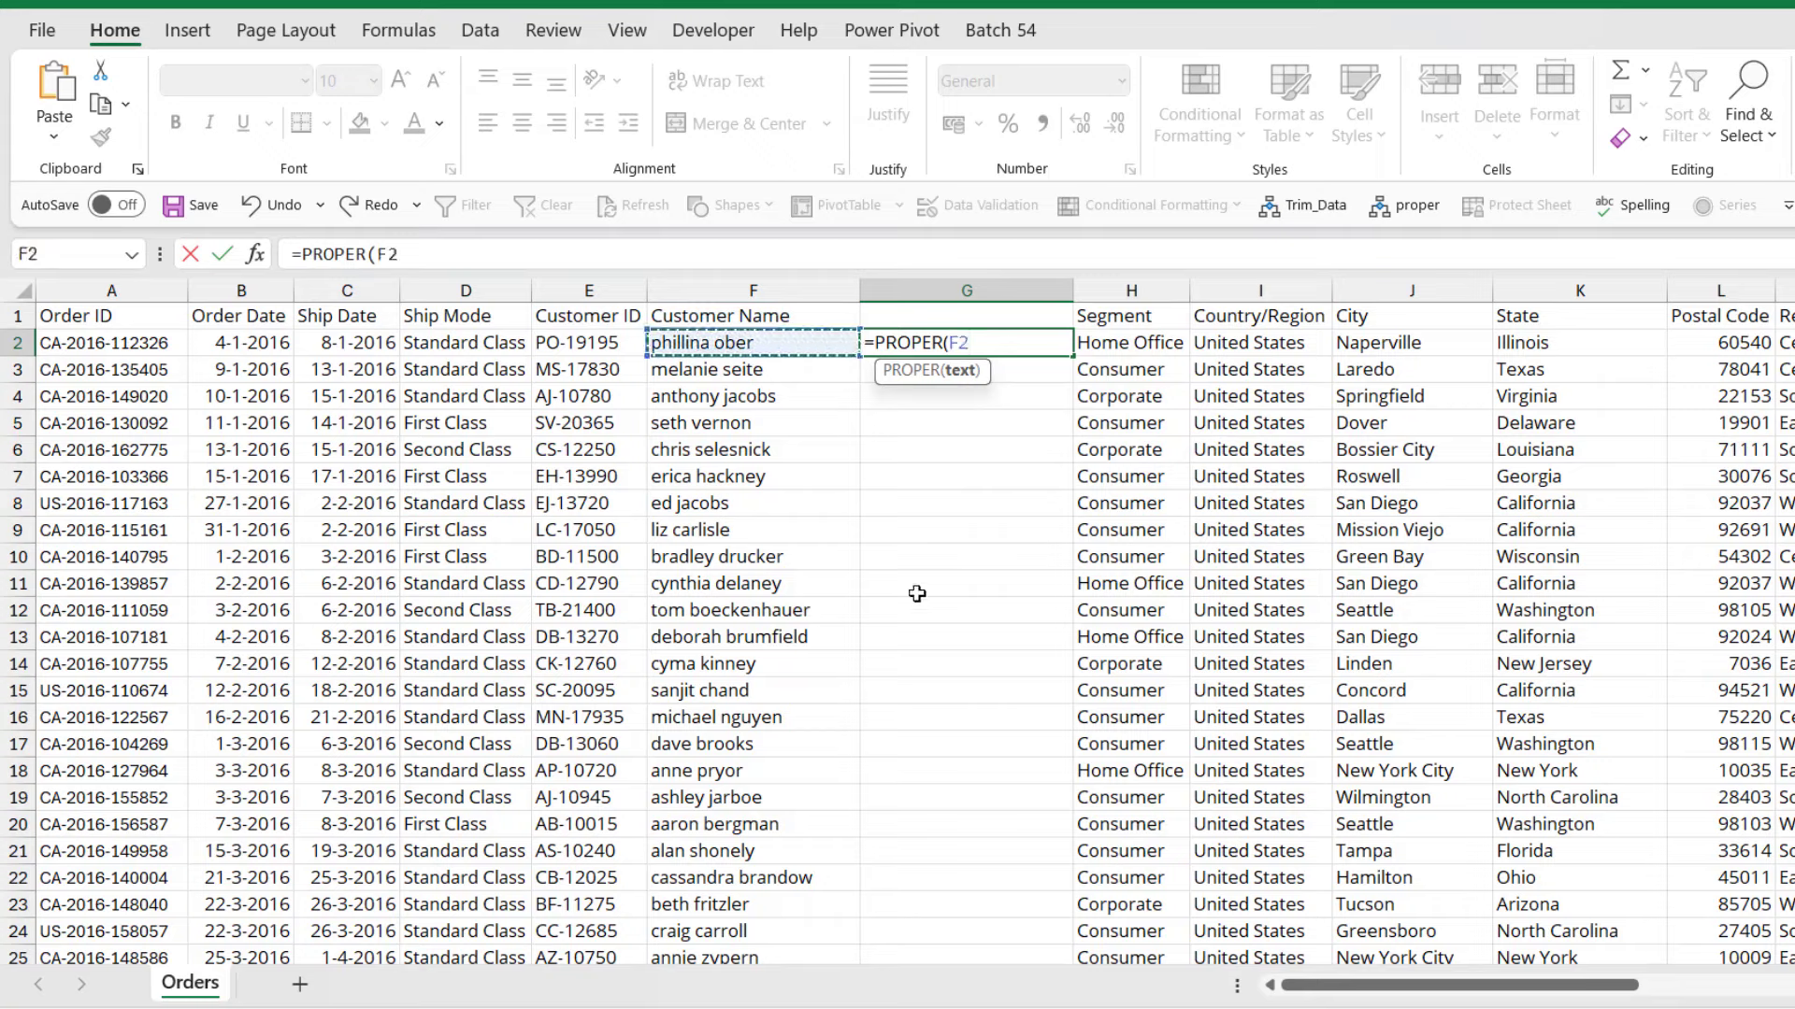
{"action": "key", "text": "Return"}
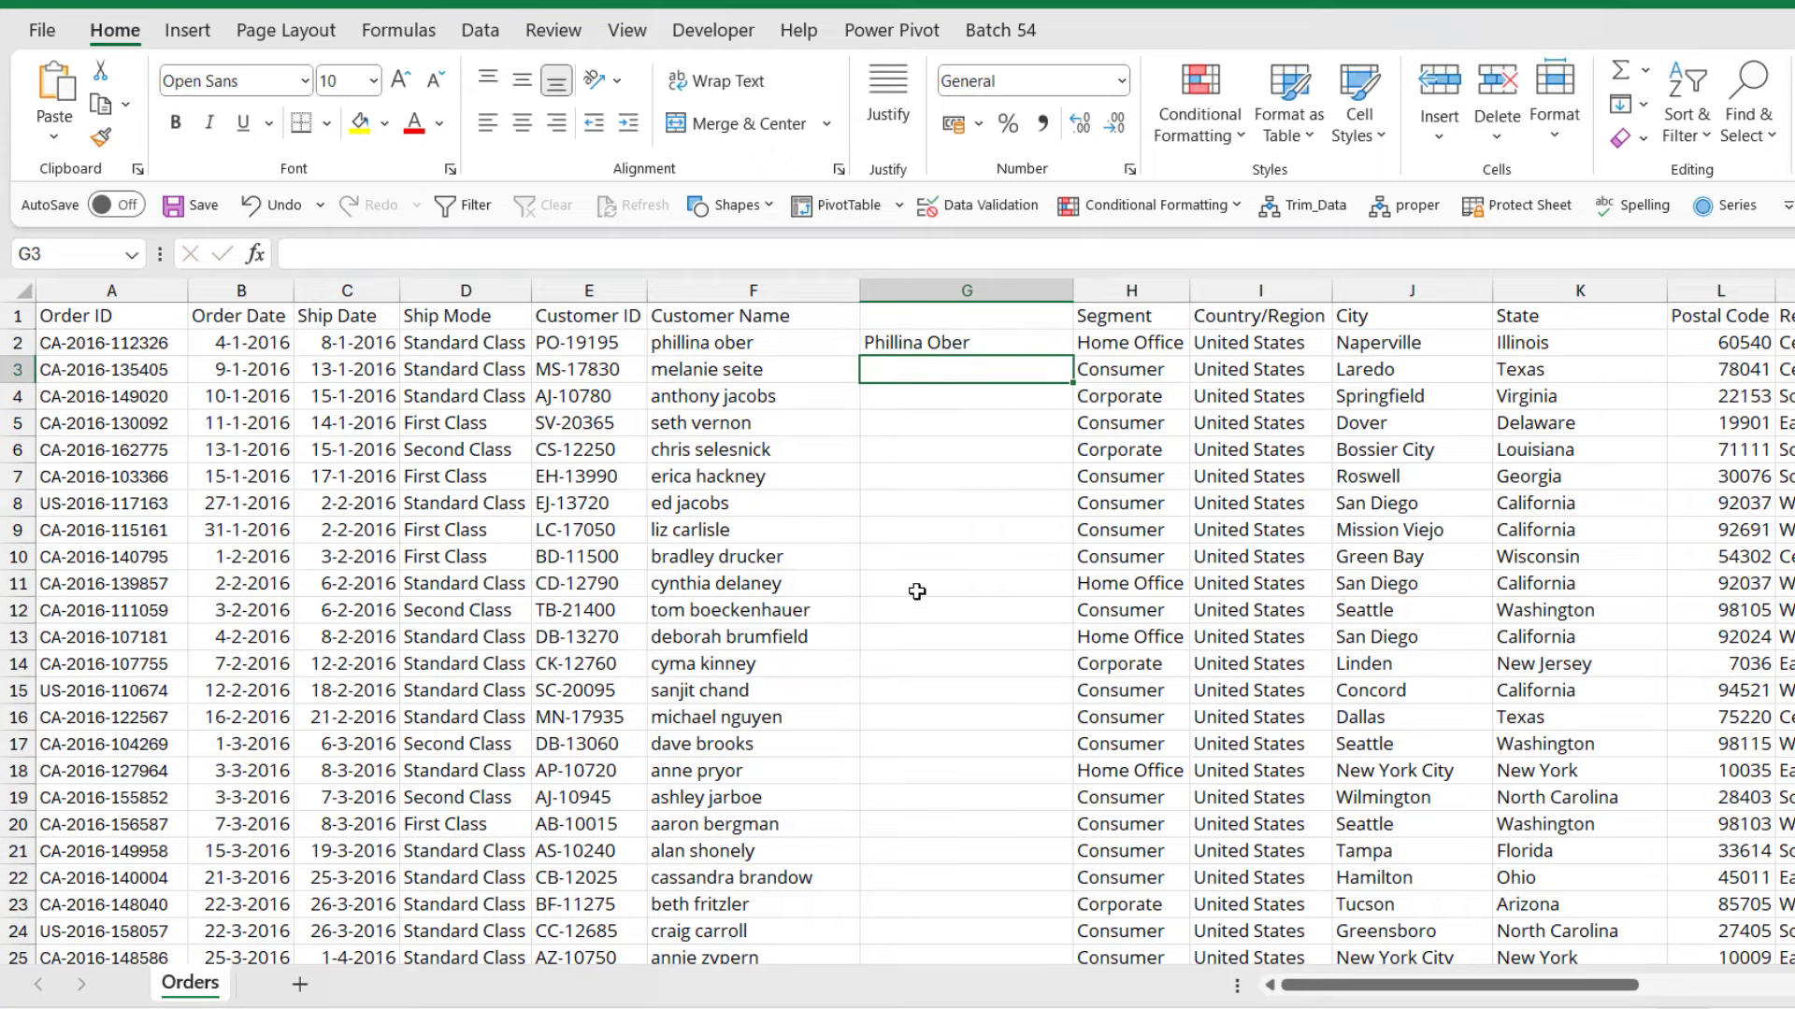
{"action": "left_click", "coordinate": [985, 342]}
{"action": "double_click", "coordinate": [1071, 355]}
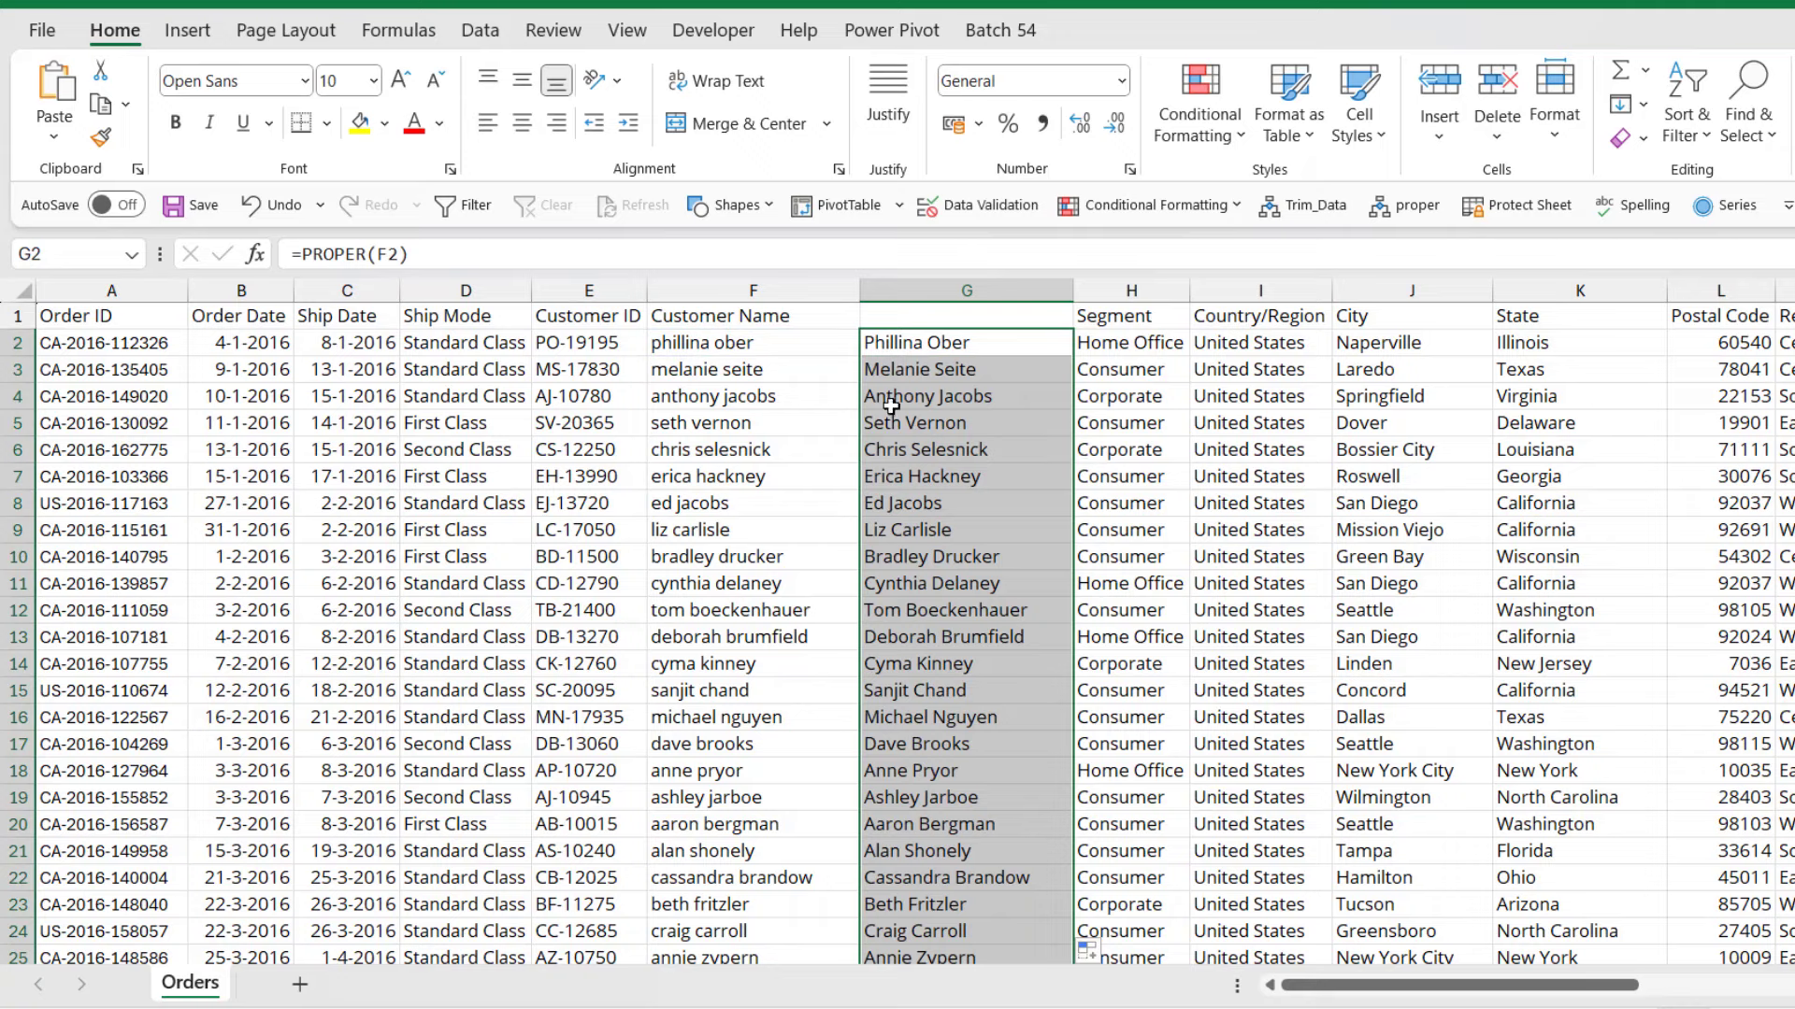
Try deleting the original Customer Name column F and undo the deletion
{"action": "left_click", "coordinate": [805, 396]}
{"action": "left_click", "coordinate": [786, 291]}
{"action": "right_click", "coordinate": [786, 292]}
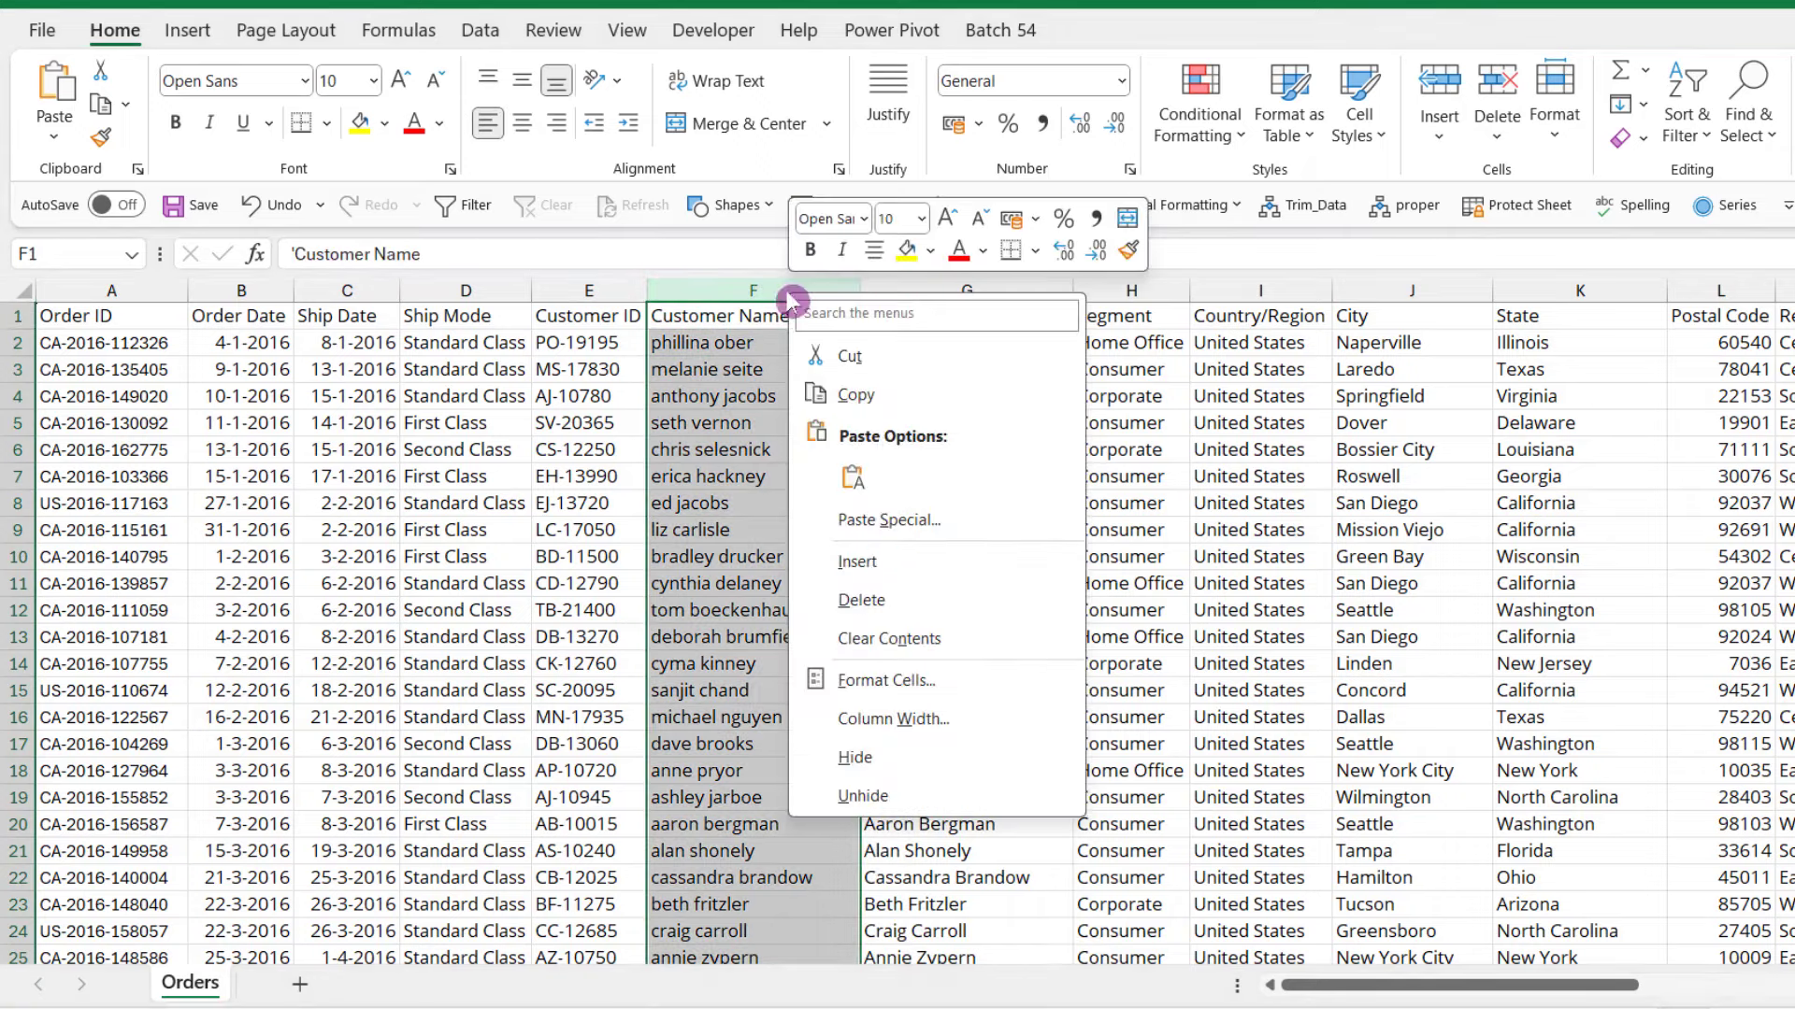
{"action": "left_click", "coordinate": [912, 606]}
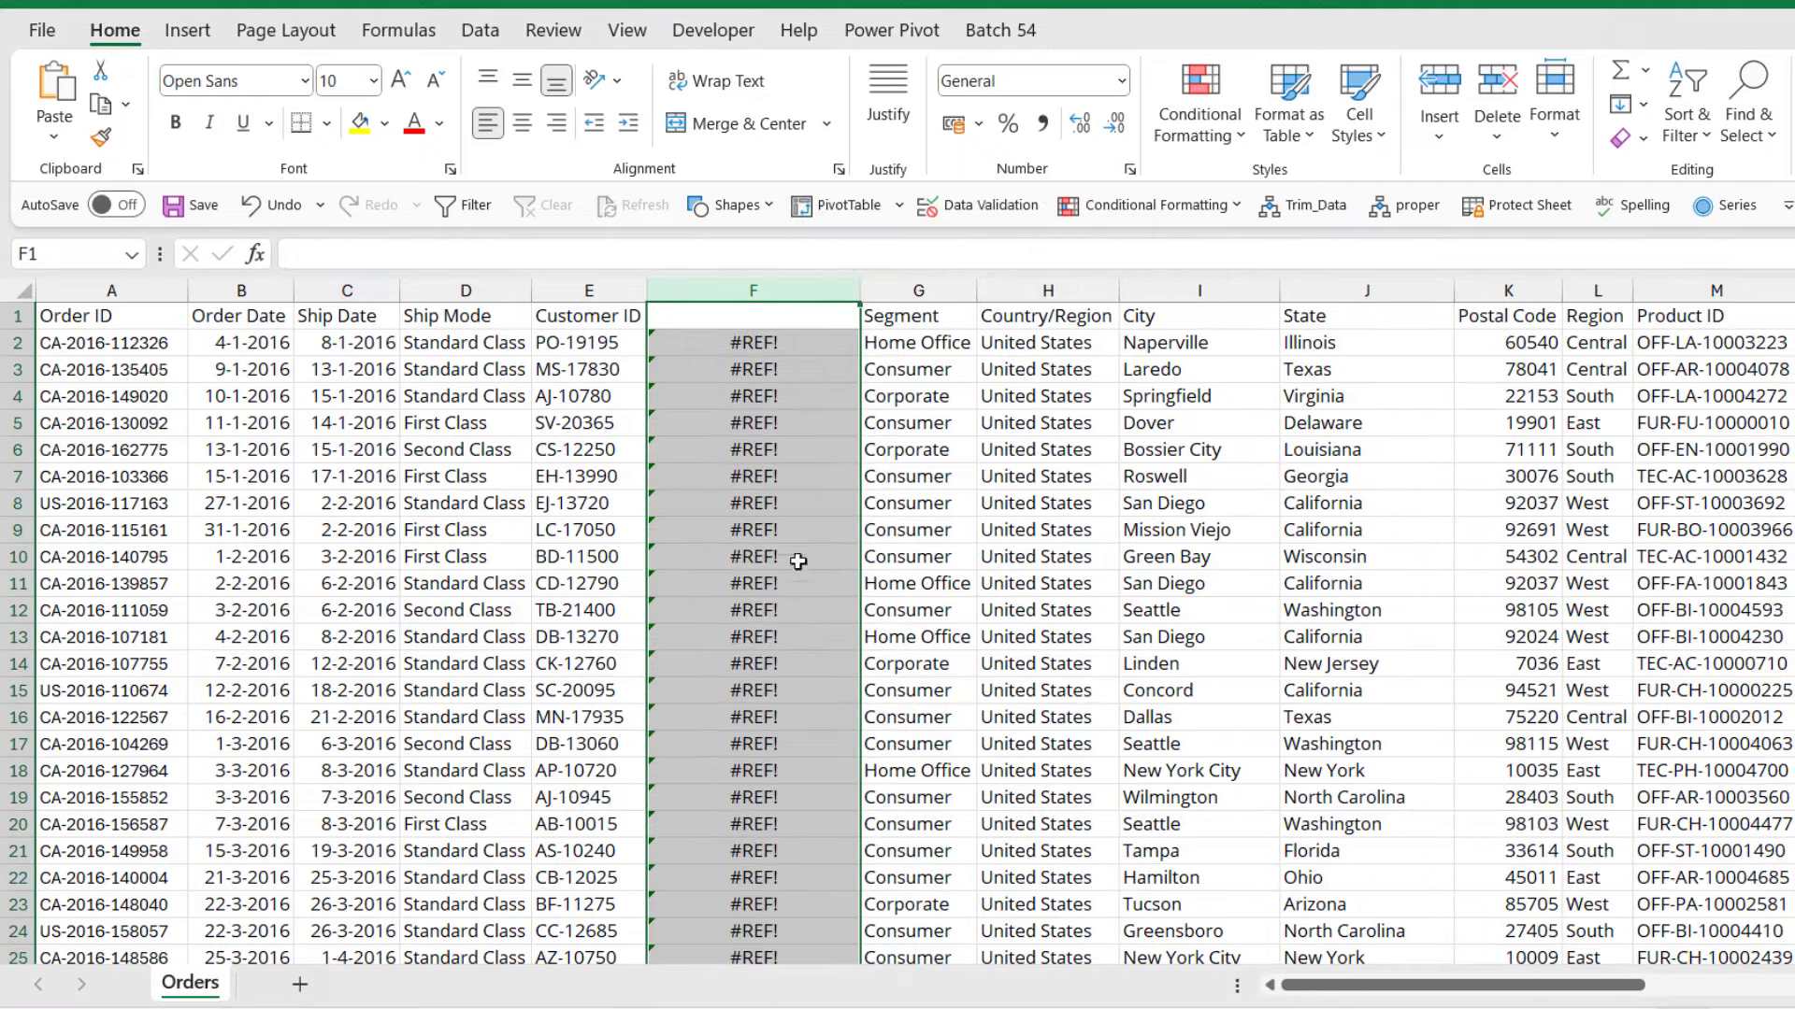
{"action": "key", "text": "ctrl+z"}
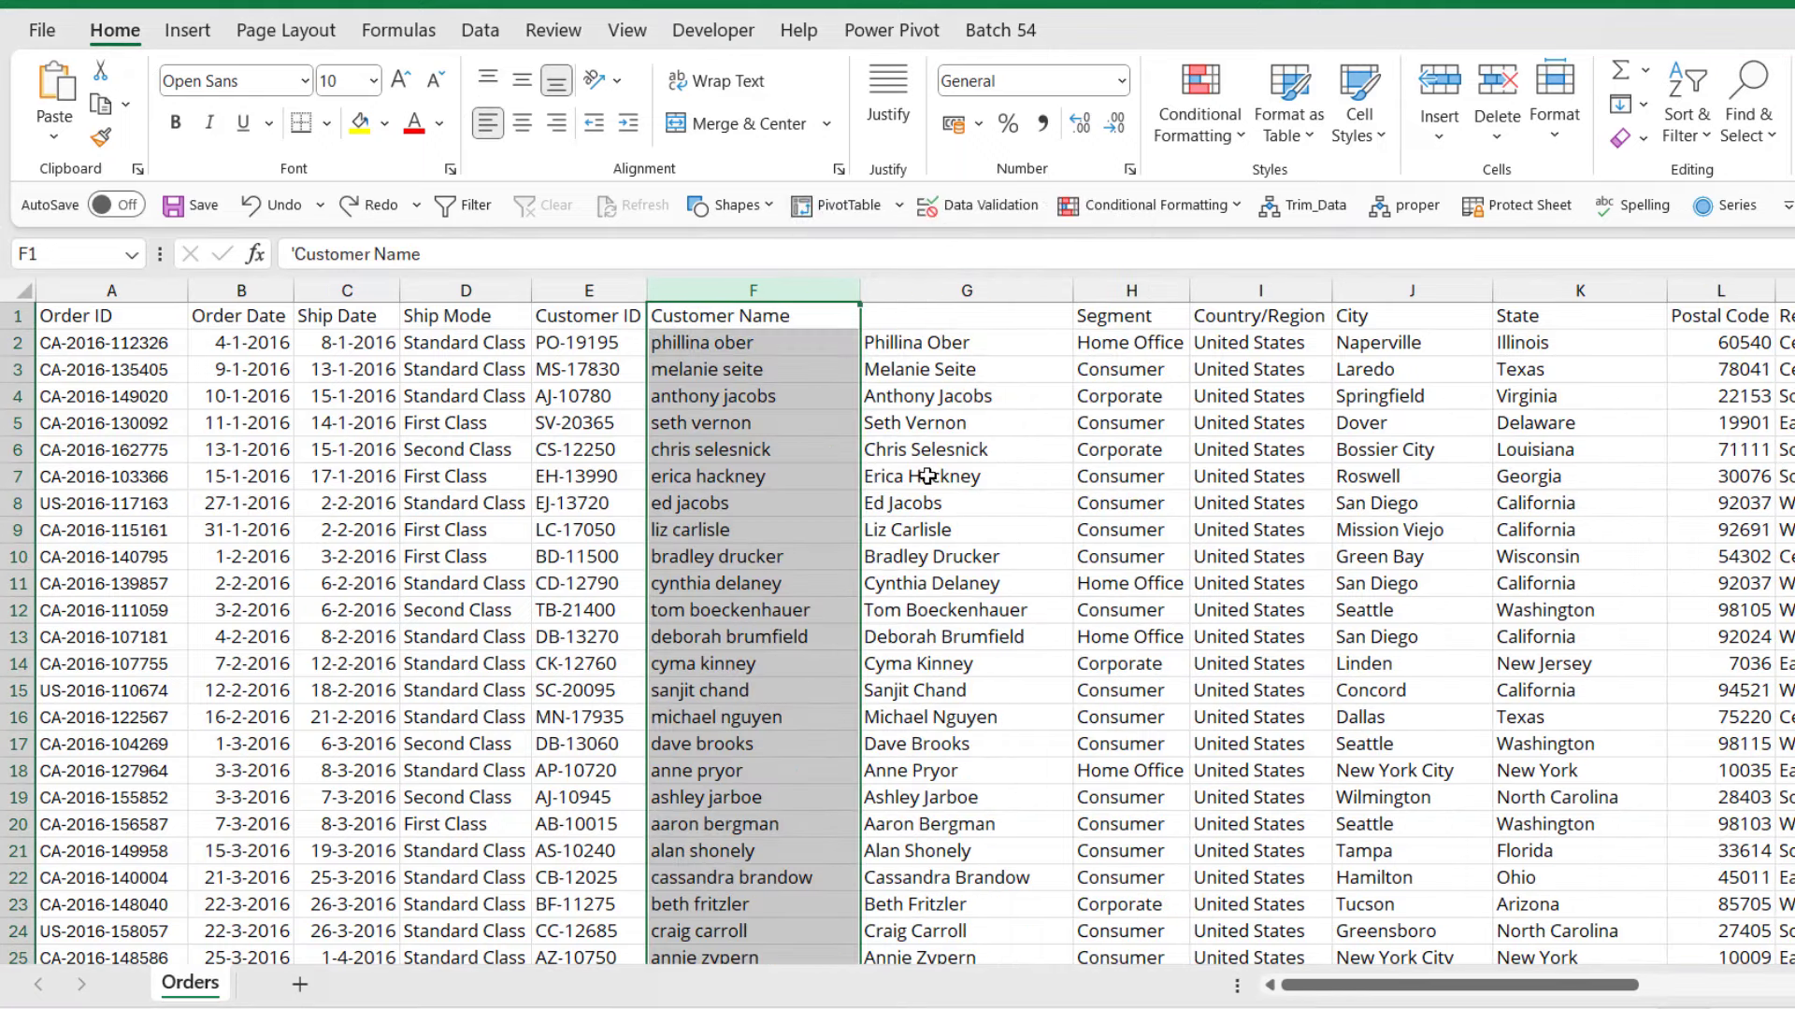
Replace the PROPER formulas in column G, from G2 down to the last row, with their plain values
{"action": "left_click", "coordinate": [948, 343]}
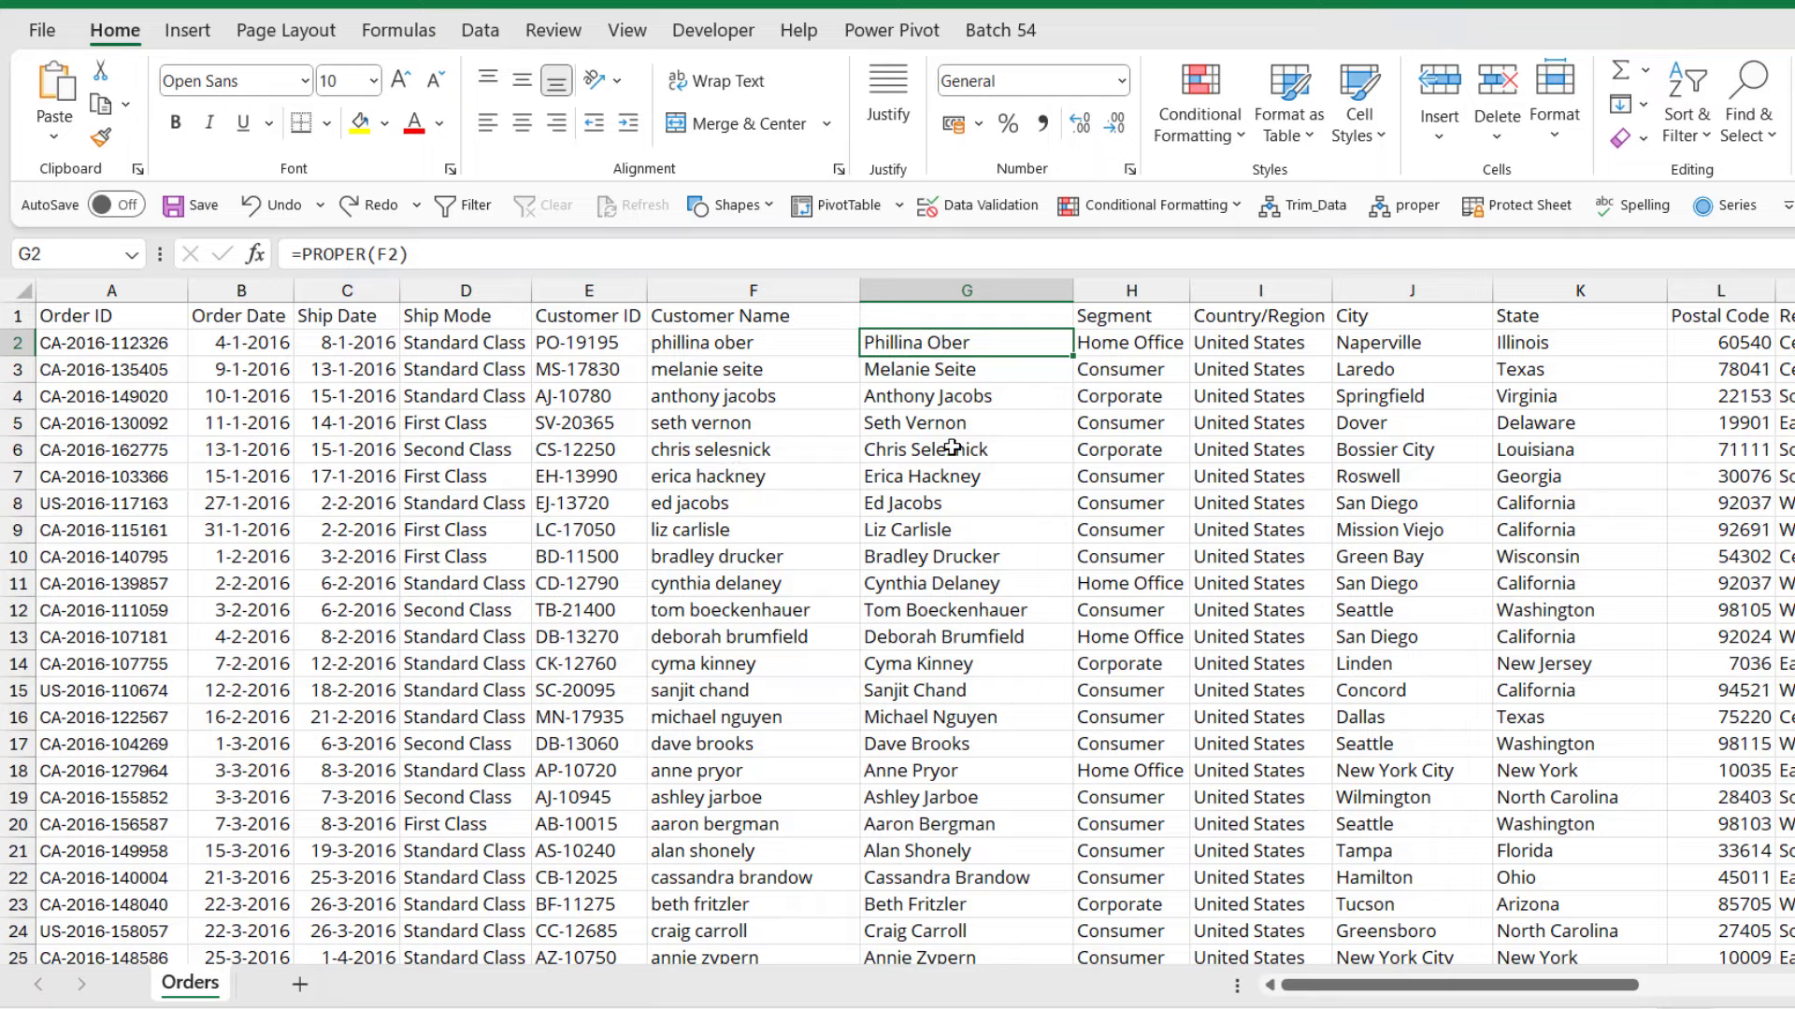
{"action": "key", "text": "ctrl+shift+Down"}
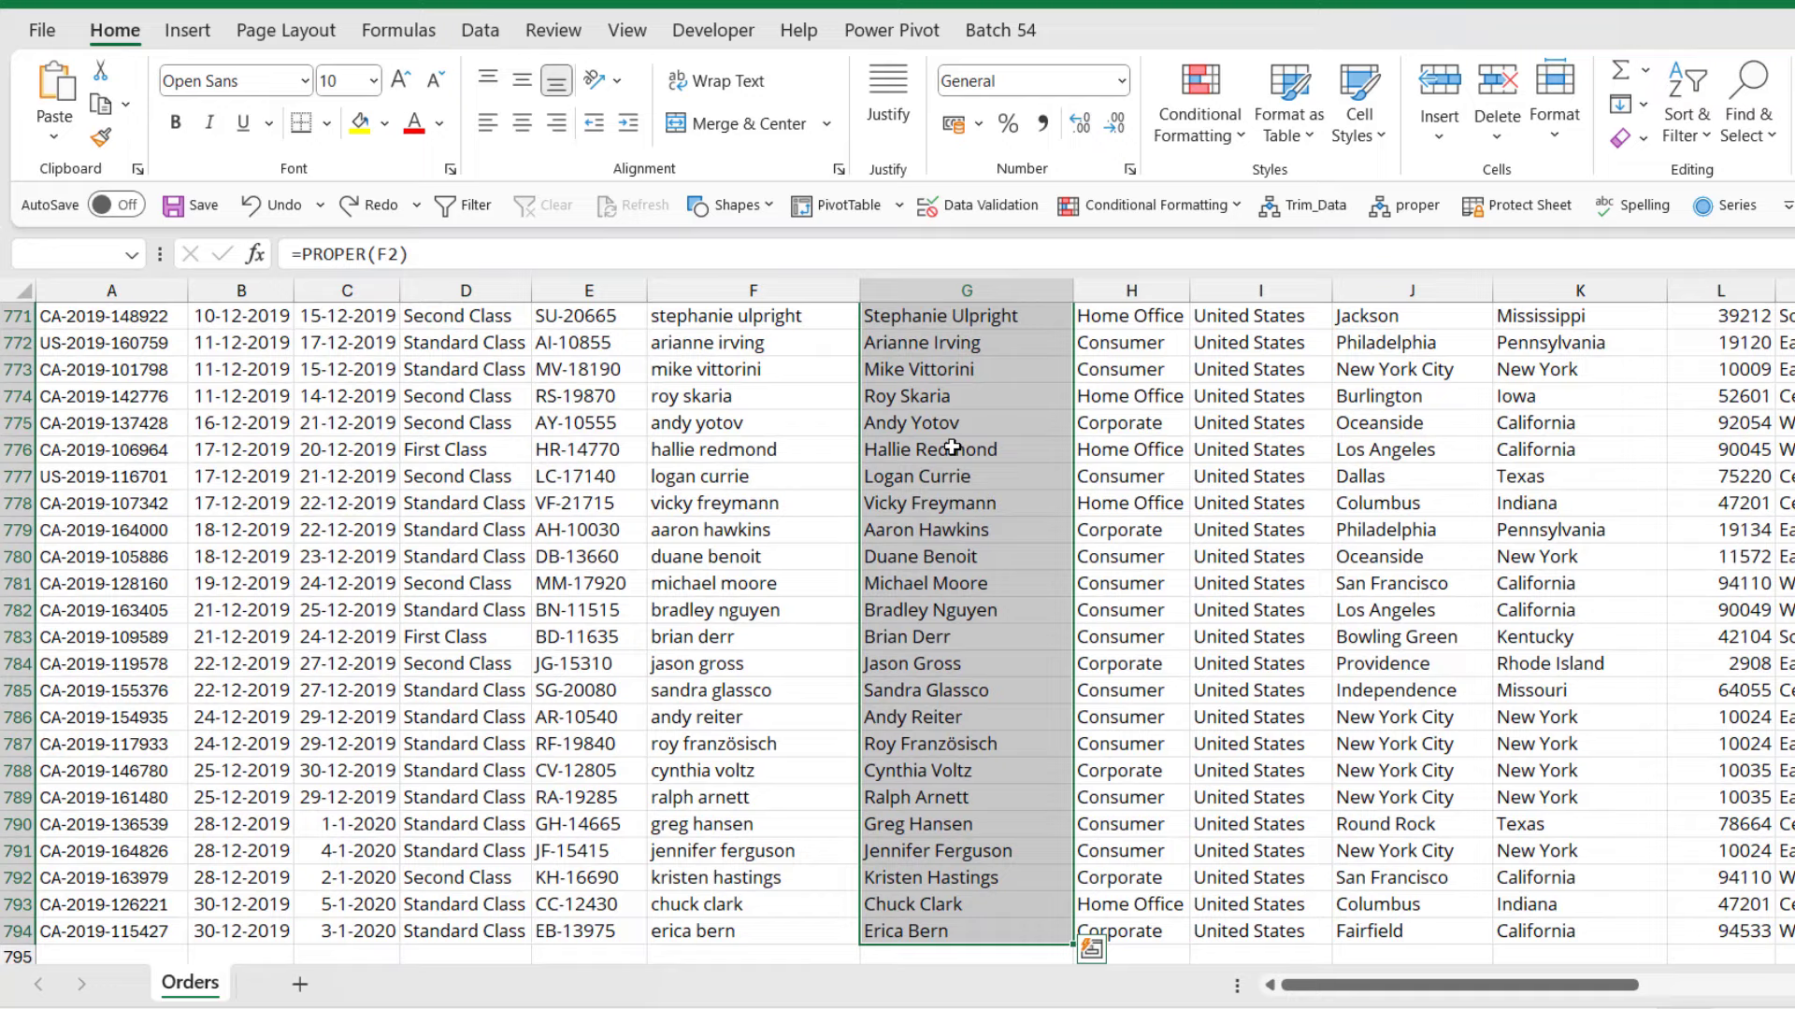
{"action": "key", "text": "ctrl+c"}
{"action": "scroll", "coordinate": [952, 449], "scroll_direction": "up", "scroll_amount": 20}
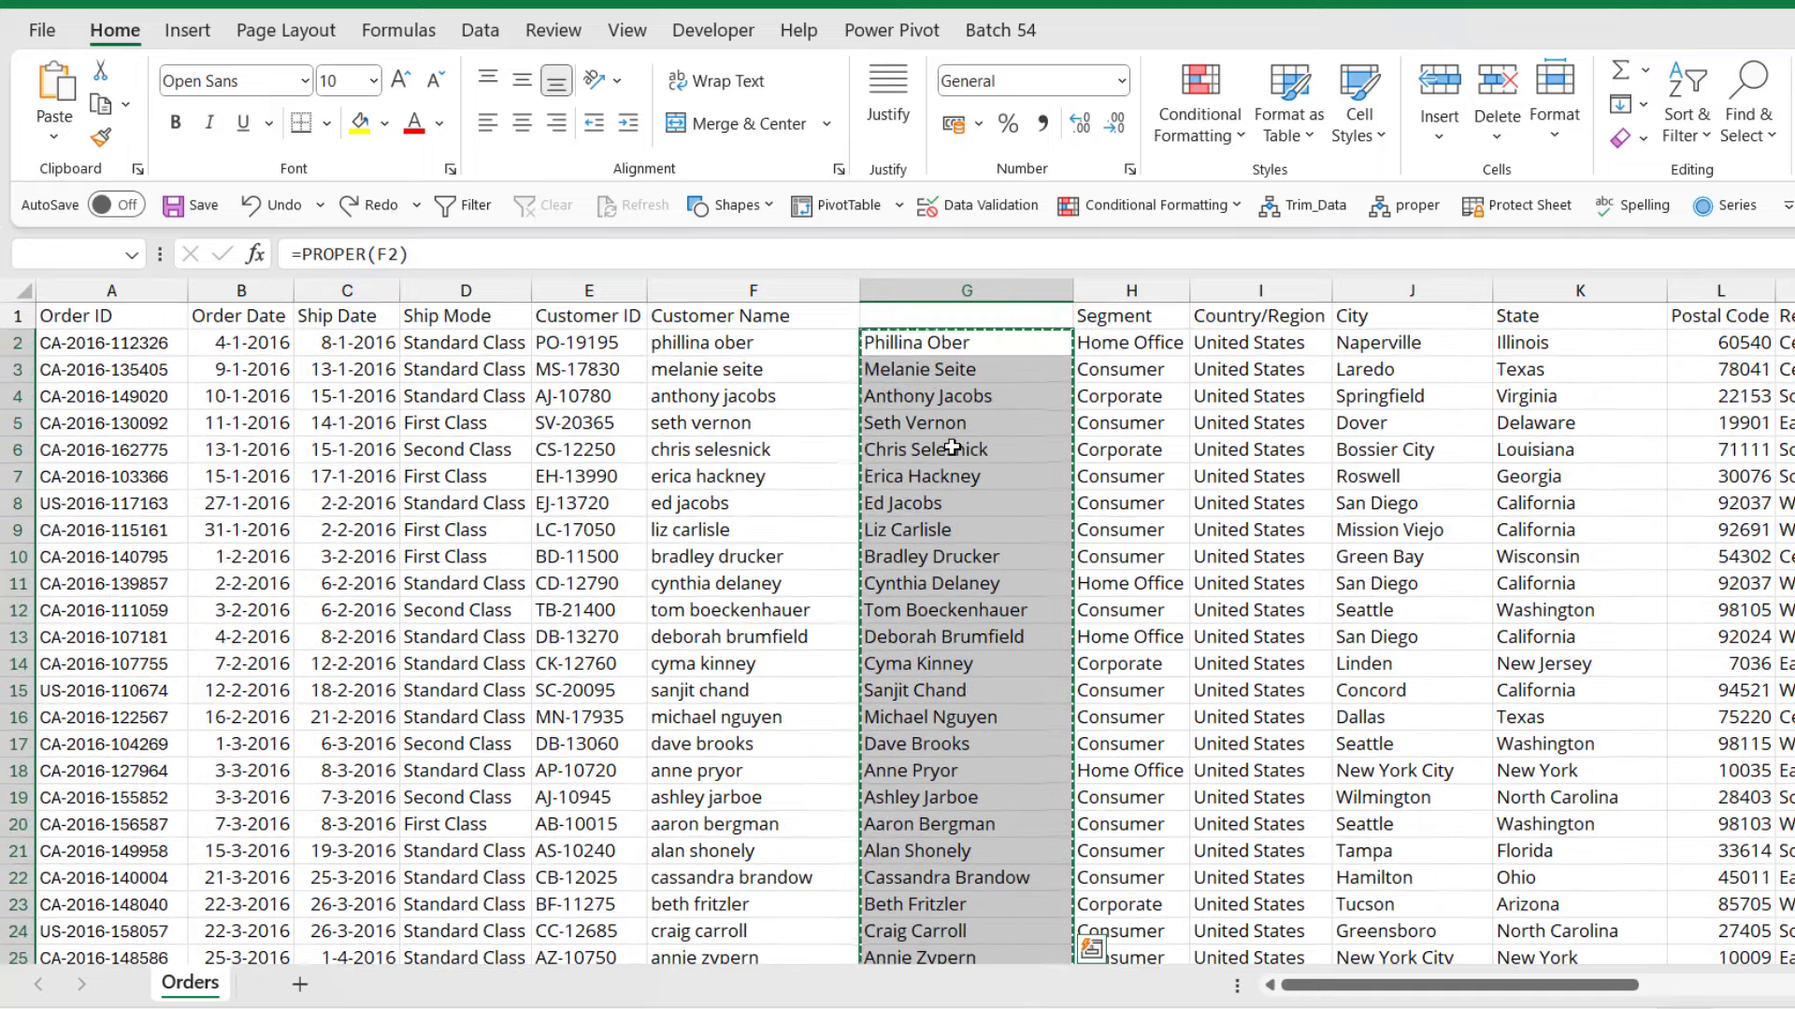
{"action": "key", "text": "ctrl+v"}
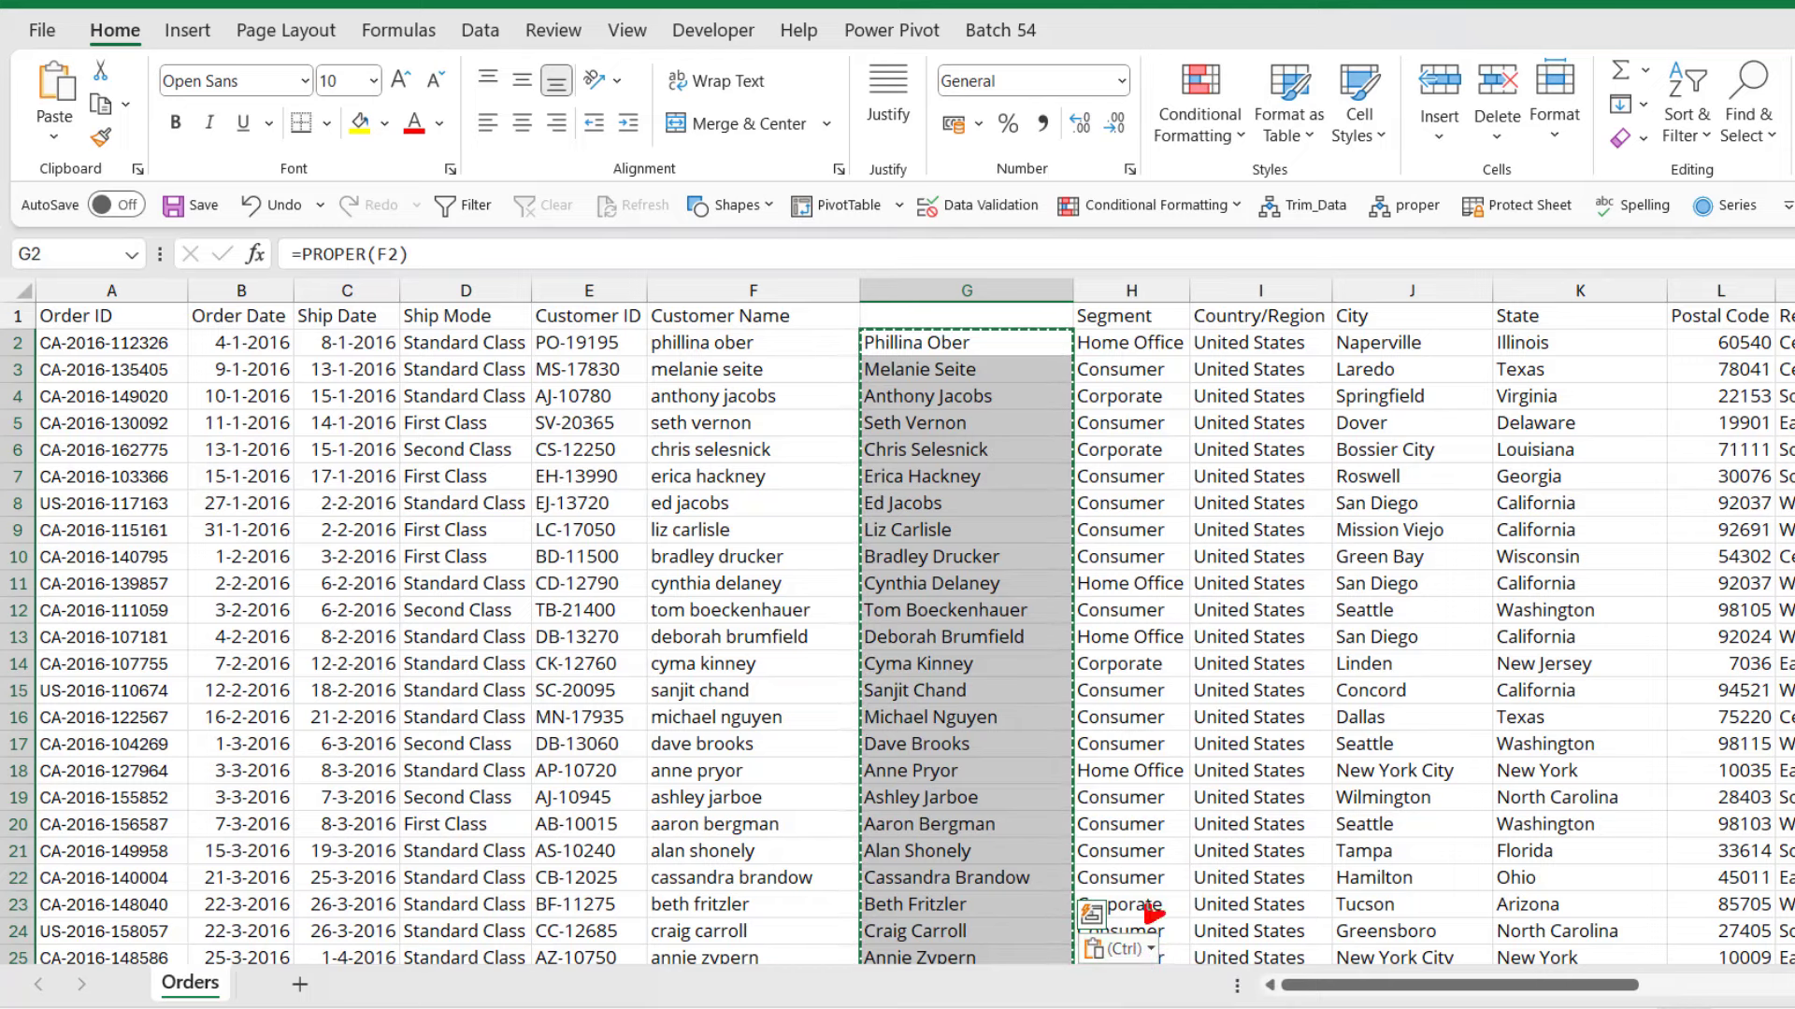
{"action": "left_click", "coordinate": [1148, 961]}
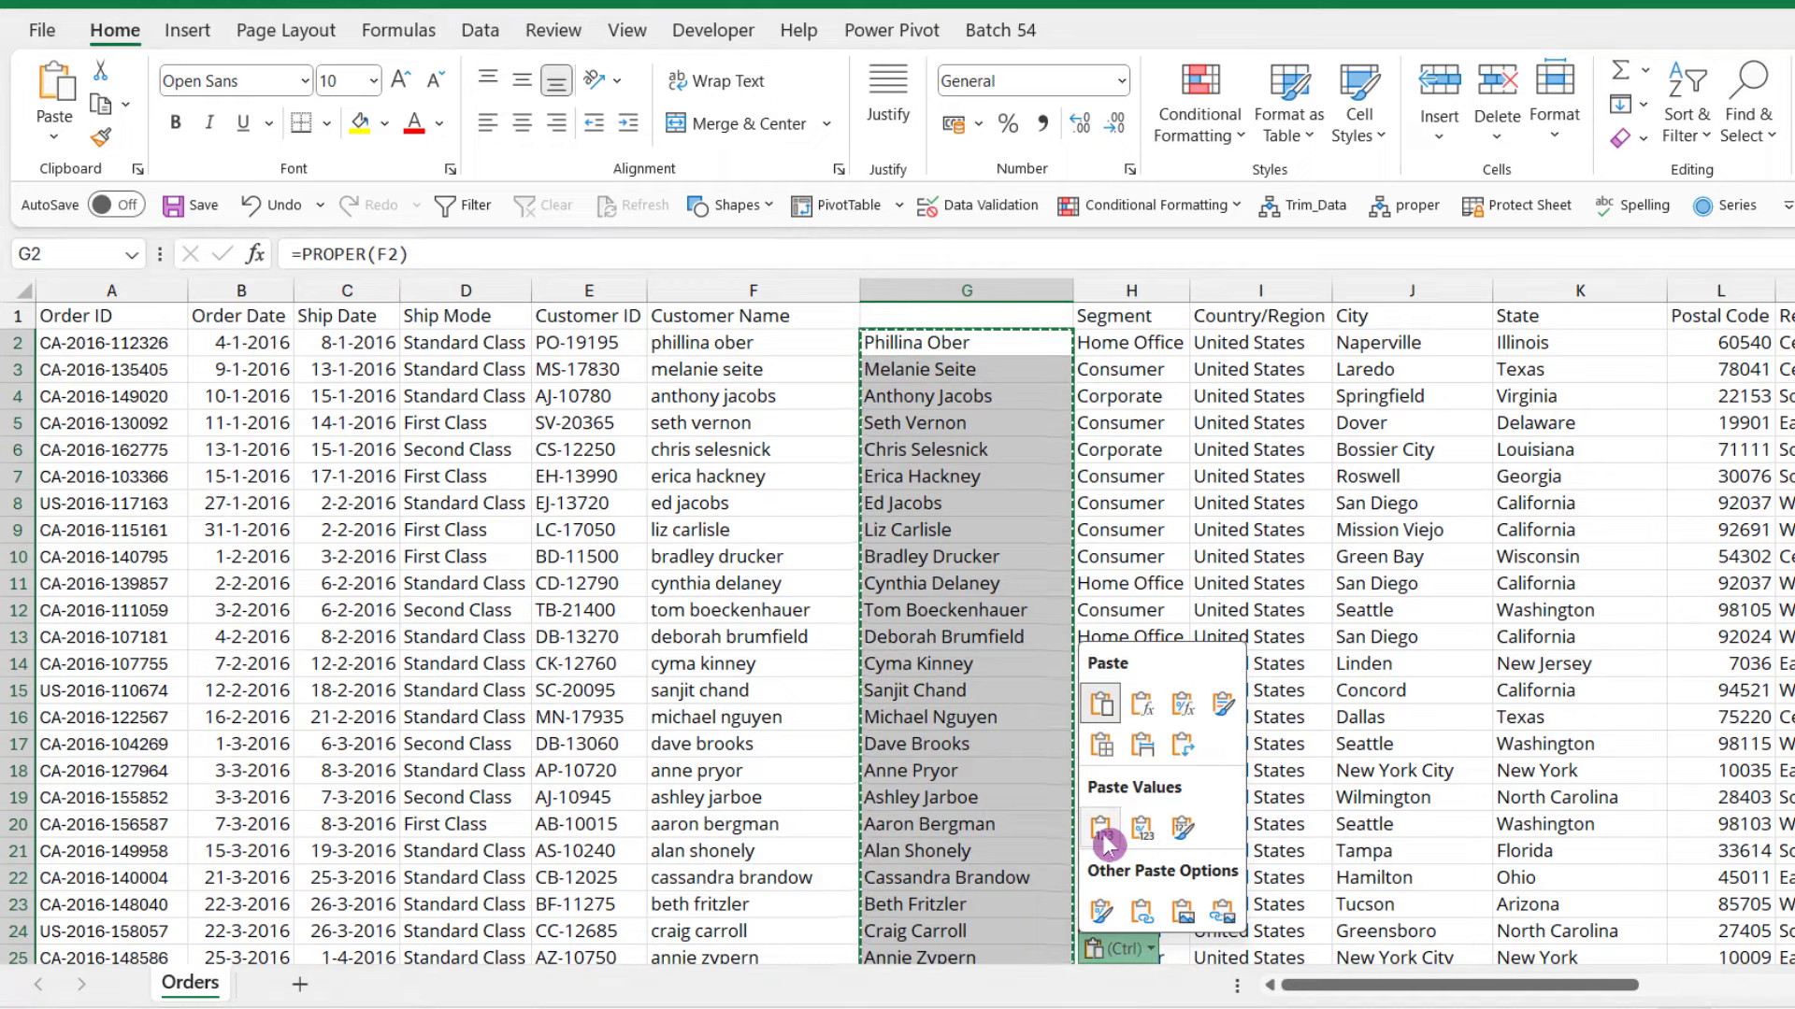
{"action": "left_click", "coordinate": [1103, 834]}
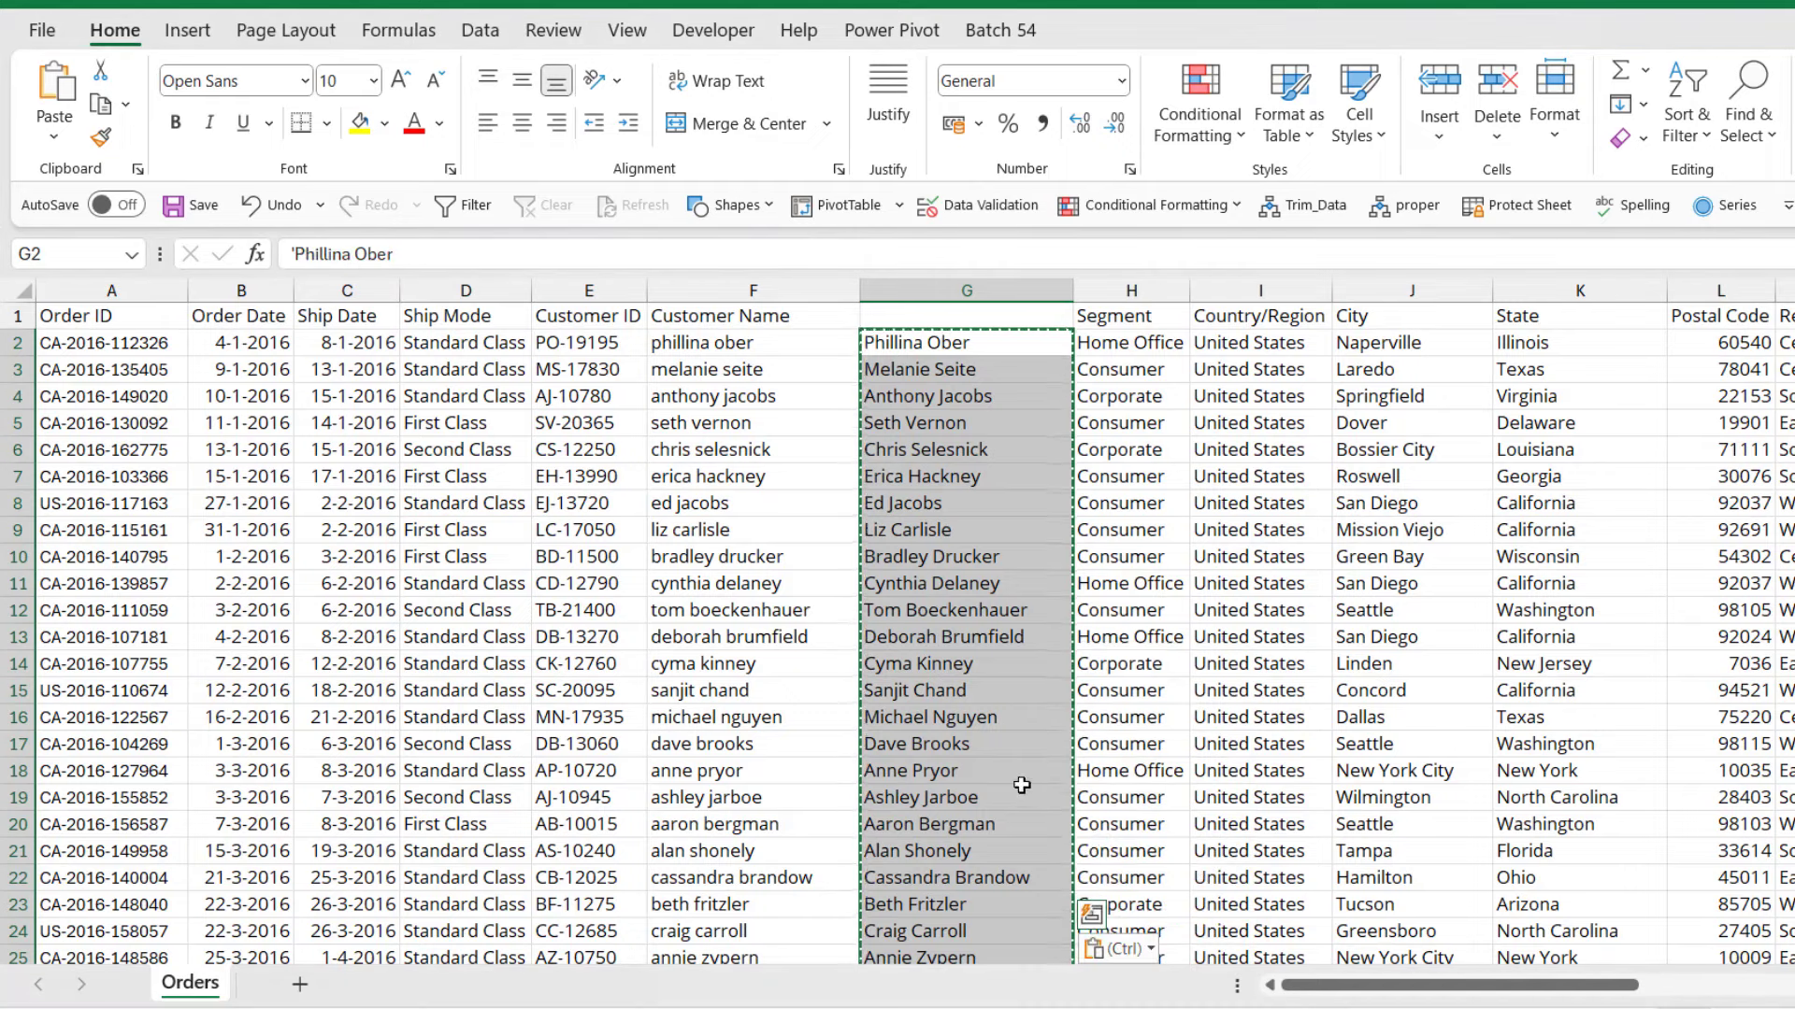
{"action": "left_click", "coordinate": [1021, 785]}
Copy the Customer Name header from F1 into cell G1
{"action": "left_click", "coordinate": [815, 315]}
{"action": "key", "text": "ctrl+c"}
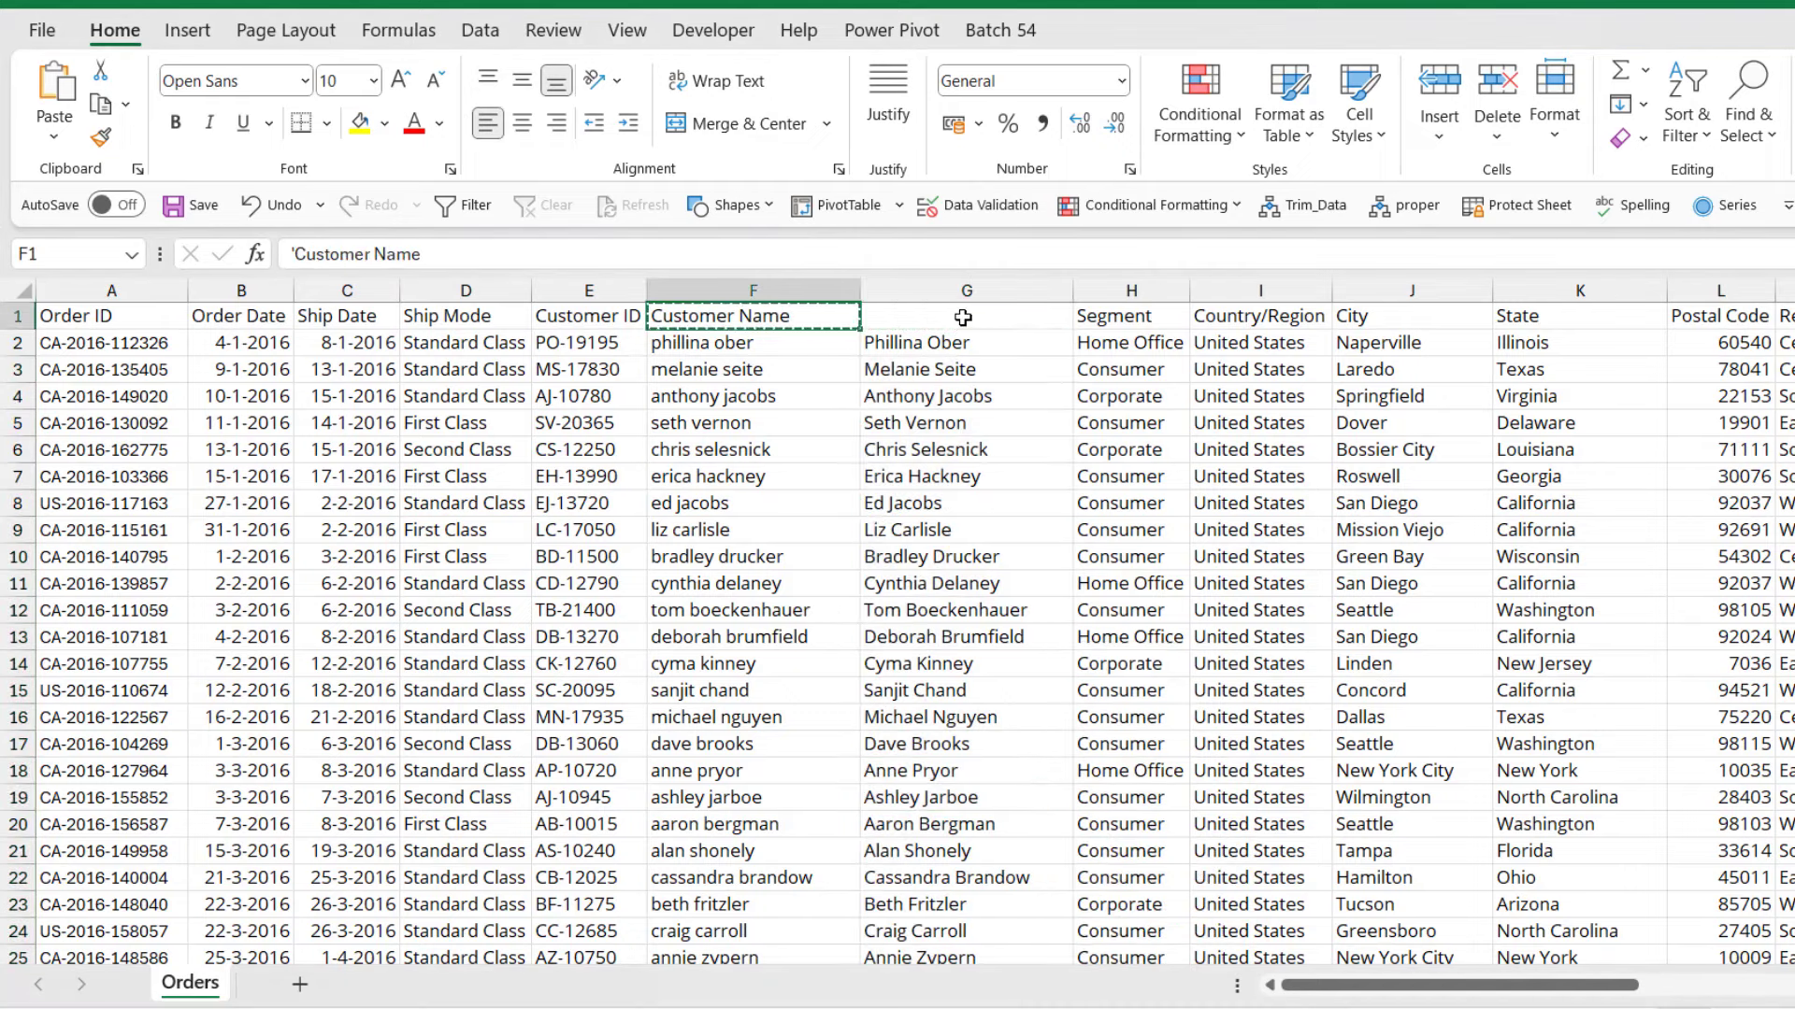
{"action": "left_click", "coordinate": [963, 318]}
{"action": "key", "text": "ctrl+v"}
{"action": "key", "text": "Down"}
{"action": "key", "text": "Down"}
{"action": "key", "text": "Down"}
{"action": "key", "text": "Down"}
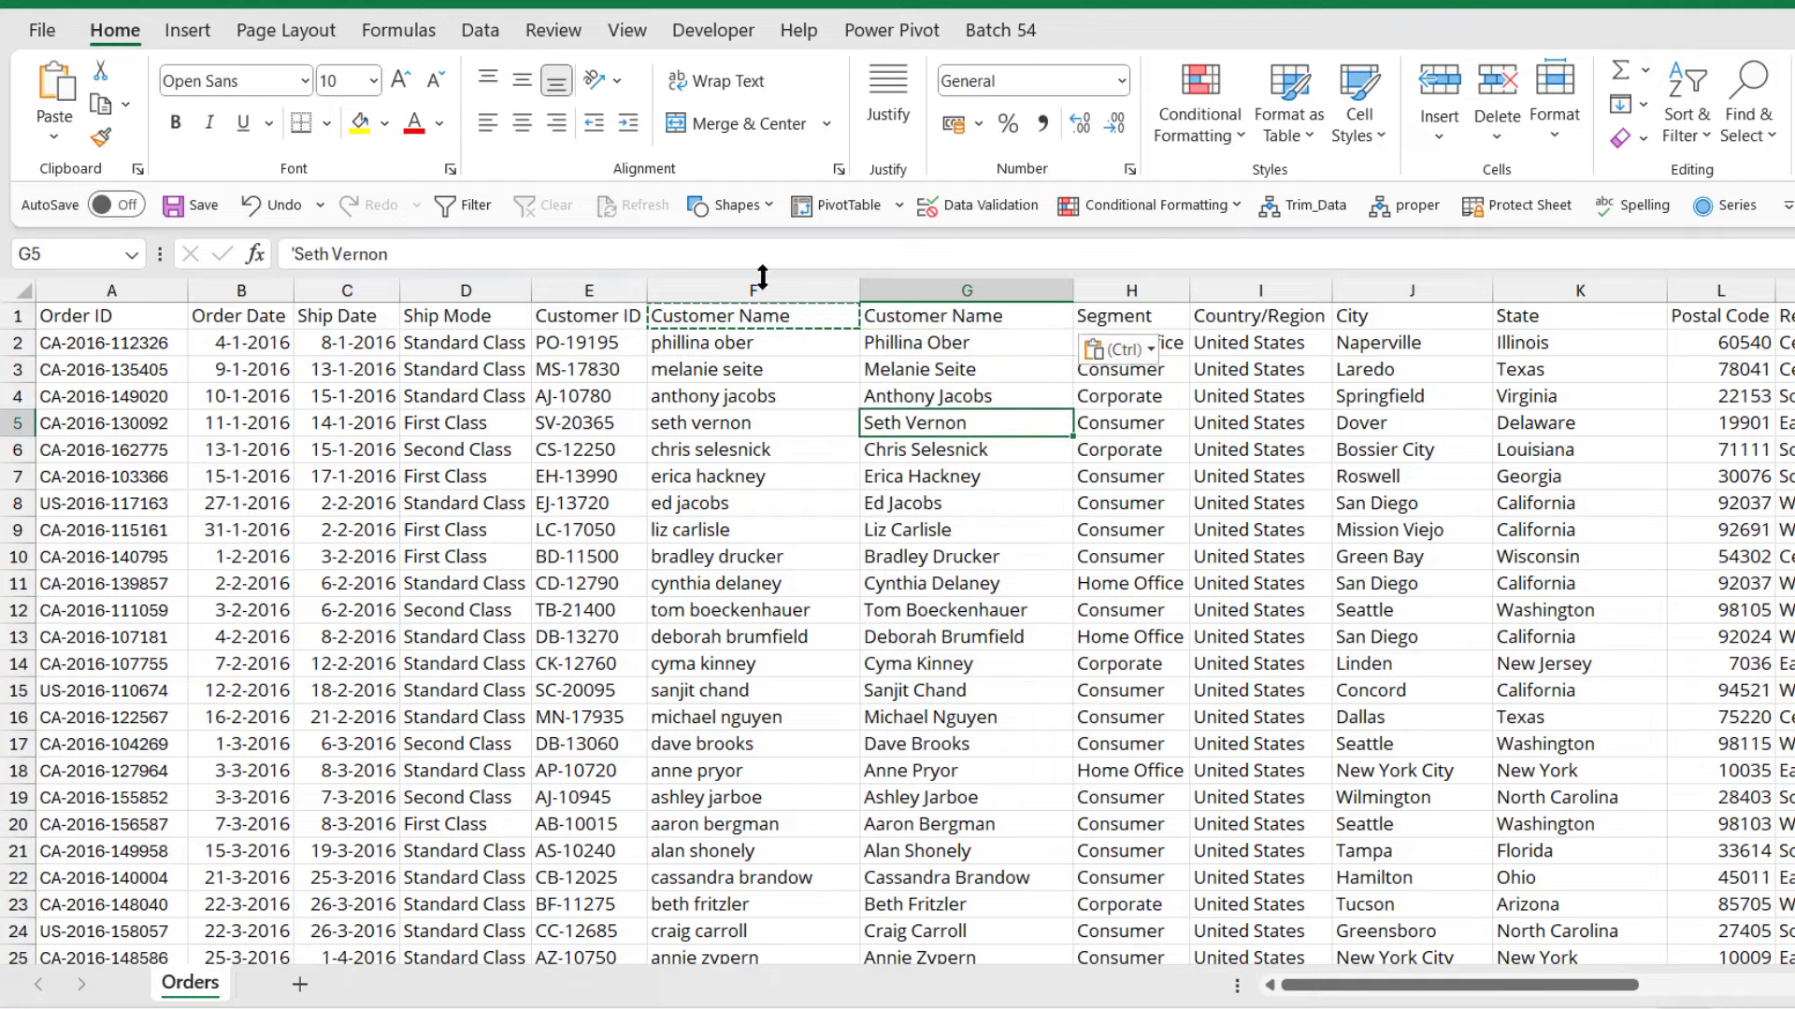
Delete the original lowercase Customer Name column F
{"action": "left_click", "coordinate": [762, 278]}
{"action": "right_click", "coordinate": [755, 285]}
{"action": "left_click", "coordinate": [903, 608]}
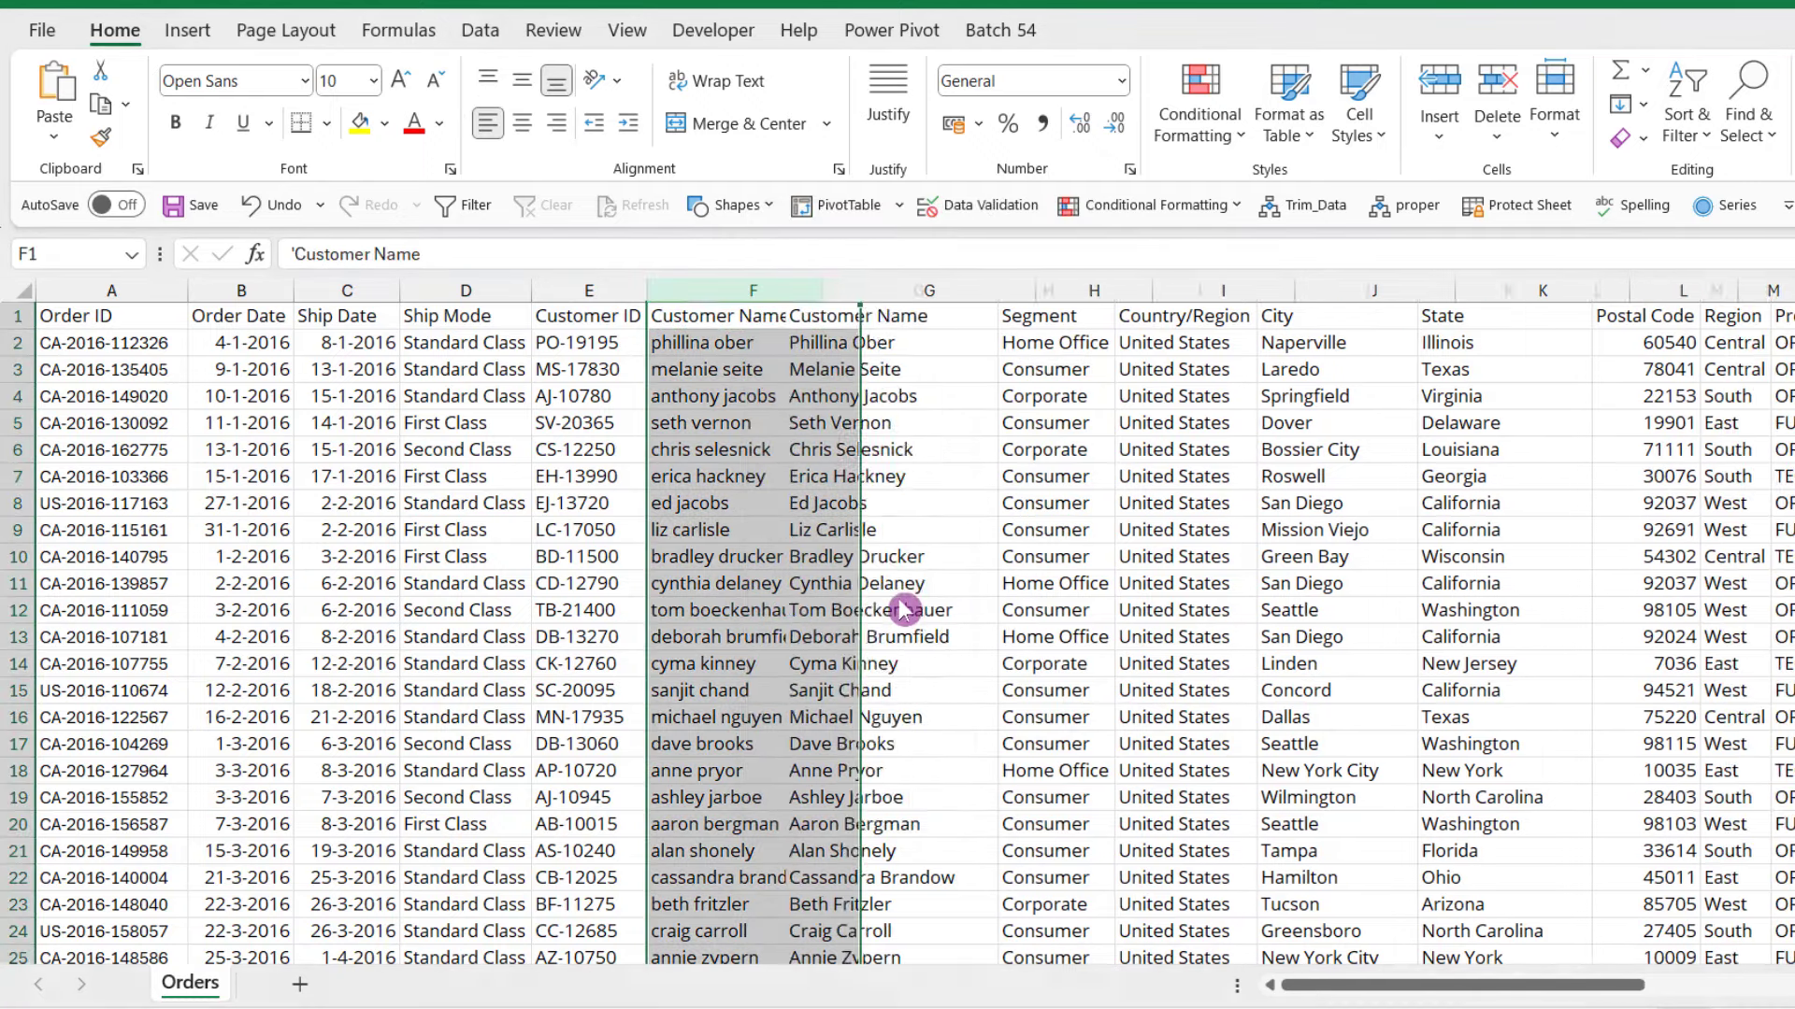
{"action": "left_click", "coordinate": [772, 556]}
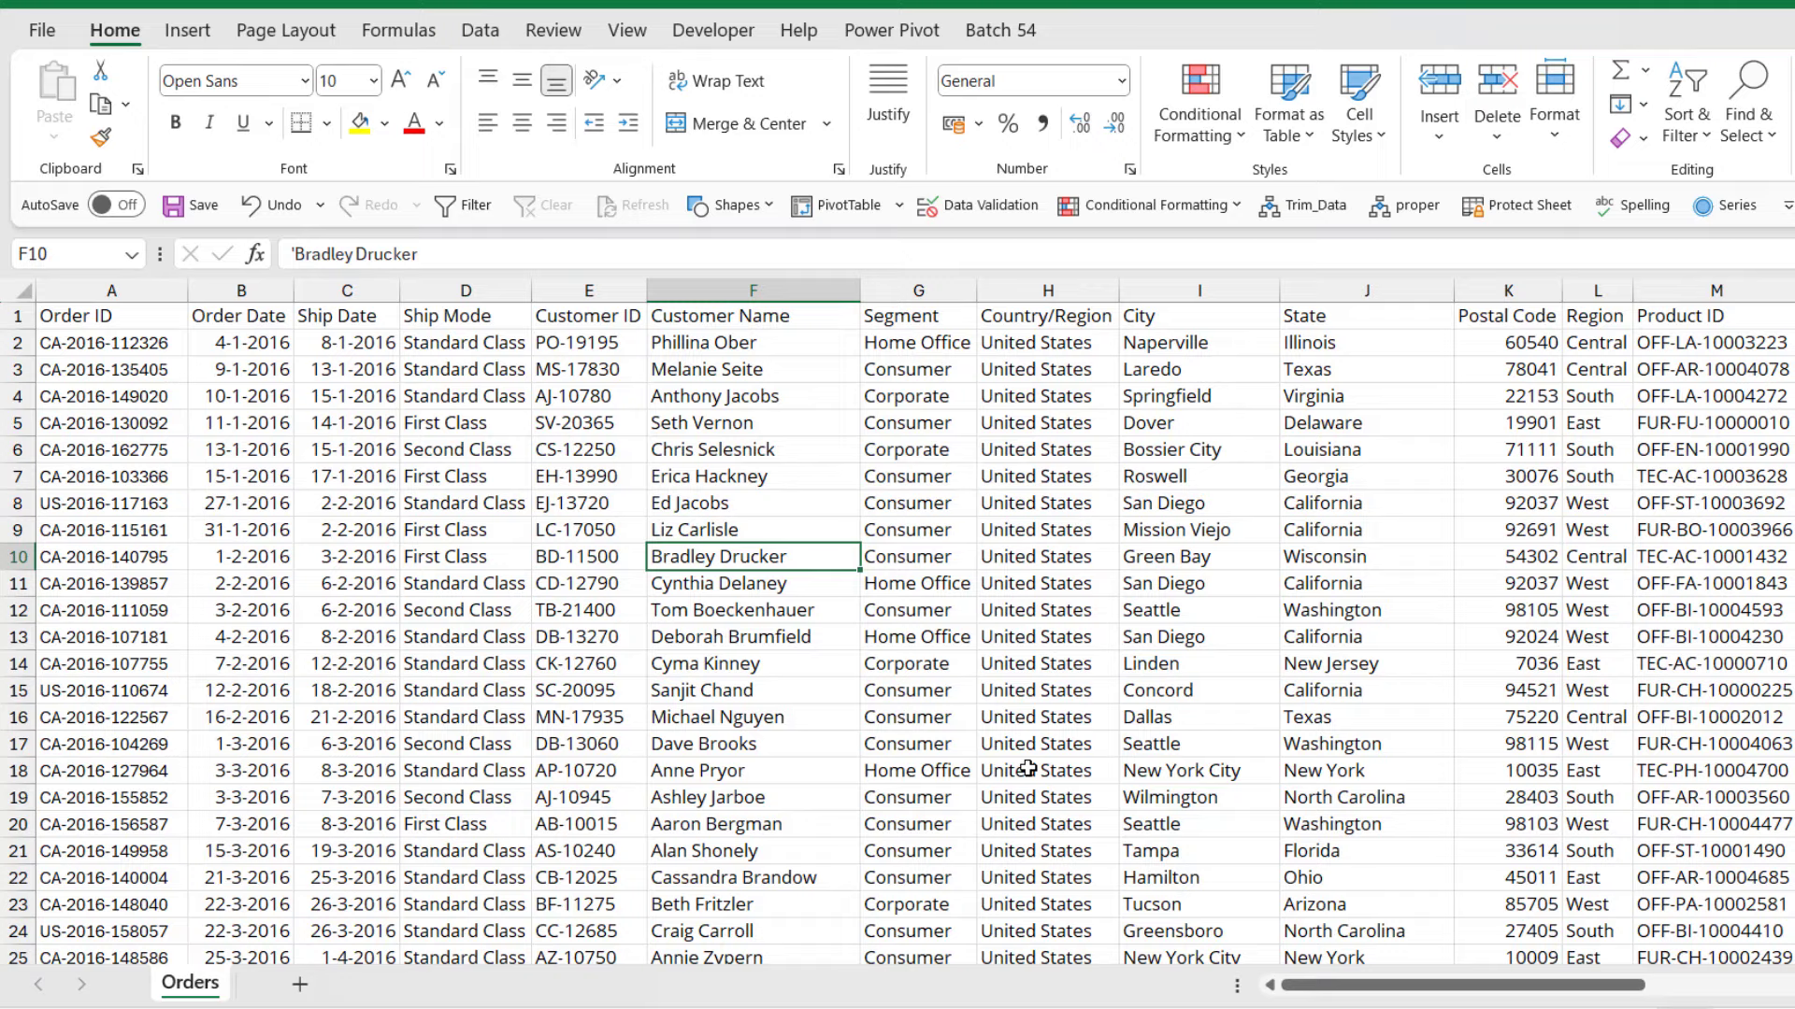
Examine the spacing between the words in the Product Name column
{"action": "left_click_drag", "start_coordinate": [1611, 988], "coordinate": [1794, 988]}
{"action": "key", "text": "ctrl+2"}
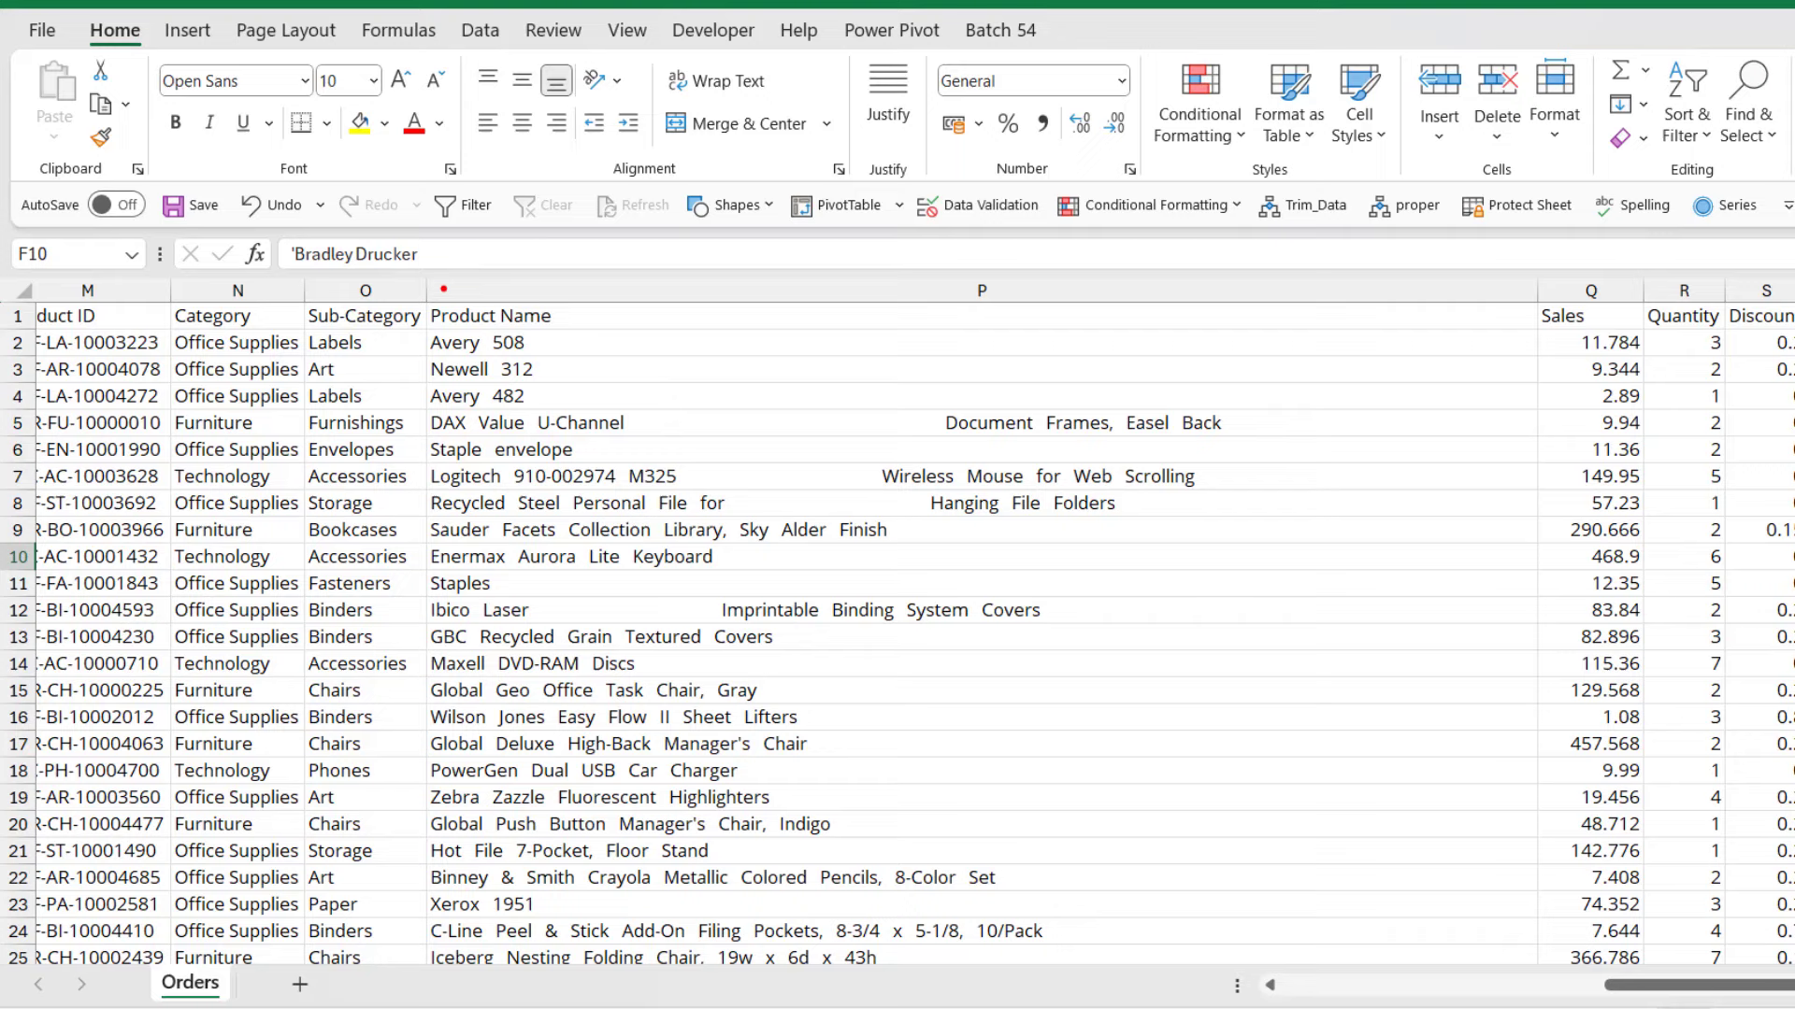
{"action": "mouse_move", "coordinate": [409, 283]}
{"action": "left_mouse_down"}
{"action": "mouse_move", "coordinate": [648, 365]}
{"action": "mouse_move", "coordinate": [619, 334]}
{"action": "mouse_move", "coordinate": [668, 397]}
{"action": "mouse_move", "coordinate": [859, 318]}
{"action": "left_mouse_up"}
{"action": "left_click_drag", "start_coordinate": [872, 448], "coordinate": [1017, 374]}
{"action": "left_click_drag", "start_coordinate": [980, 561], "coordinate": [1090, 479]}
{"action": "mouse_move", "coordinate": [427, 558]}
{"action": "left_mouse_down"}
{"action": "mouse_move", "coordinate": [822, 603]}
{"action": "mouse_move", "coordinate": [1556, 603]}
{"action": "mouse_move", "coordinate": [1614, 776]}
{"action": "left_mouse_up"}
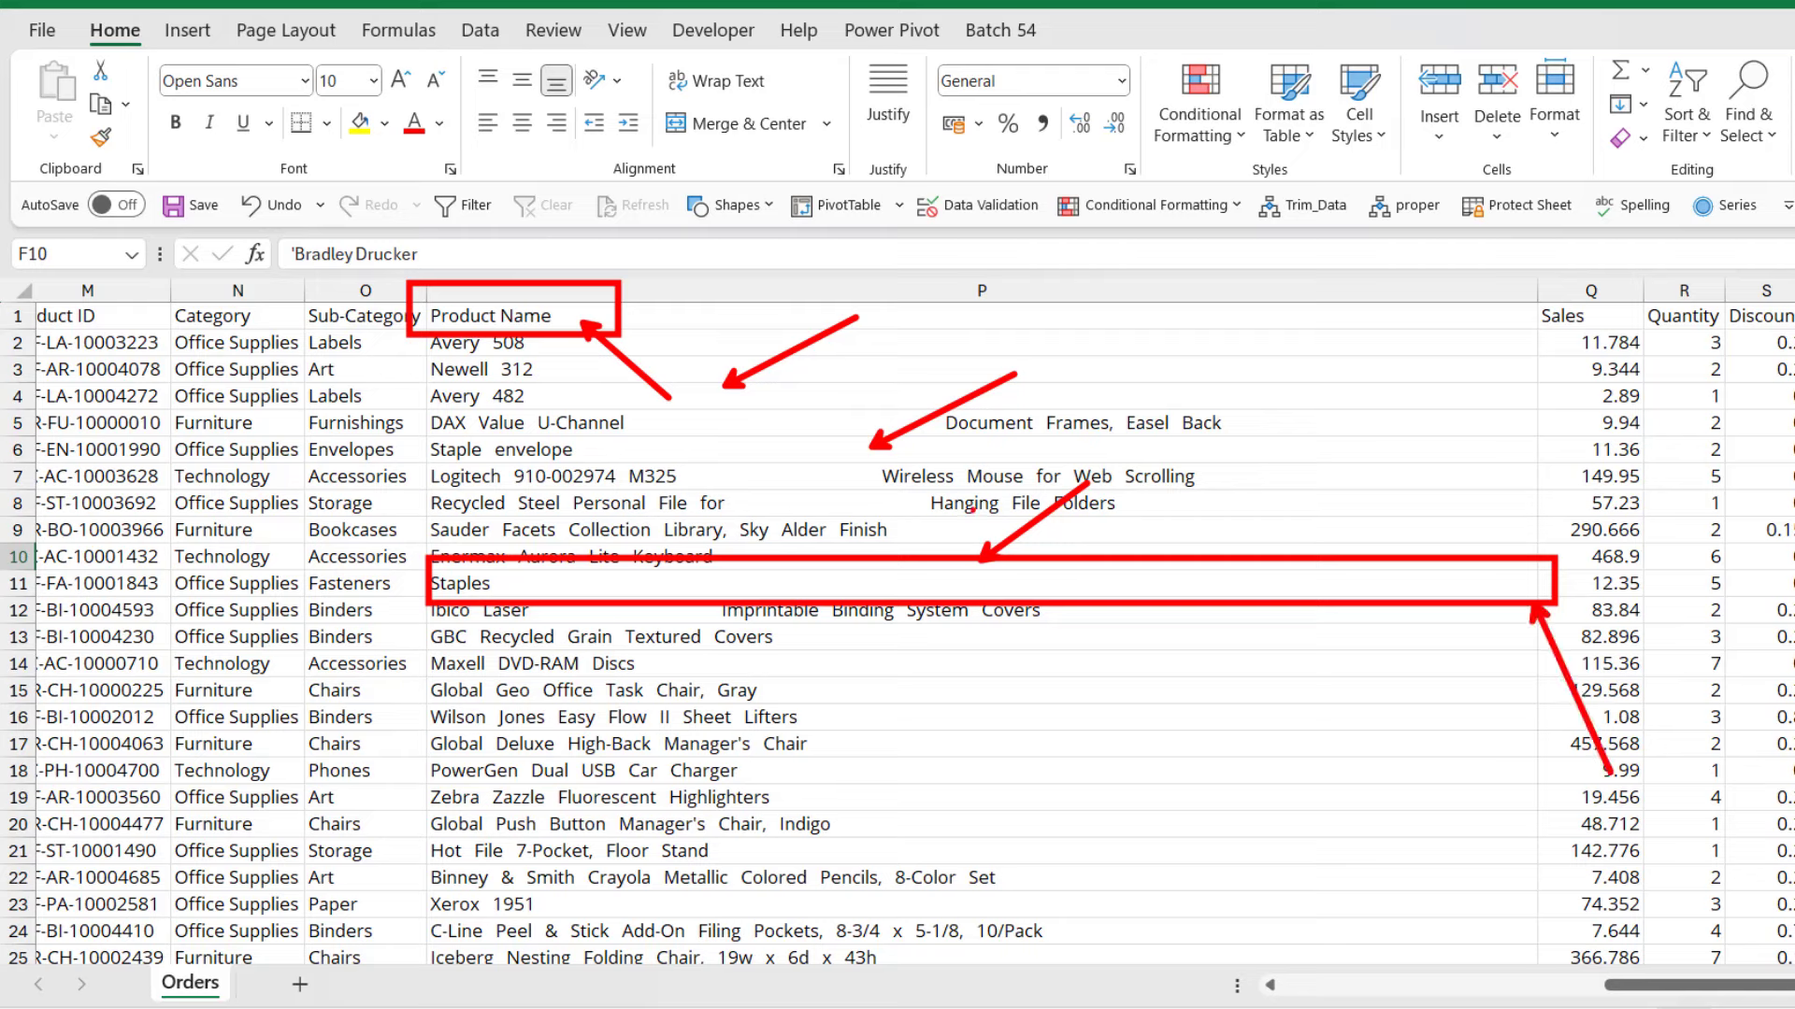
{"action": "left_click_drag", "start_coordinate": [856, 480], "coordinate": [958, 659]}
{"action": "left_click_drag", "start_coordinate": [844, 547], "coordinate": [858, 609]}
{"action": "left_click_drag", "start_coordinate": [785, 351], "coordinate": [800, 422]}
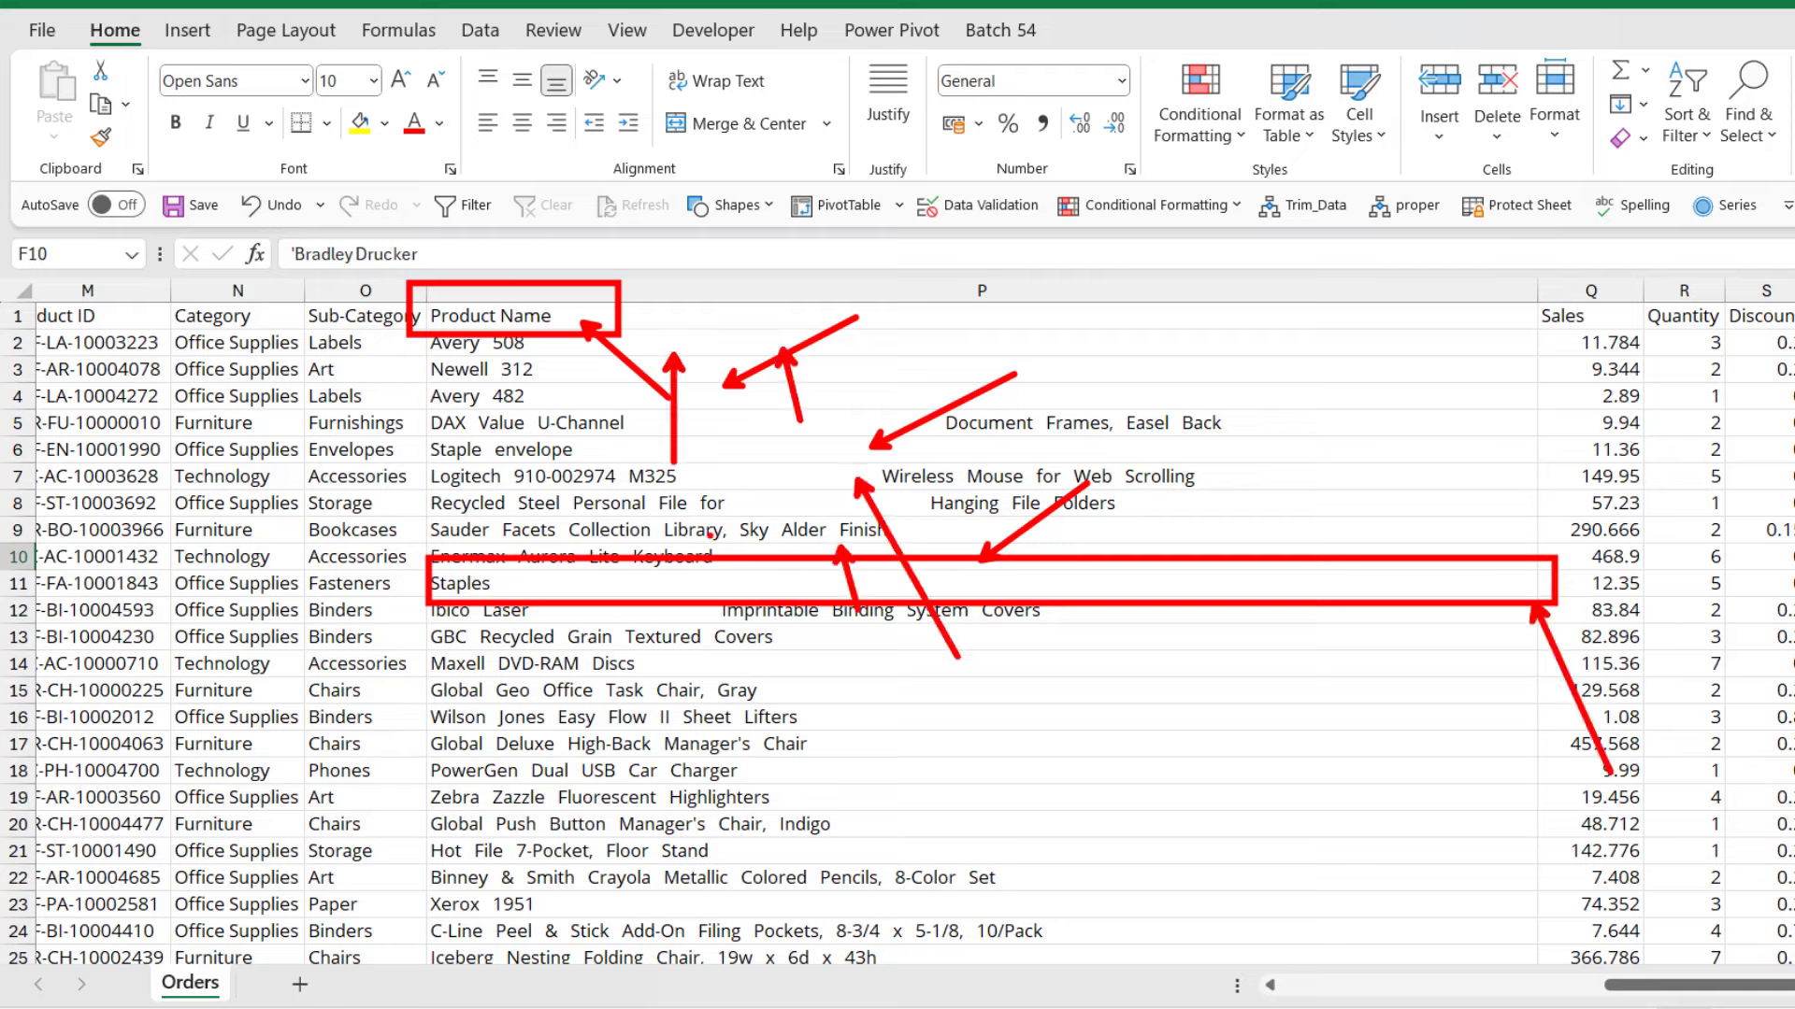
{"action": "key", "text": "Escape"}
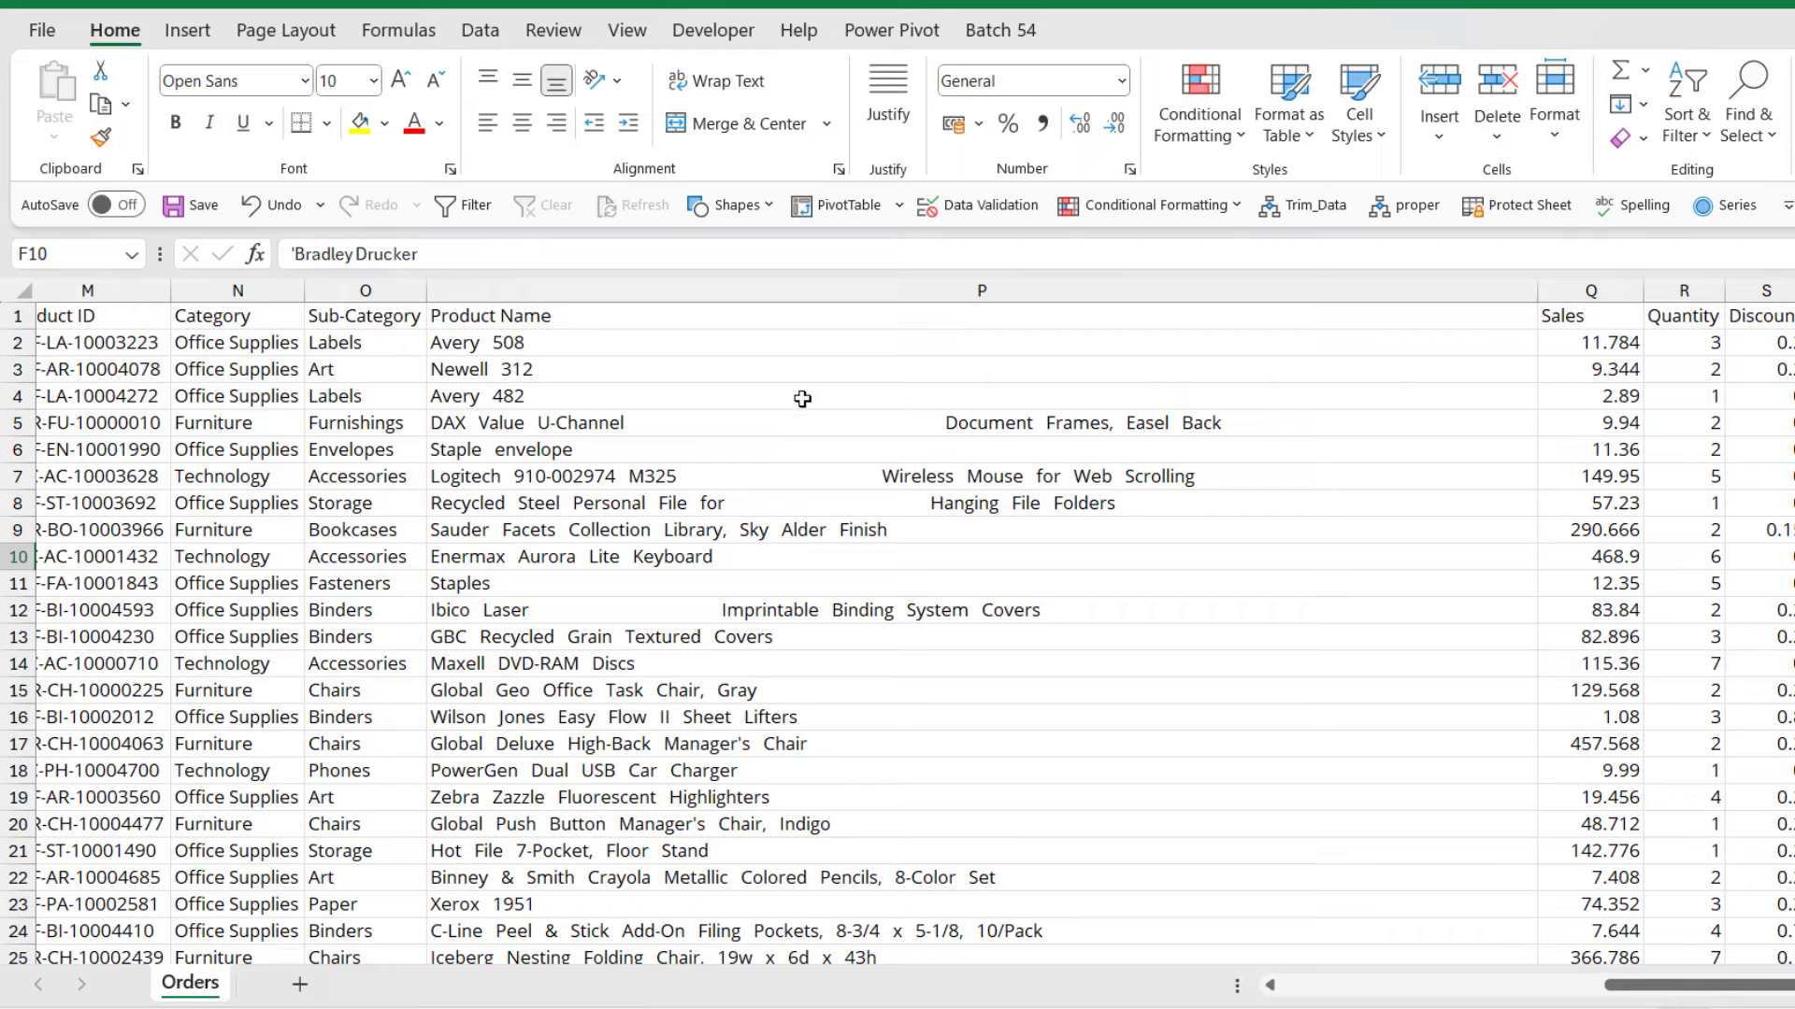
Insert a blank column between the Product Name and Sales columns
{"action": "left_click", "coordinate": [1595, 291]}
{"action": "right_click", "coordinate": [1597, 290]}
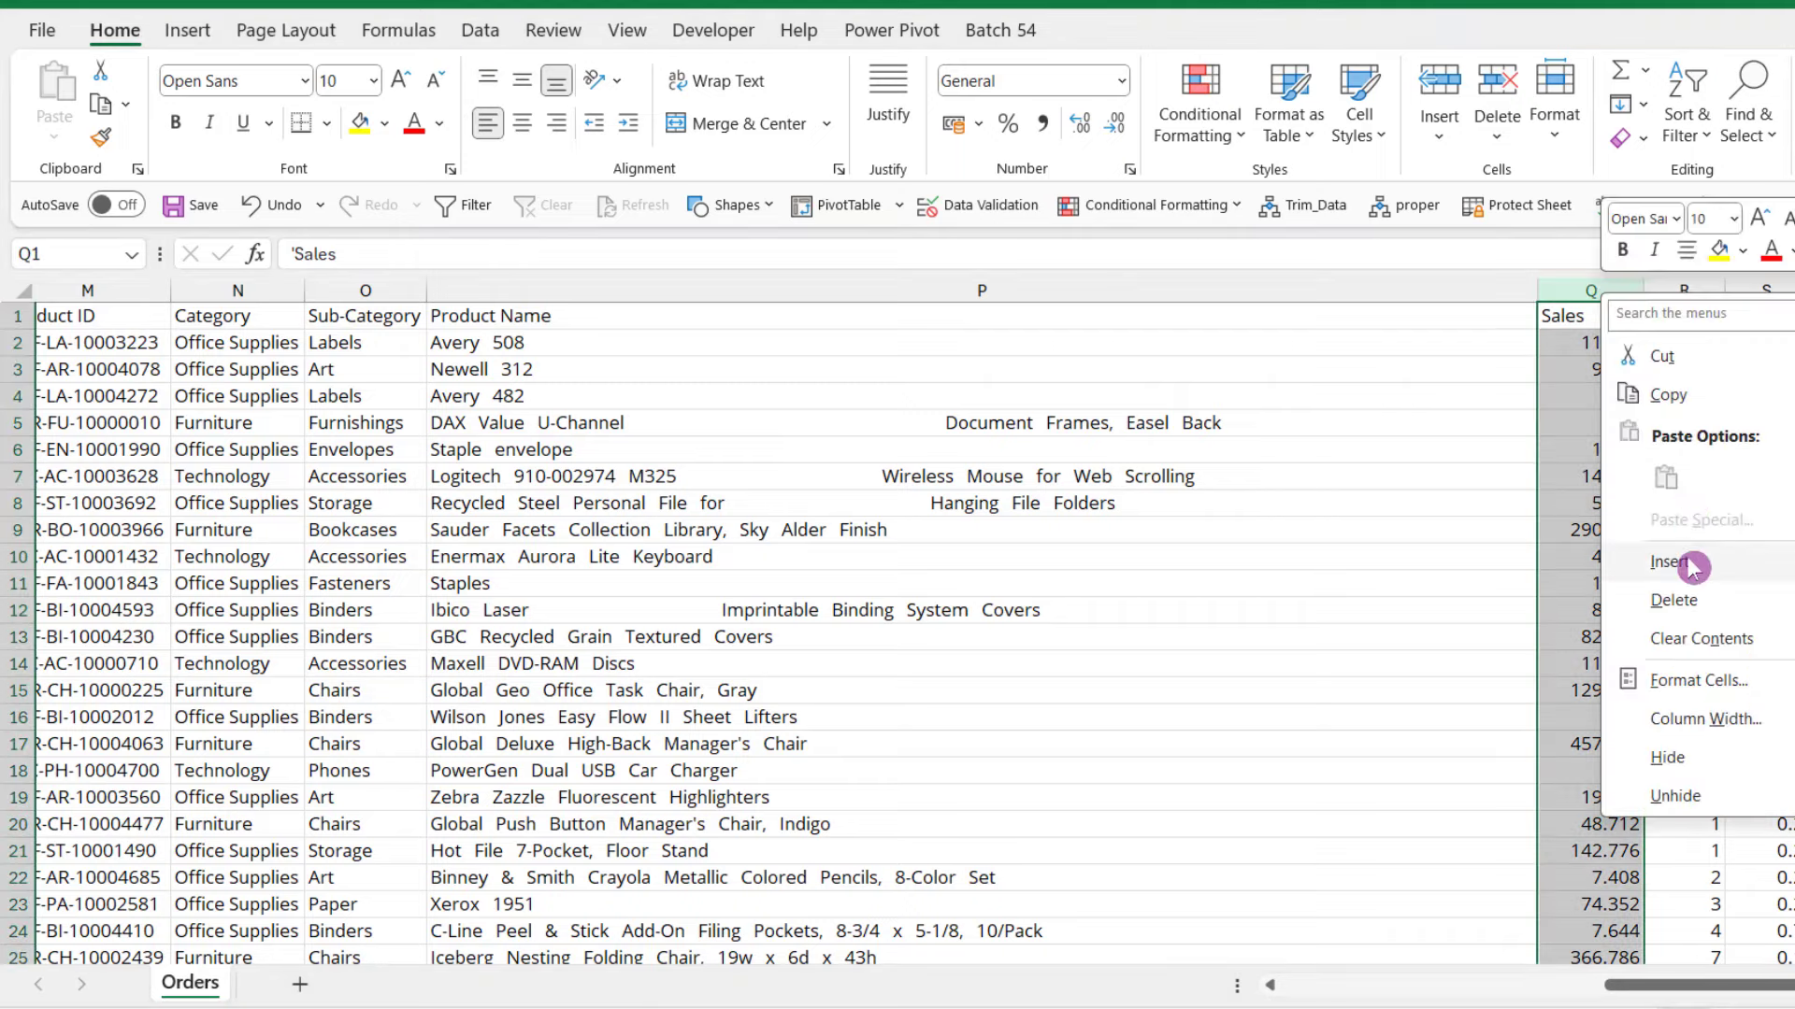
{"action": "left_click", "coordinate": [1694, 568]}
Enter the formula =TRIM(P2) in cell Q2 to remove extra spaces from the first product name
{"action": "left_click", "coordinate": [1618, 328]}
{"action": "mouse_move", "coordinate": [1613, 994]}
{"action": "left_mouse_down"}
{"action": "mouse_move", "coordinate": [1674, 998]}
{"action": "mouse_move", "coordinate": [1599, 994]}
{"action": "left_mouse_up"}
{"action": "left_click", "coordinate": [1674, 349]}
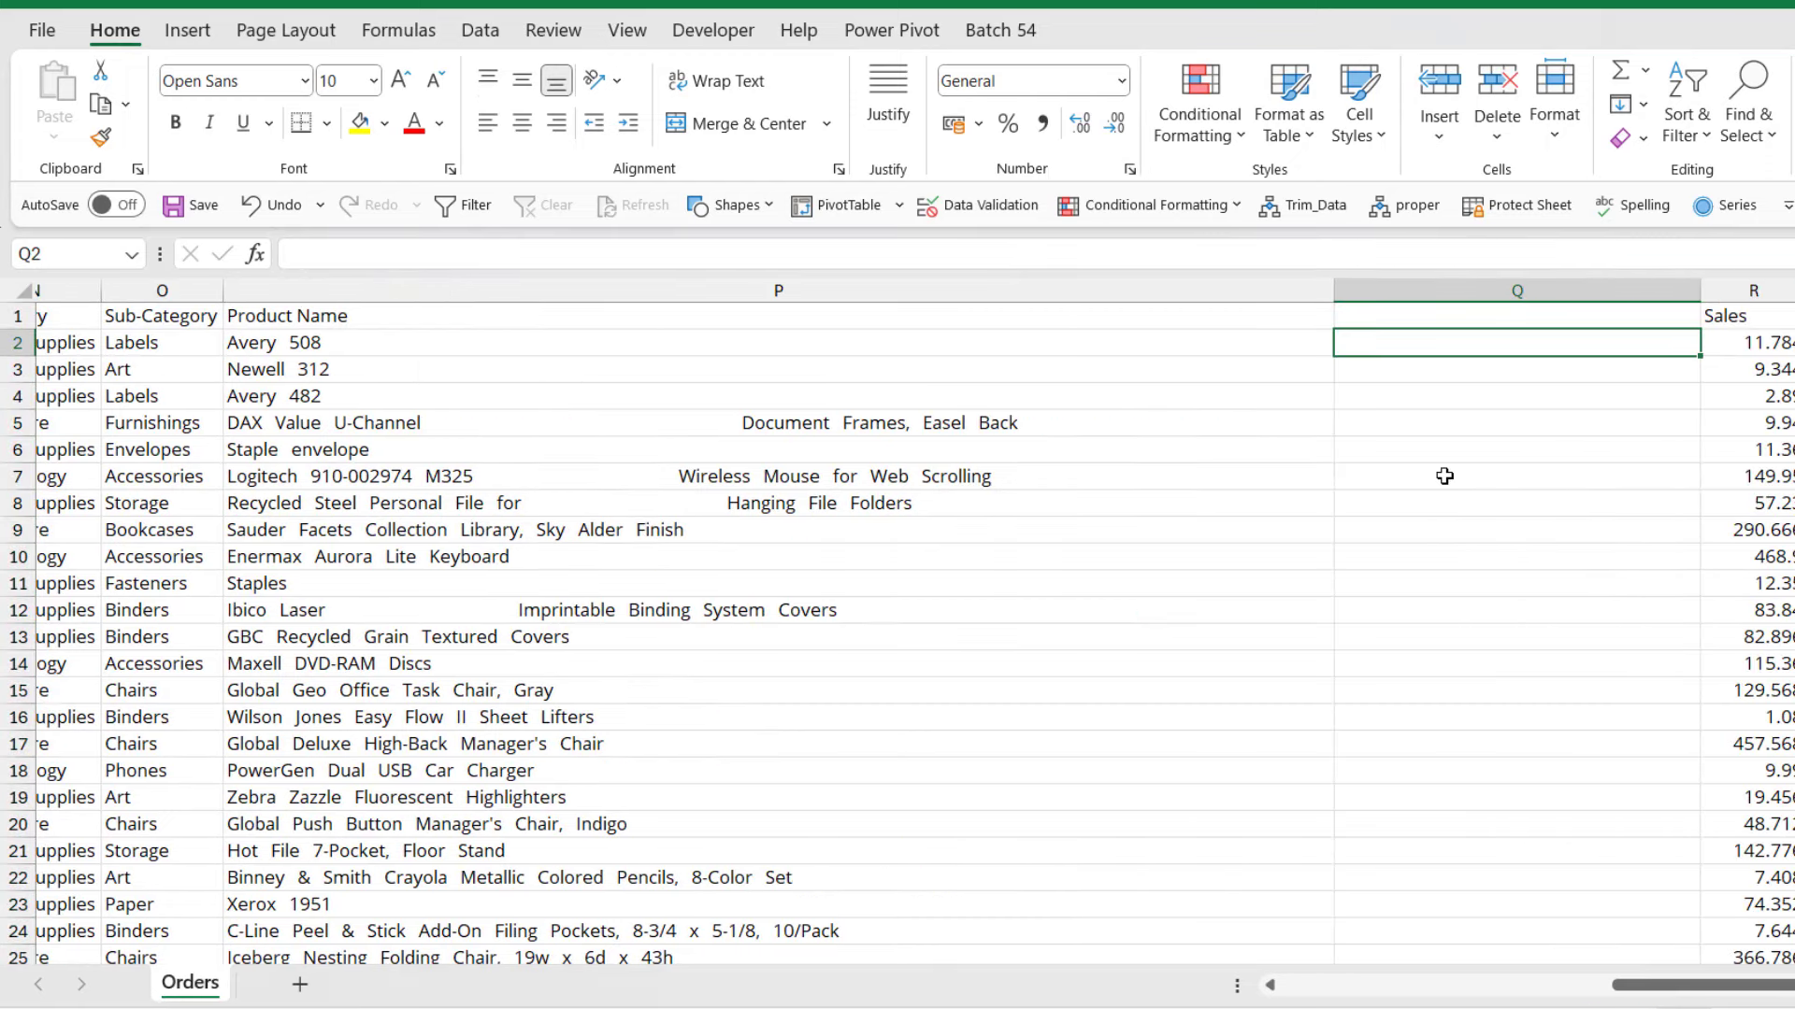
{"action": "type", "text": "=tr"}
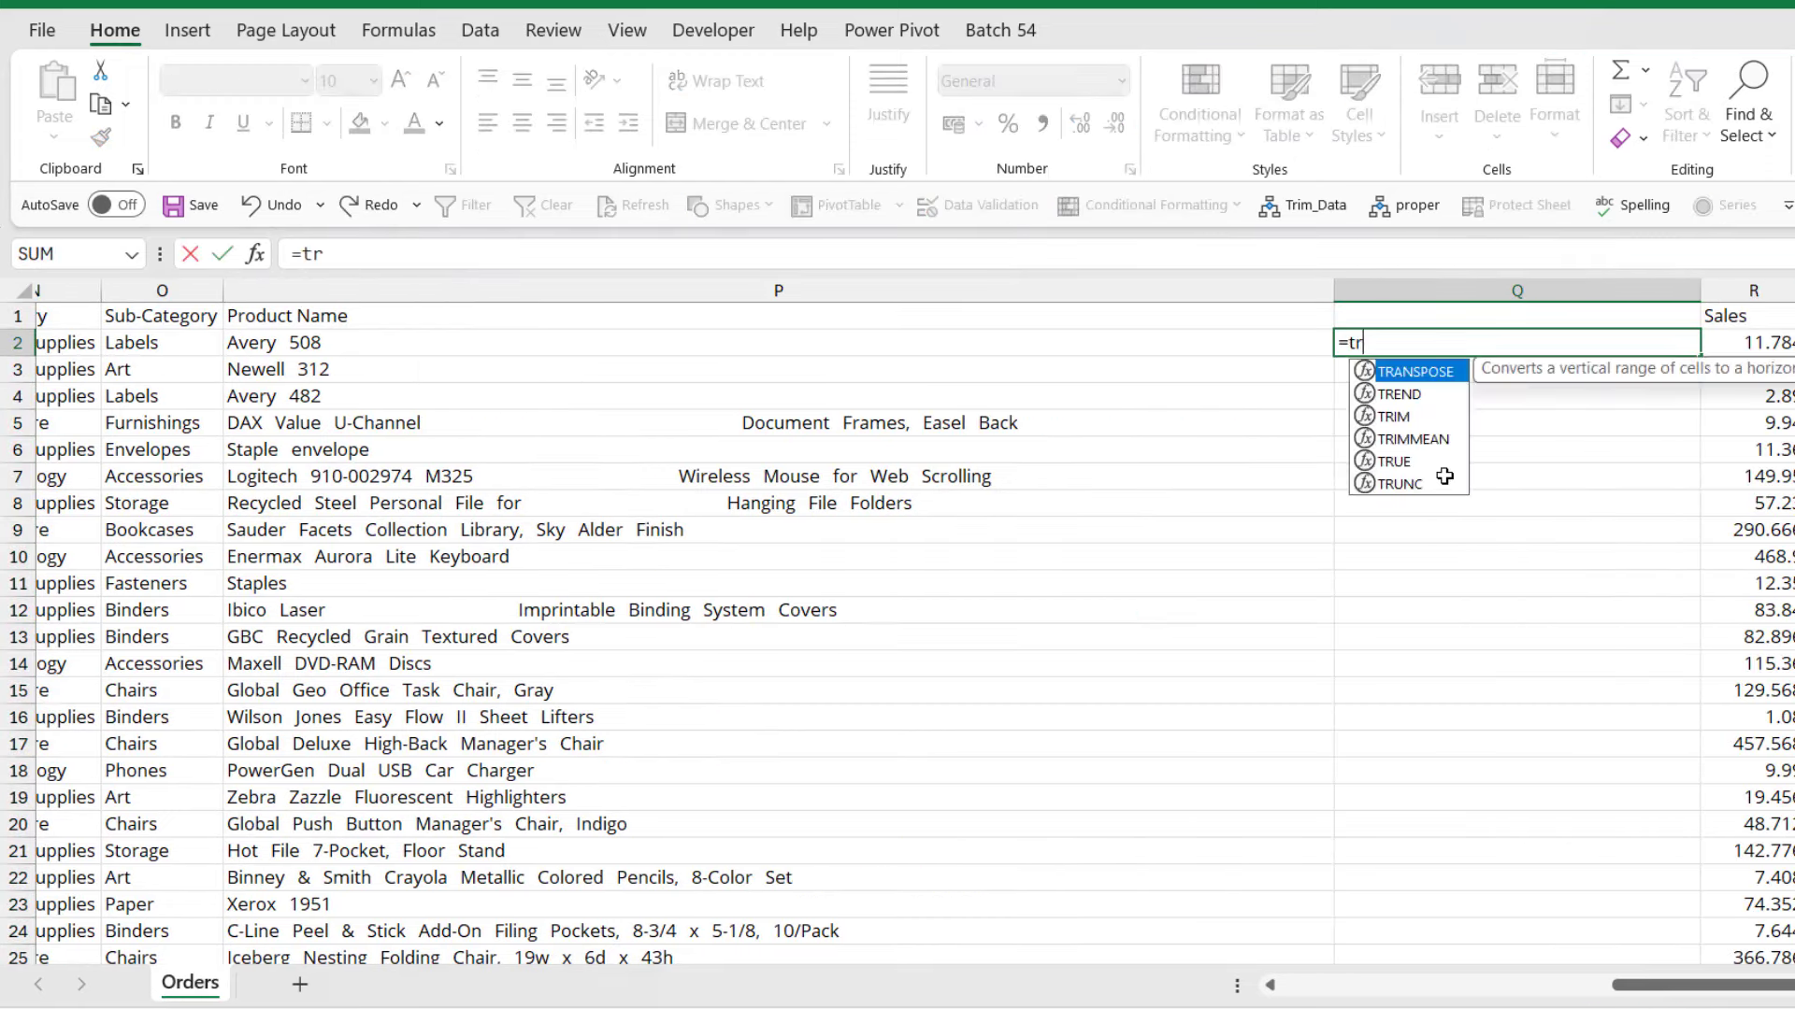
{"action": "double_click", "coordinate": [1393, 416]}
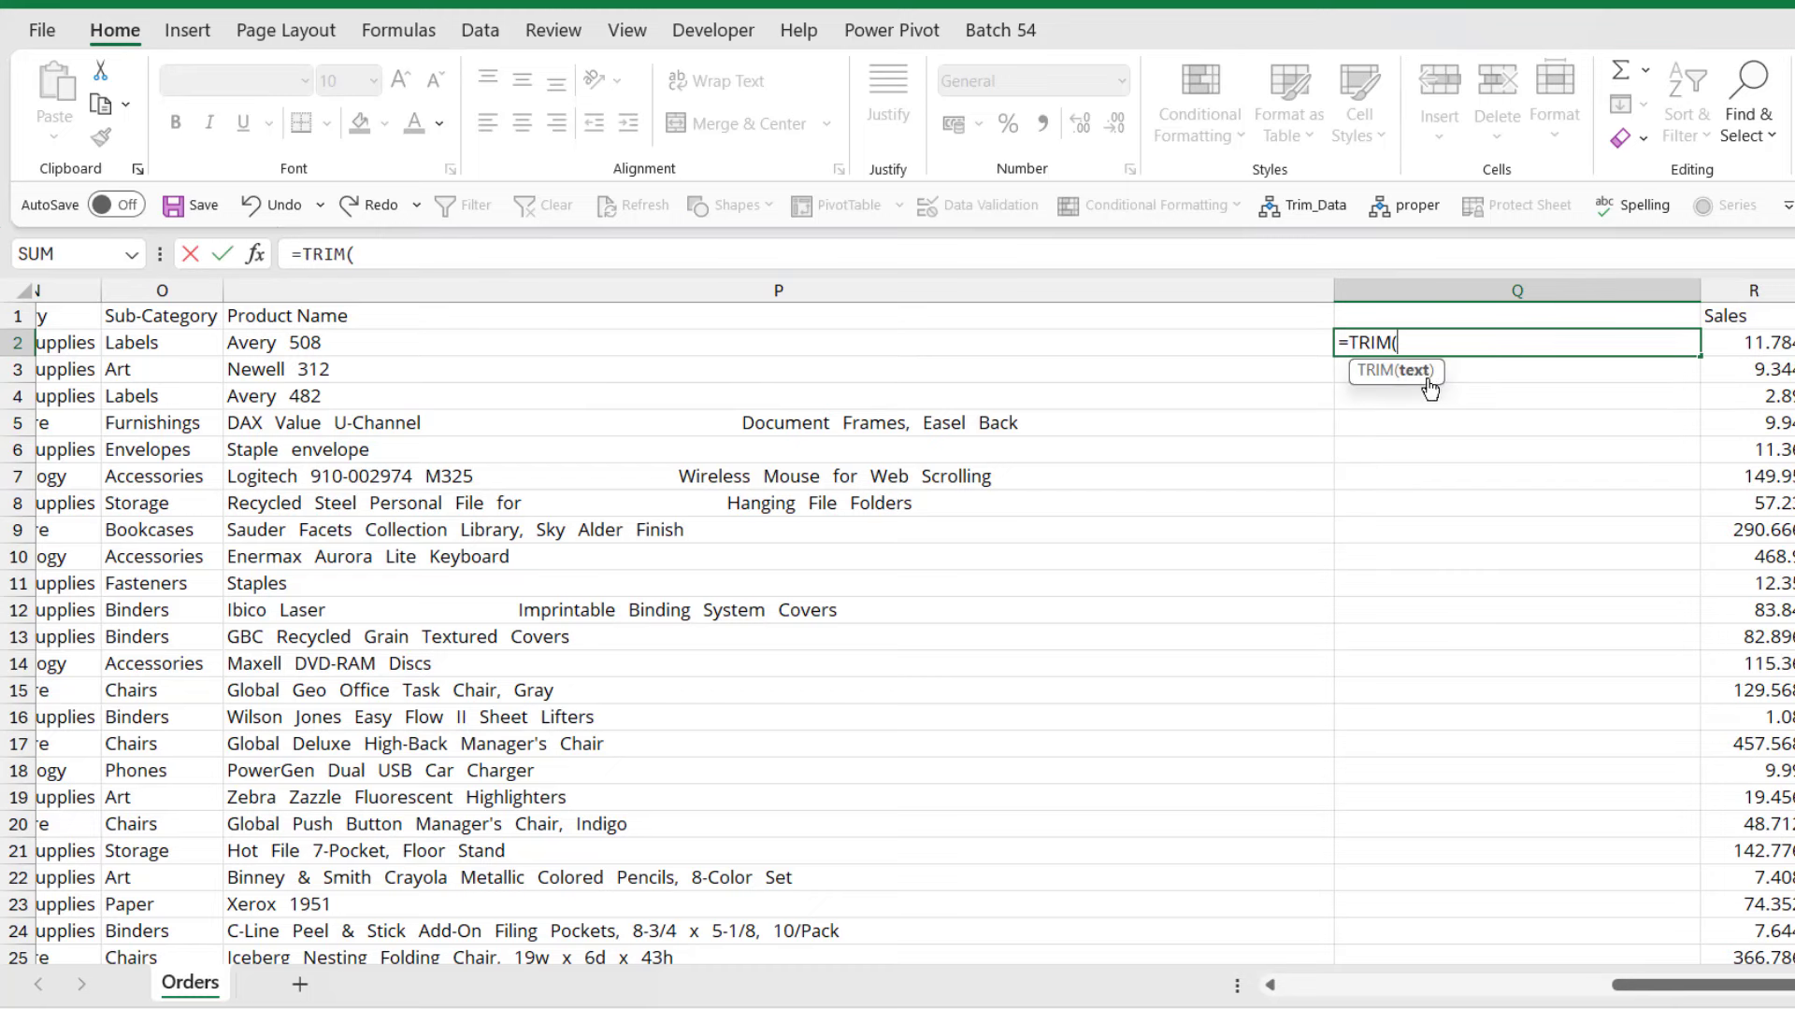
{"action": "left_click", "coordinate": [590, 348]}
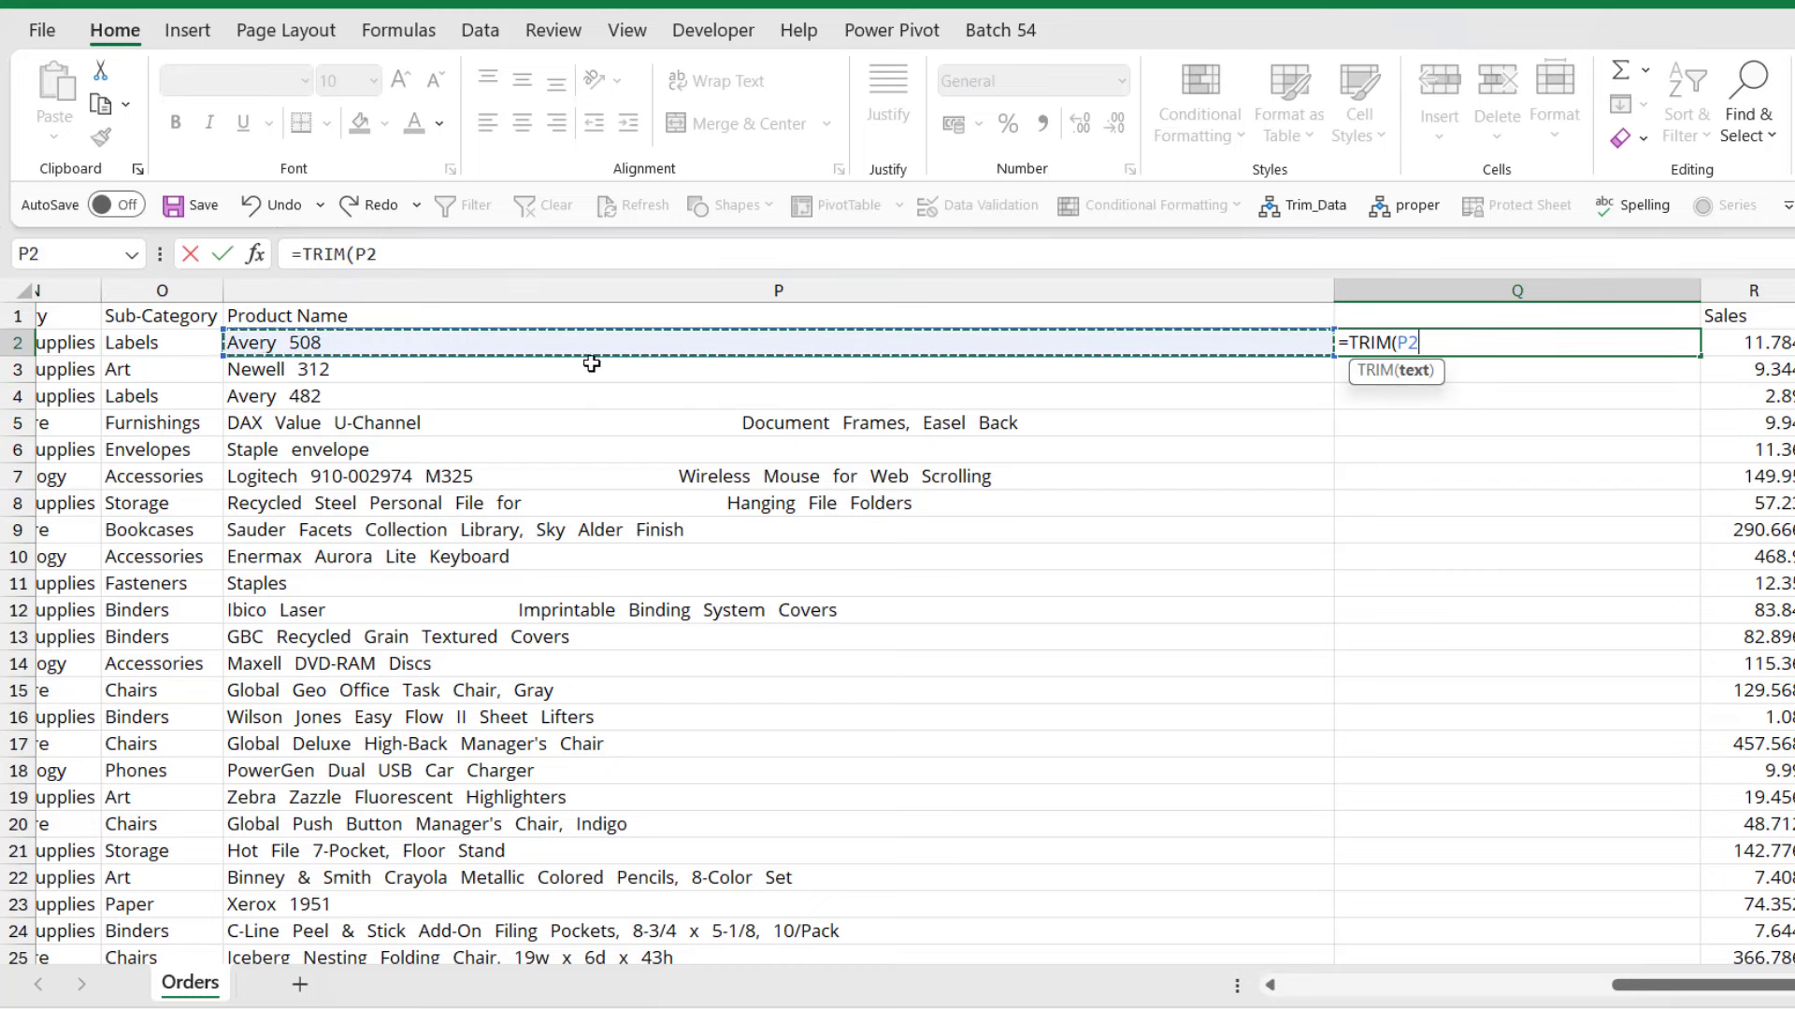
{"action": "key", "text": "Return"}
Fill the TRIM formula in Q2 down the whole data range and fit column Q's width to its contents
{"action": "left_click", "coordinate": [1462, 346]}
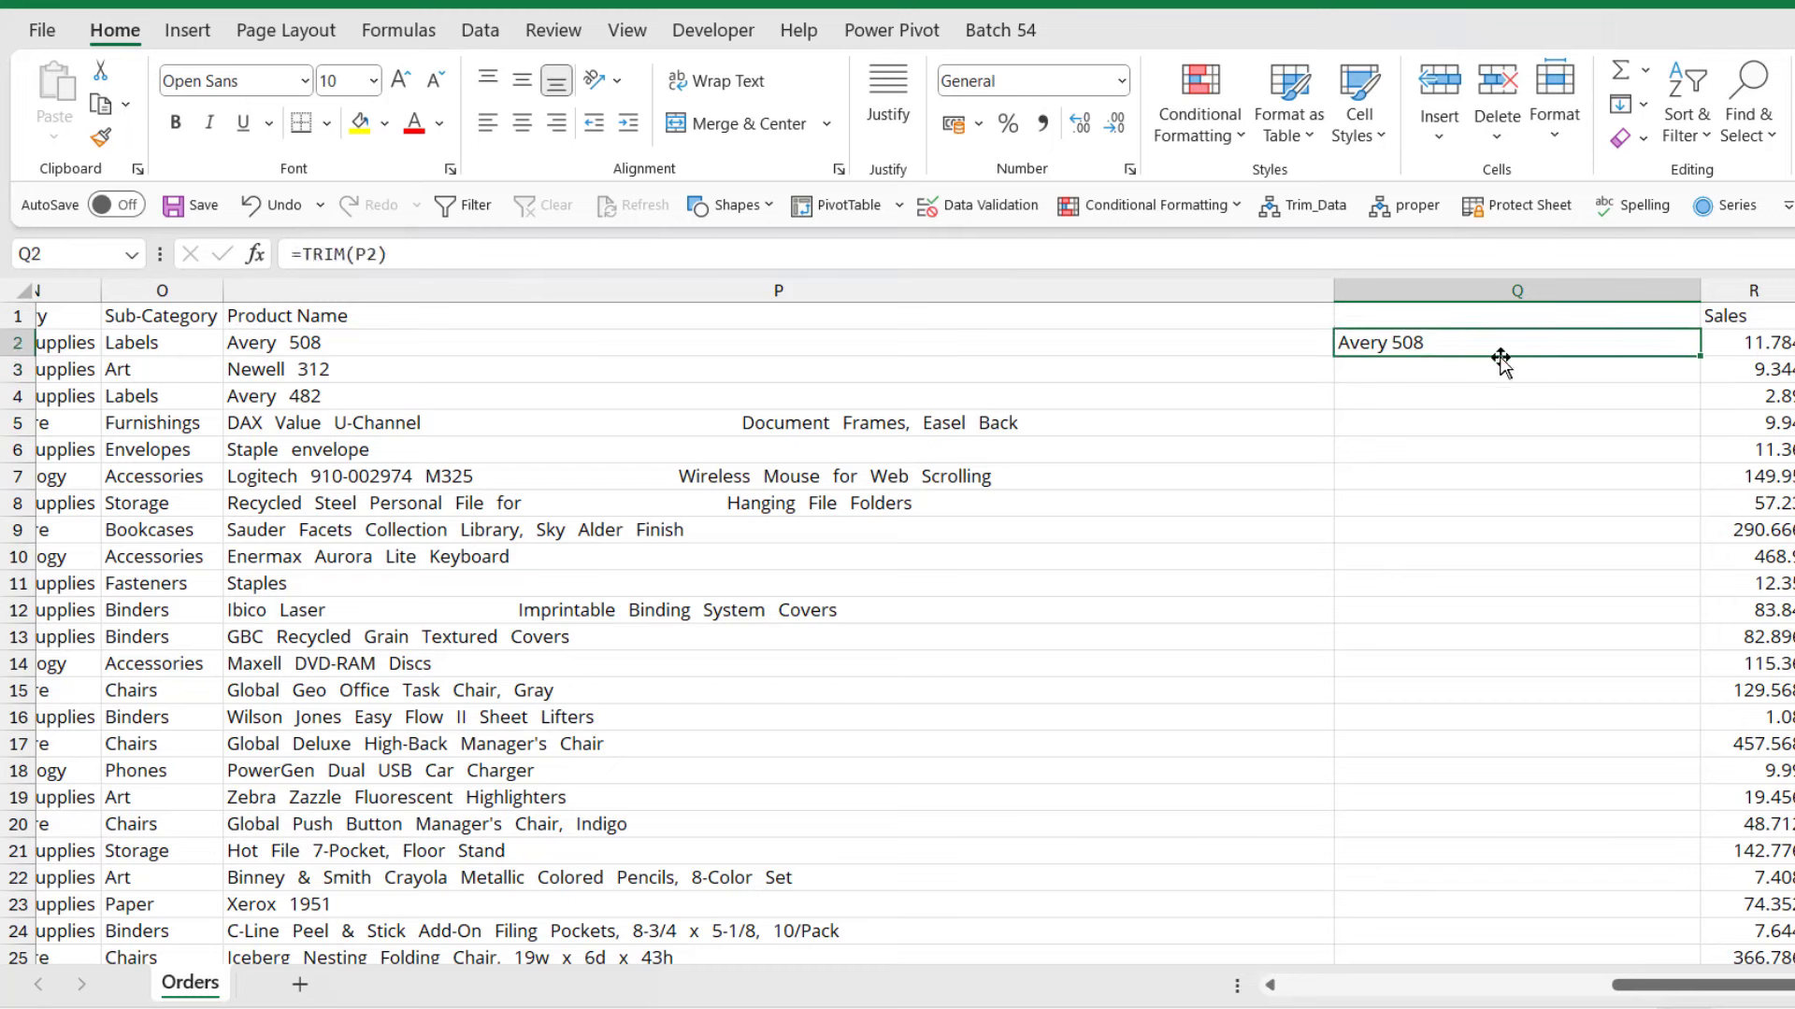
{"action": "double_click", "coordinate": [1698, 355]}
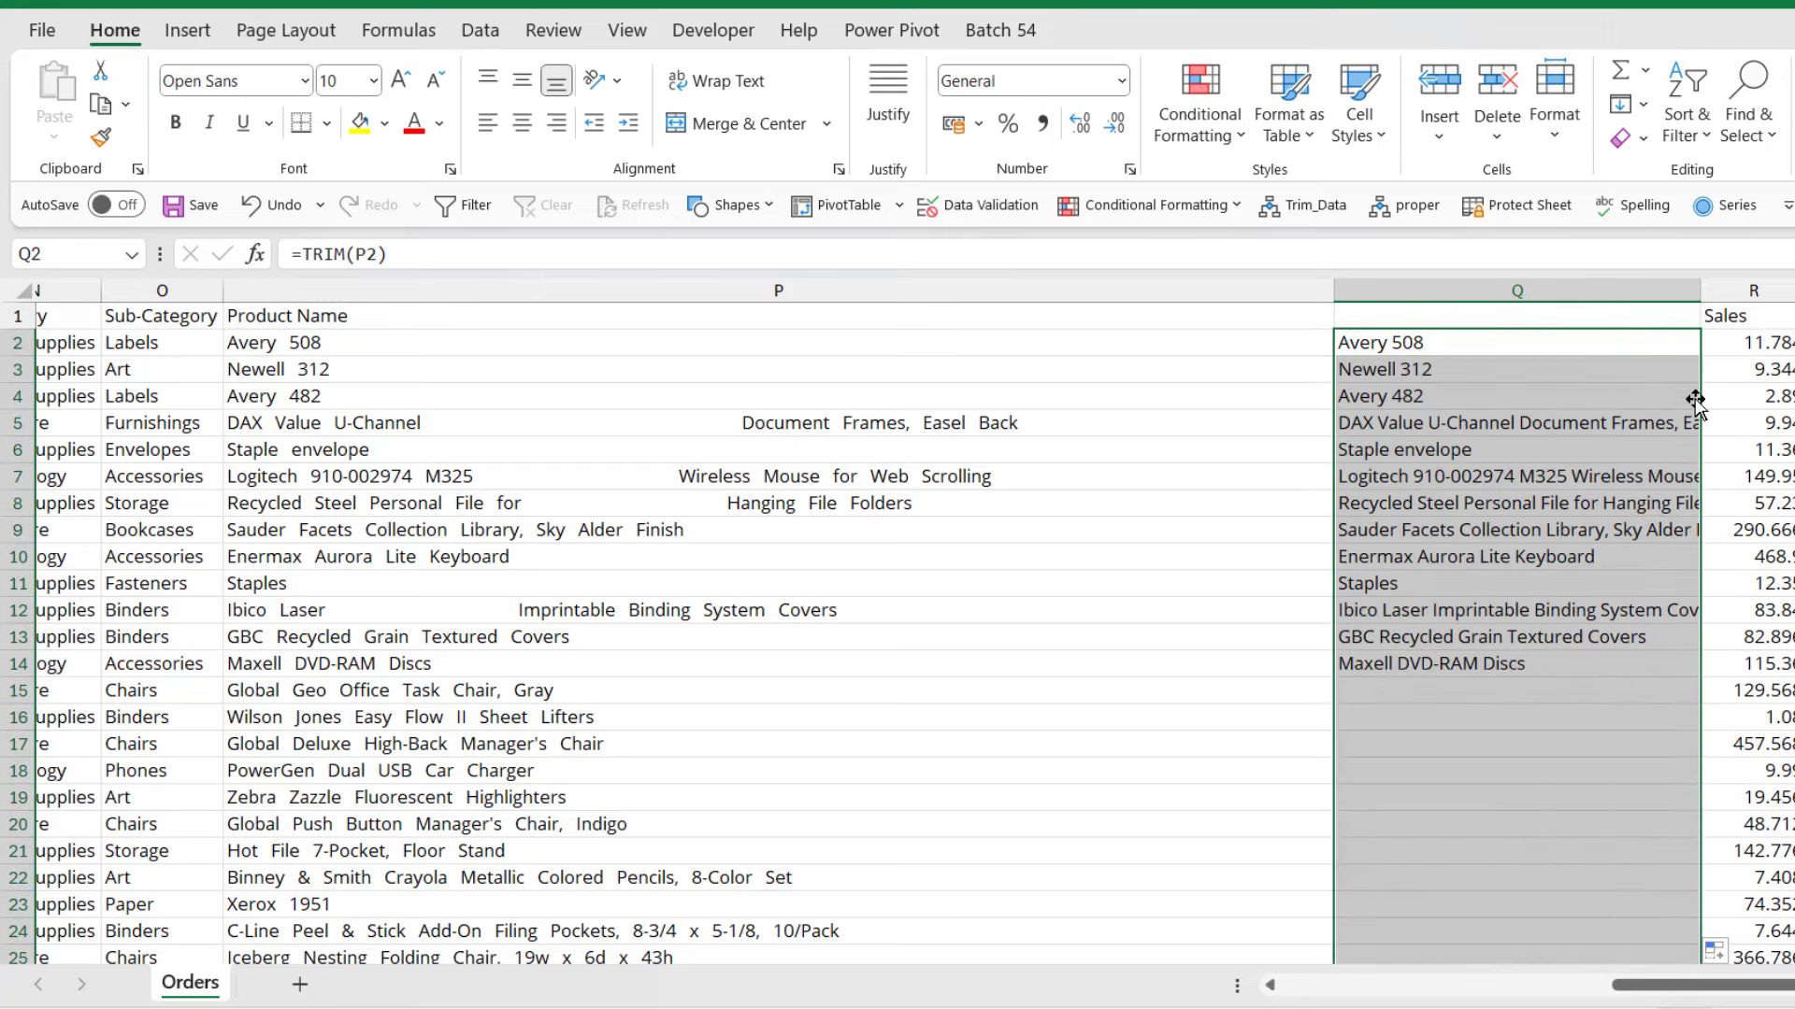
{"action": "double_click", "coordinate": [1703, 281]}
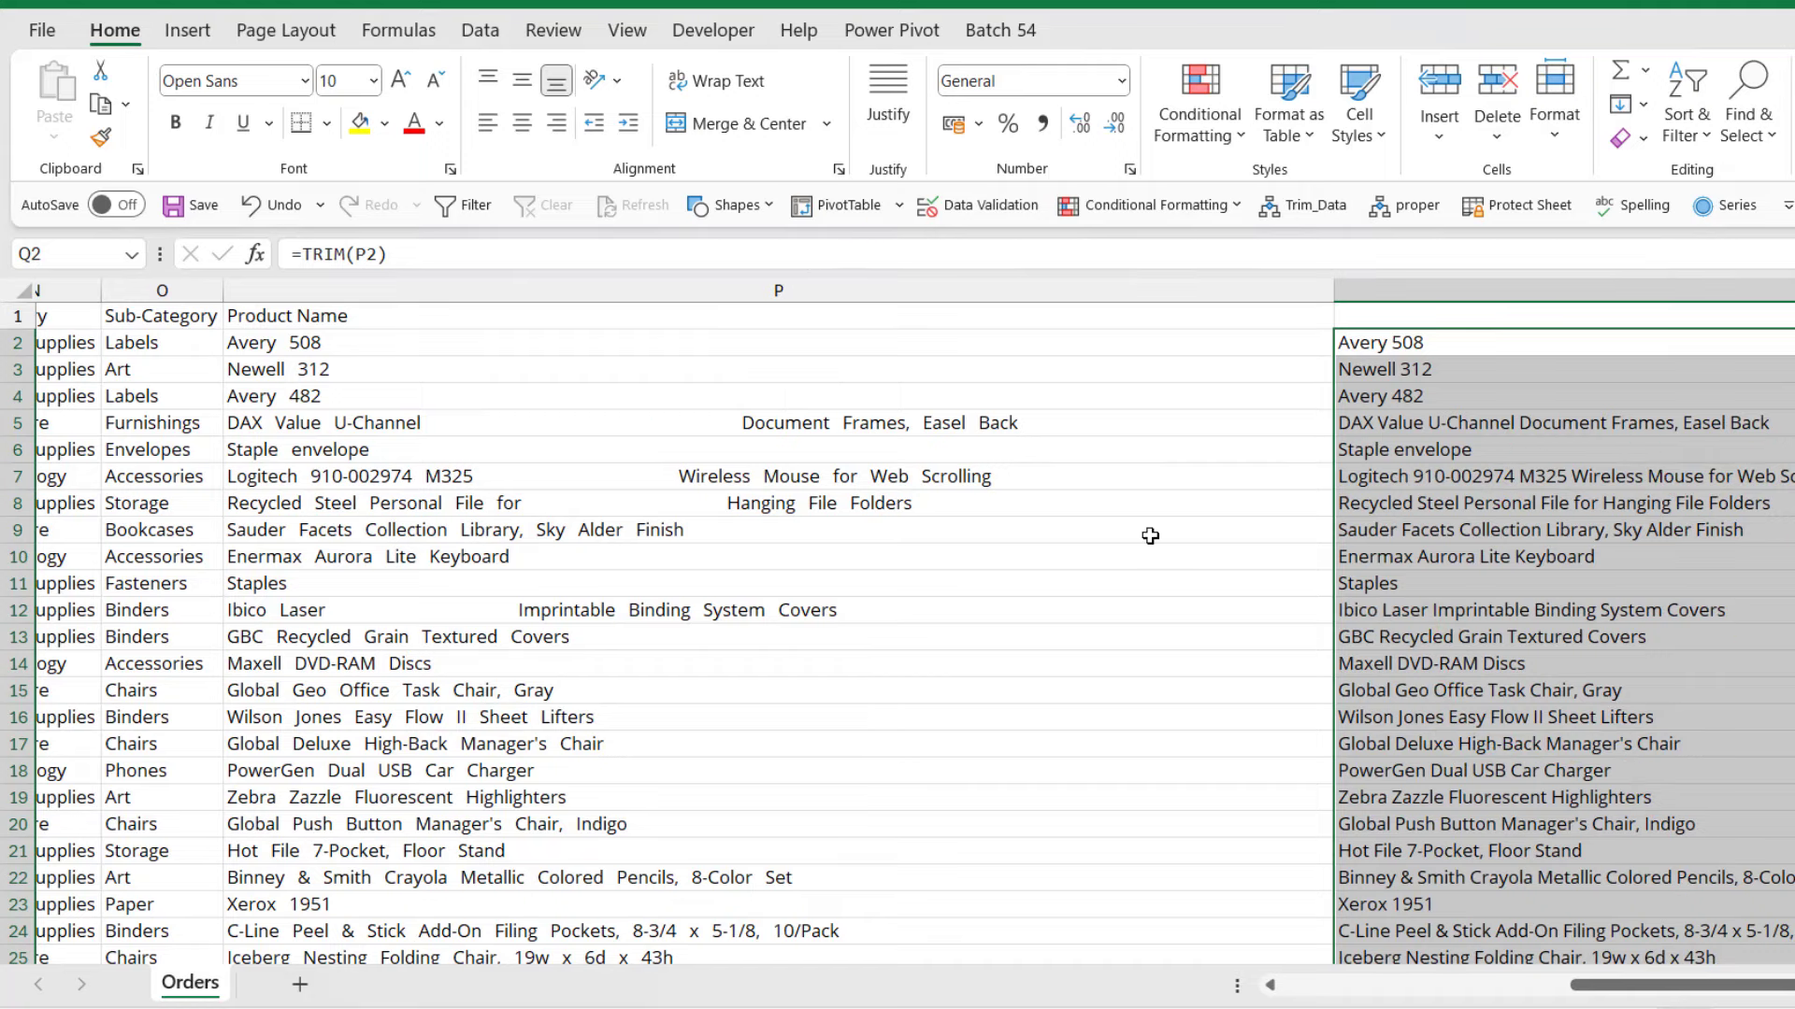
Copy the Product Name header from P1 into cell Q1
{"action": "left_click", "coordinate": [805, 315]}
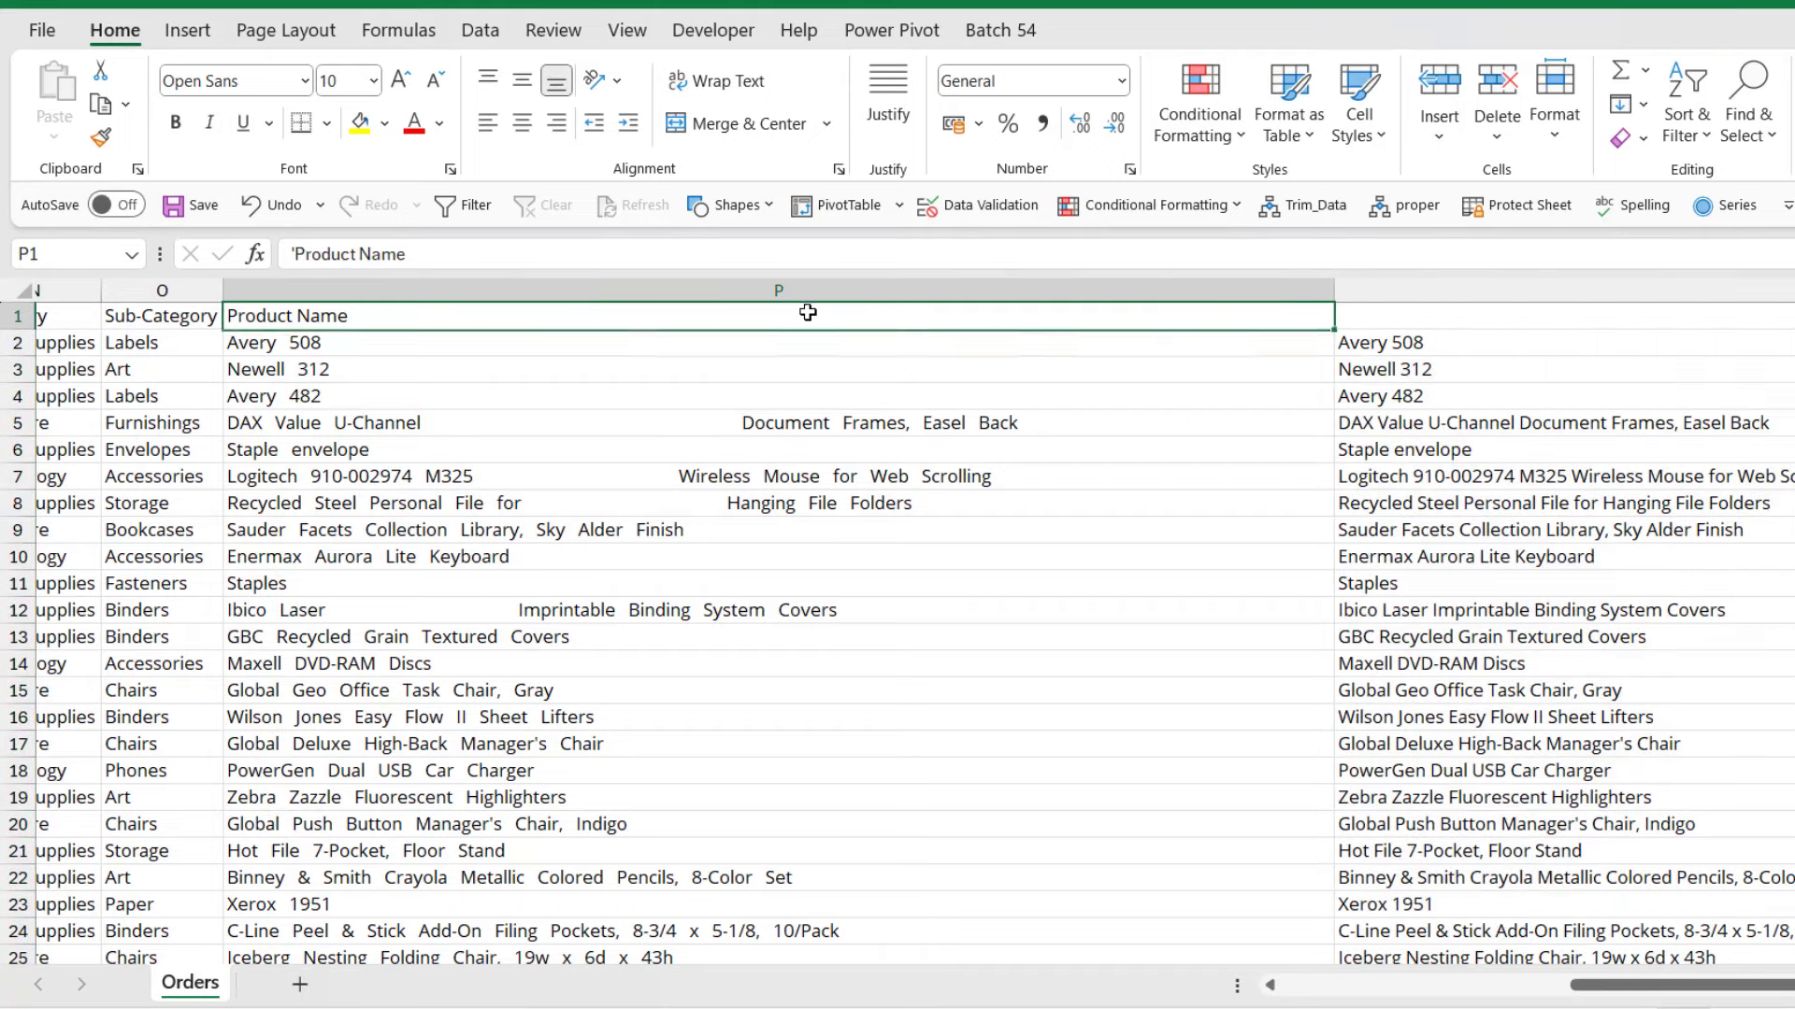
{"action": "key", "text": "ctrl+c"}
{"action": "left_click", "coordinate": [1601, 317]}
{"action": "key", "text": "ctrl+v"}
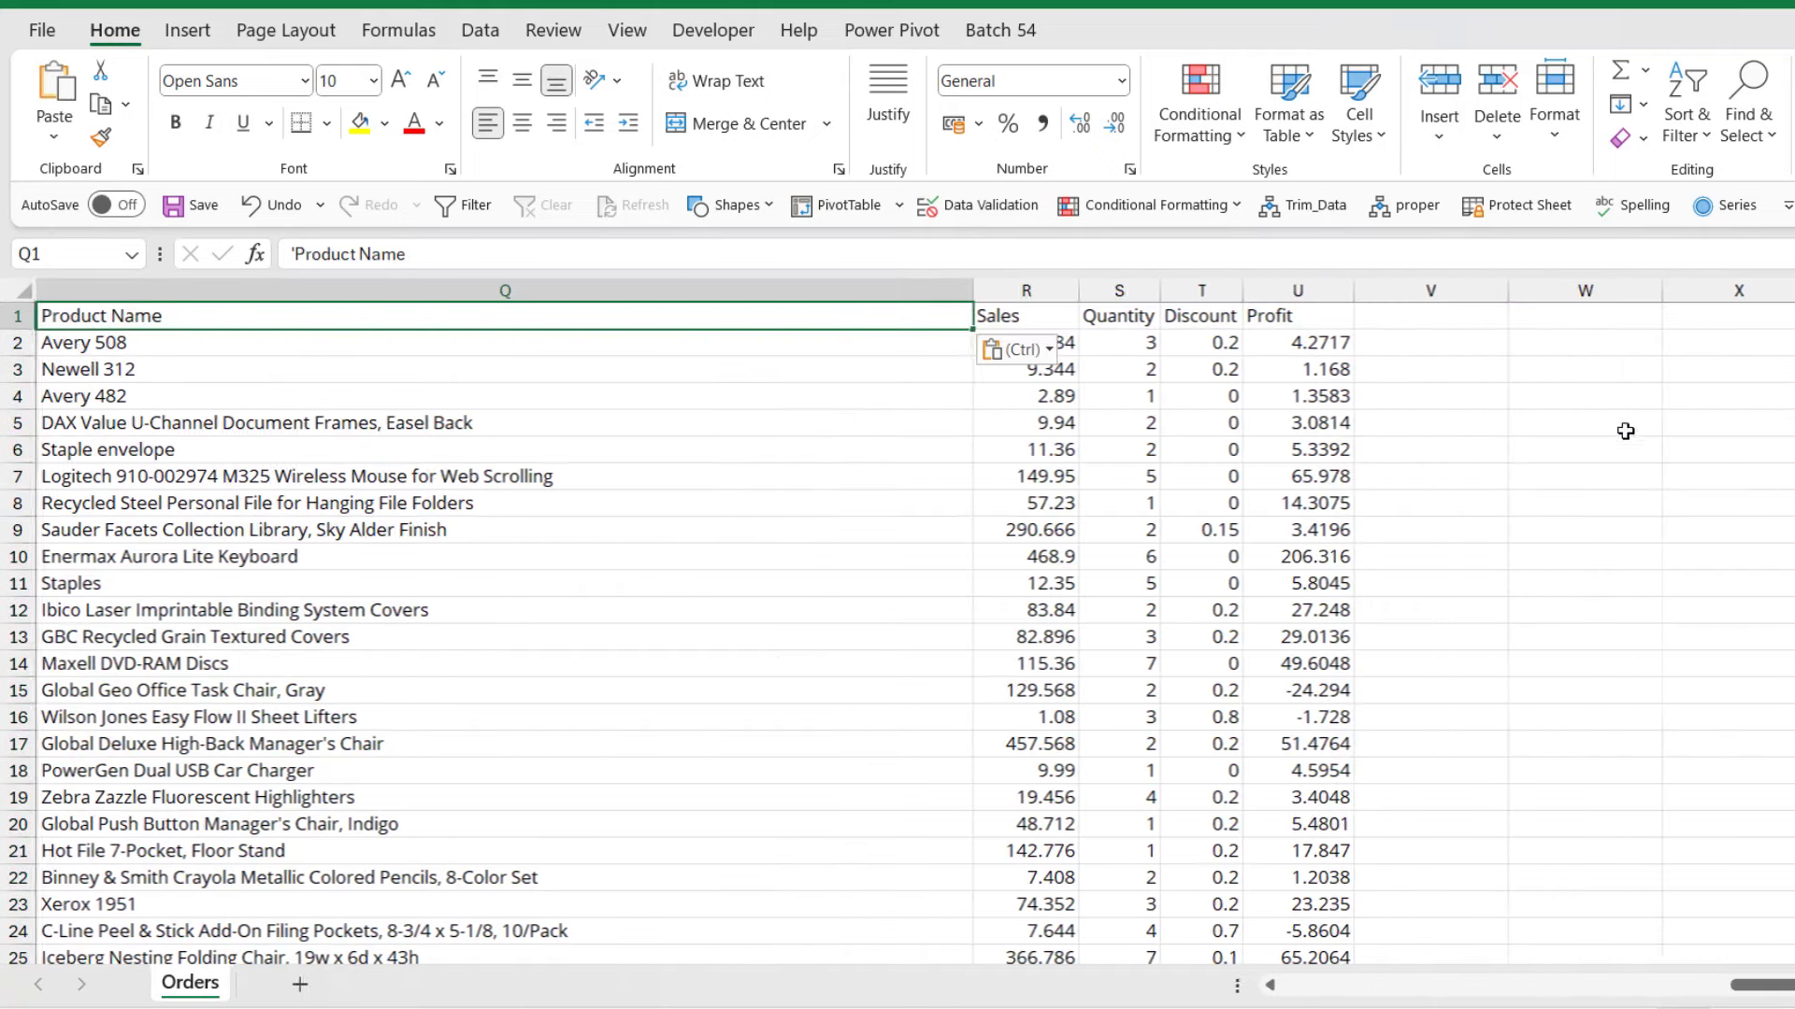
Replace the TRIM formulas in column Q, from the header in Q1 to the last row, with their values
{"action": "left_click", "coordinate": [789, 481]}
{"action": "scroll", "coordinate": [1193, 661], "scroll_direction": "left", "scroll_amount": 2}
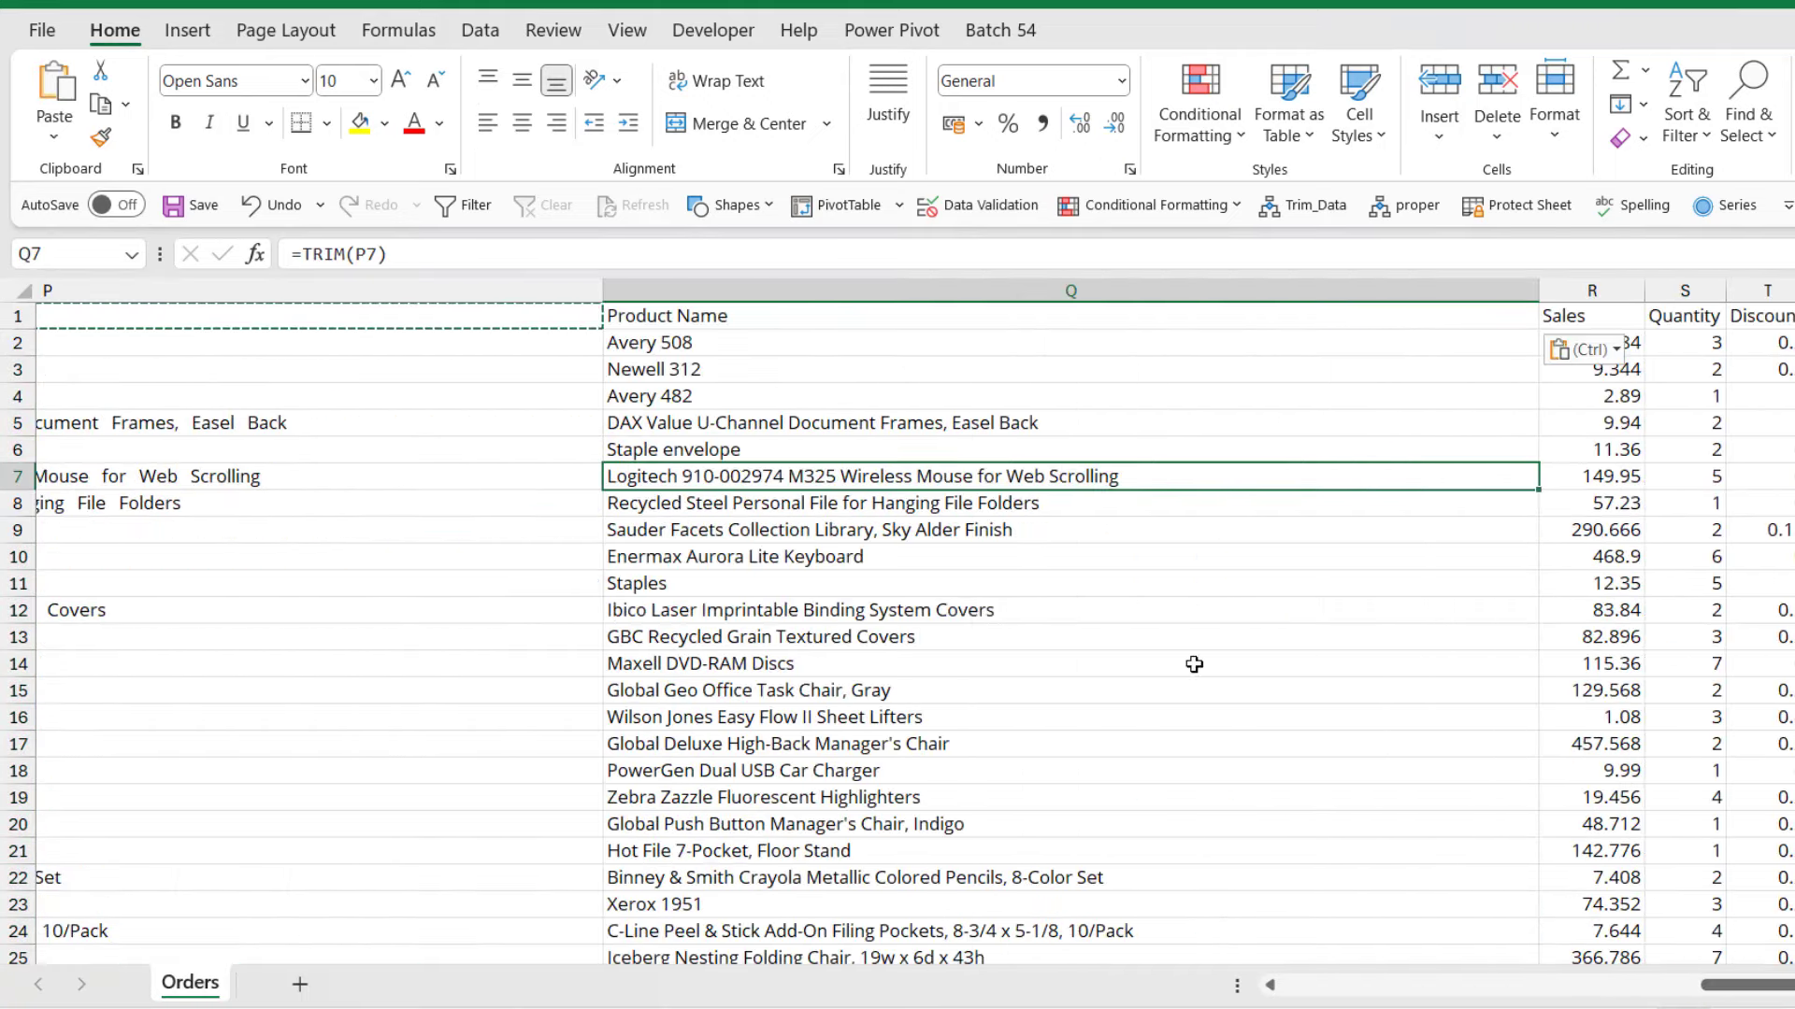
{"action": "left_click", "coordinate": [898, 323]}
{"action": "double_click", "coordinate": [603, 291]}
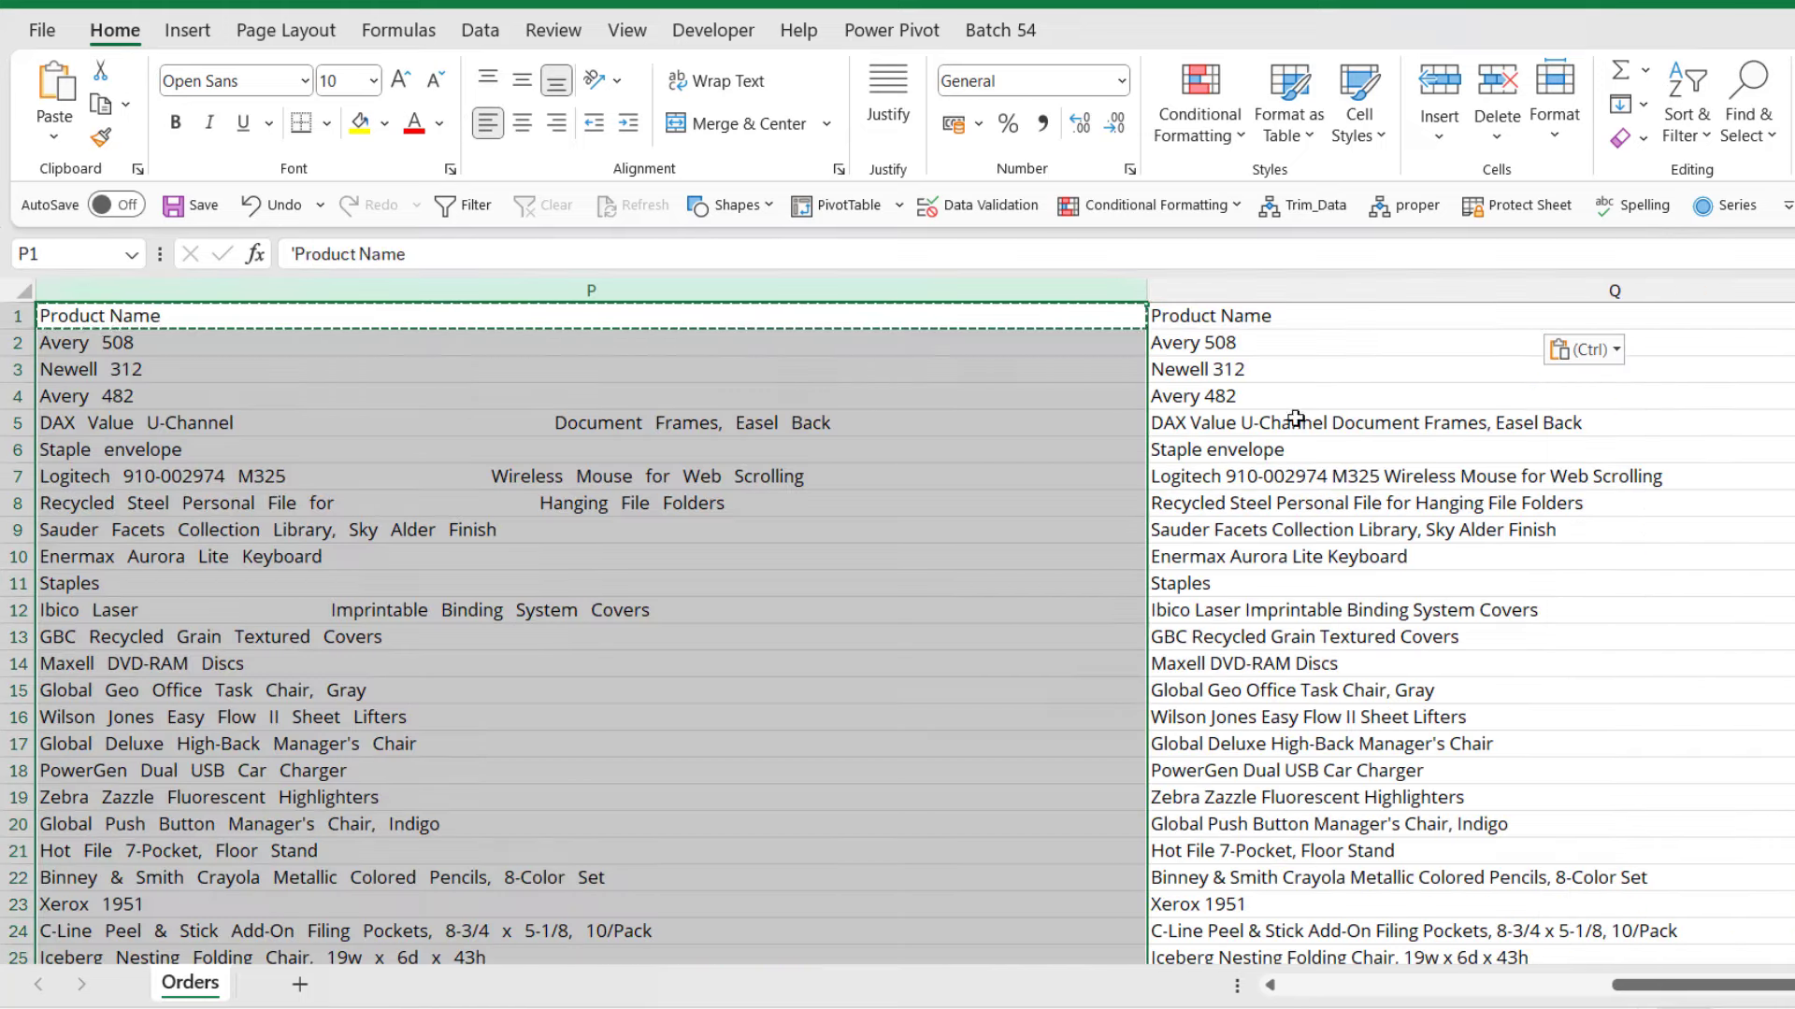
{"action": "key", "text": "ctrl+shift+Down"}
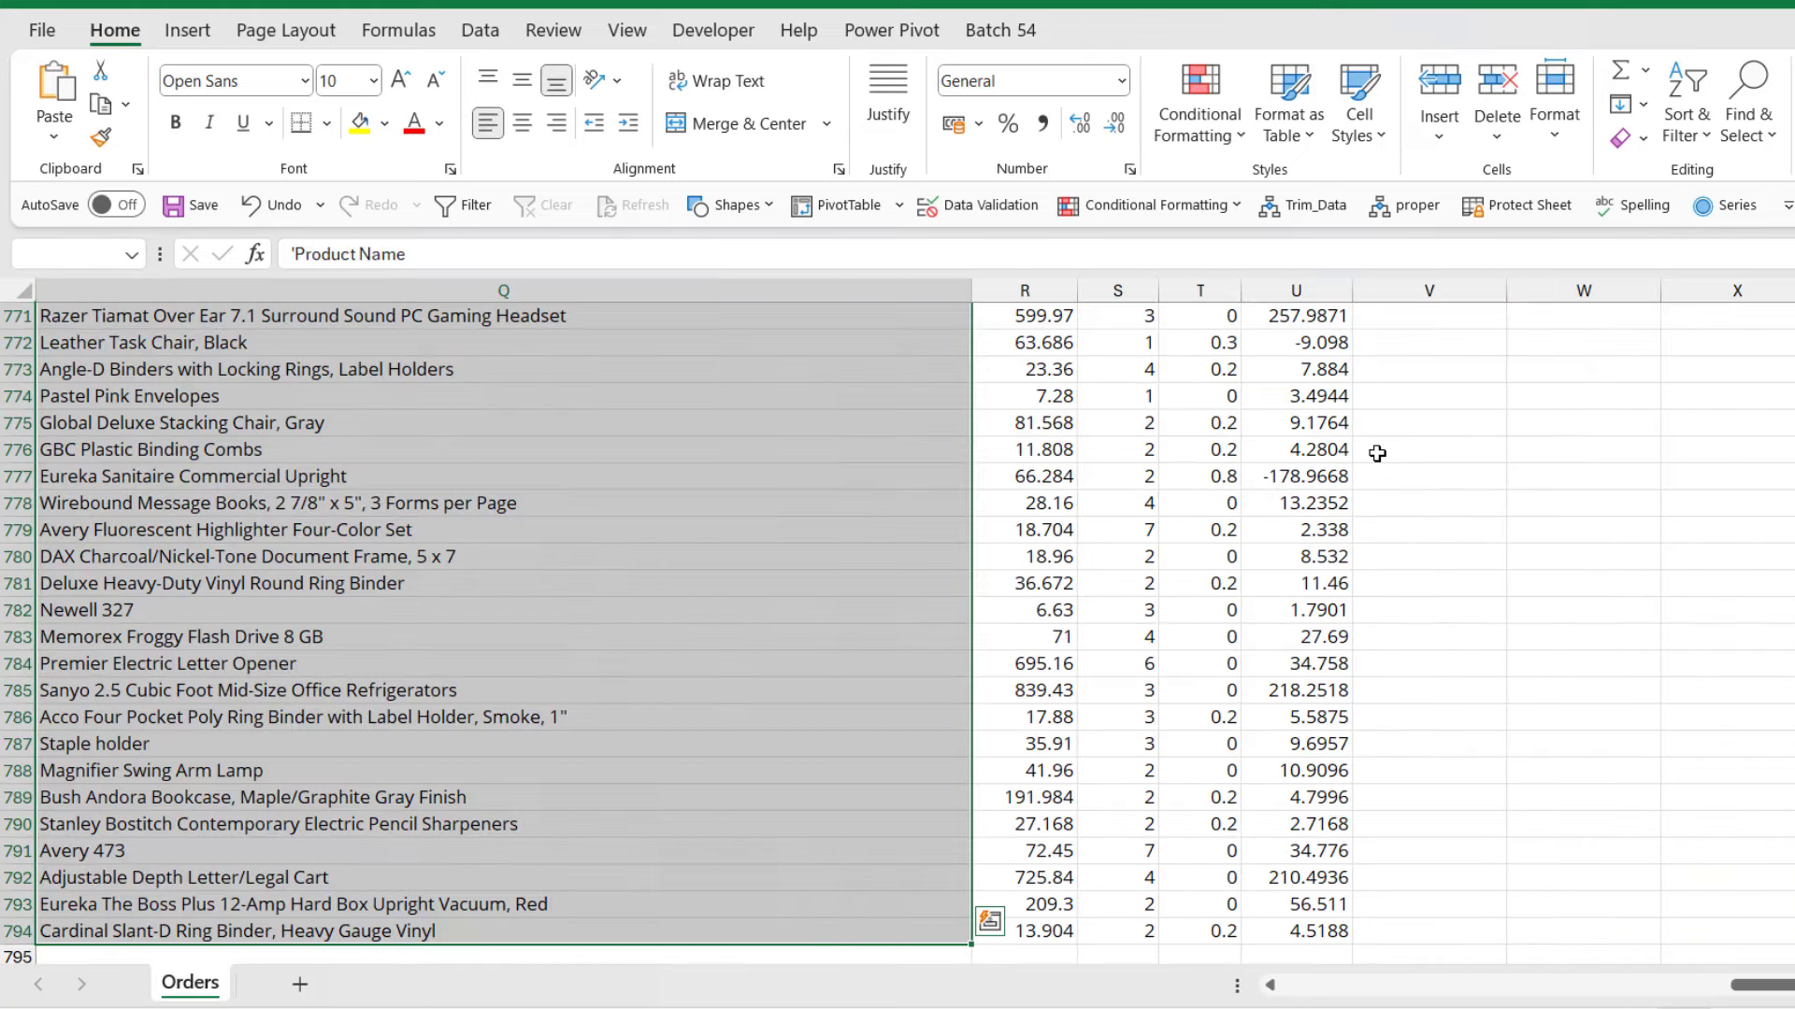
{"action": "key", "text": "ctrl+c"}
{"action": "key", "text": "ctrl+v"}
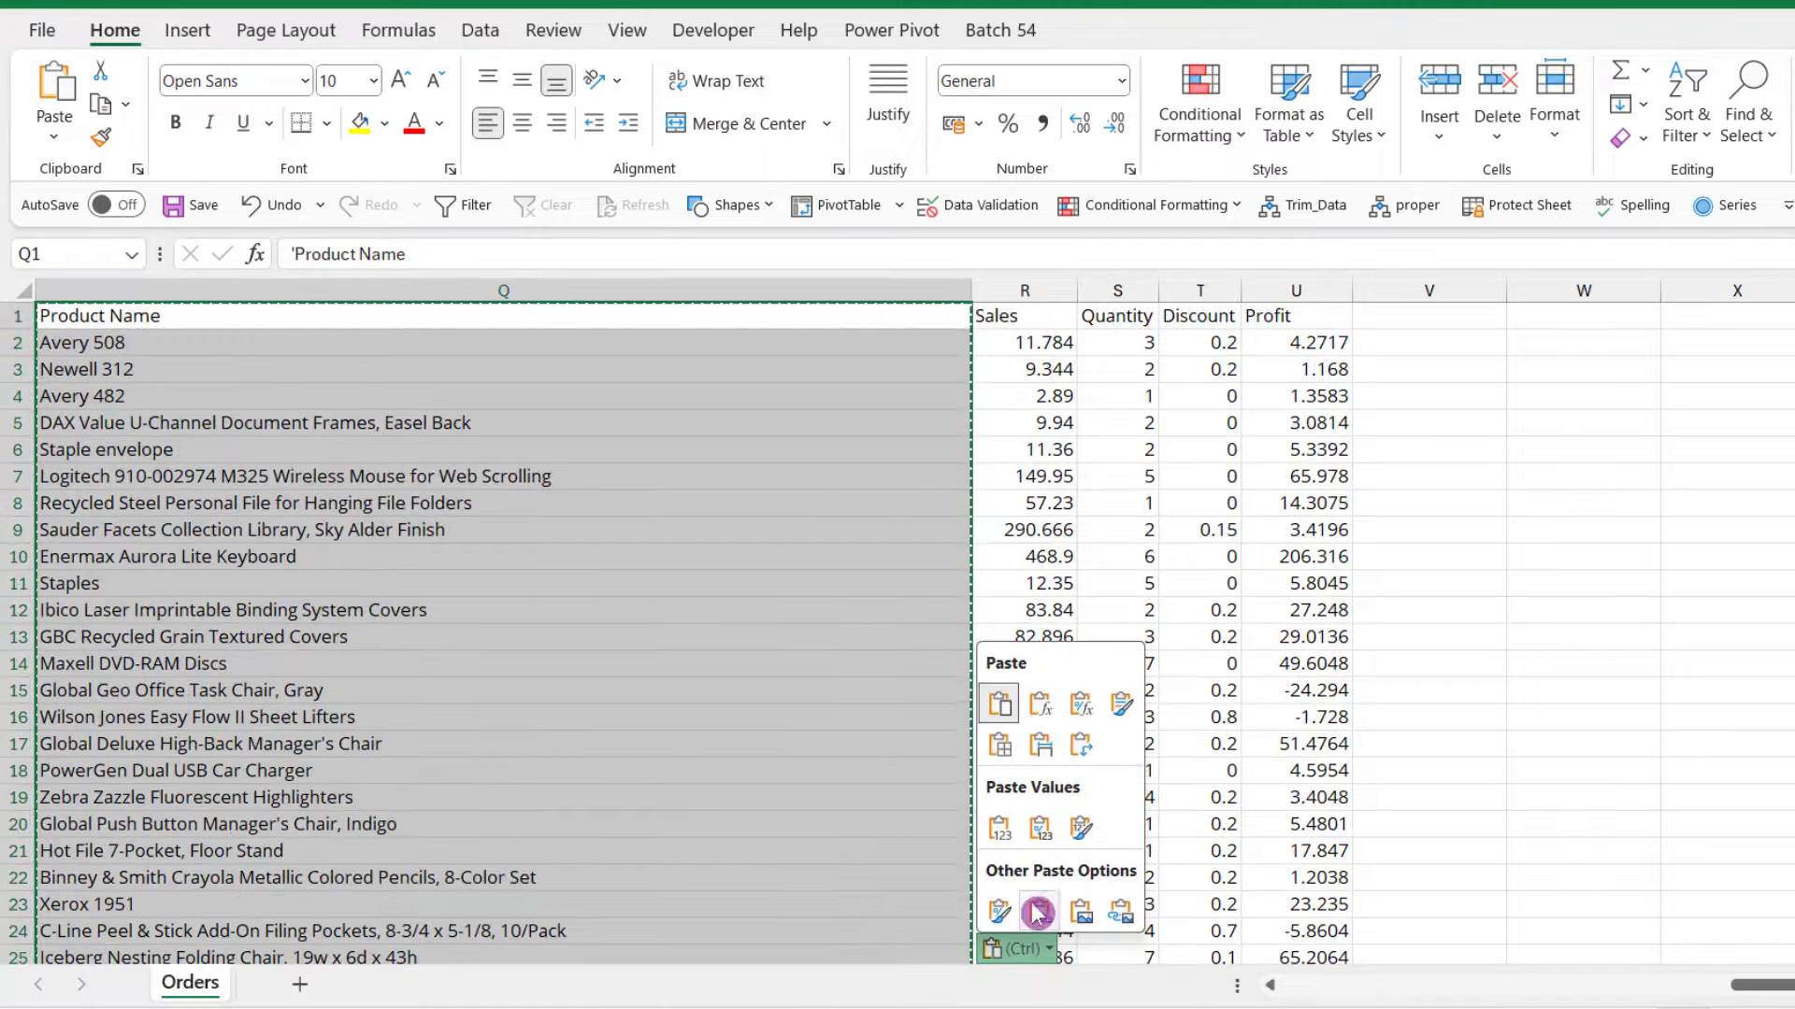
{"action": "left_click", "coordinate": [1005, 831]}
Delete the original untrimmed Product Name column P
{"action": "left_click_drag", "start_coordinate": [1769, 986], "coordinate": [1551, 988]}
{"action": "left_click", "coordinate": [1232, 288]}
{"action": "right_click", "coordinate": [1231, 288]}
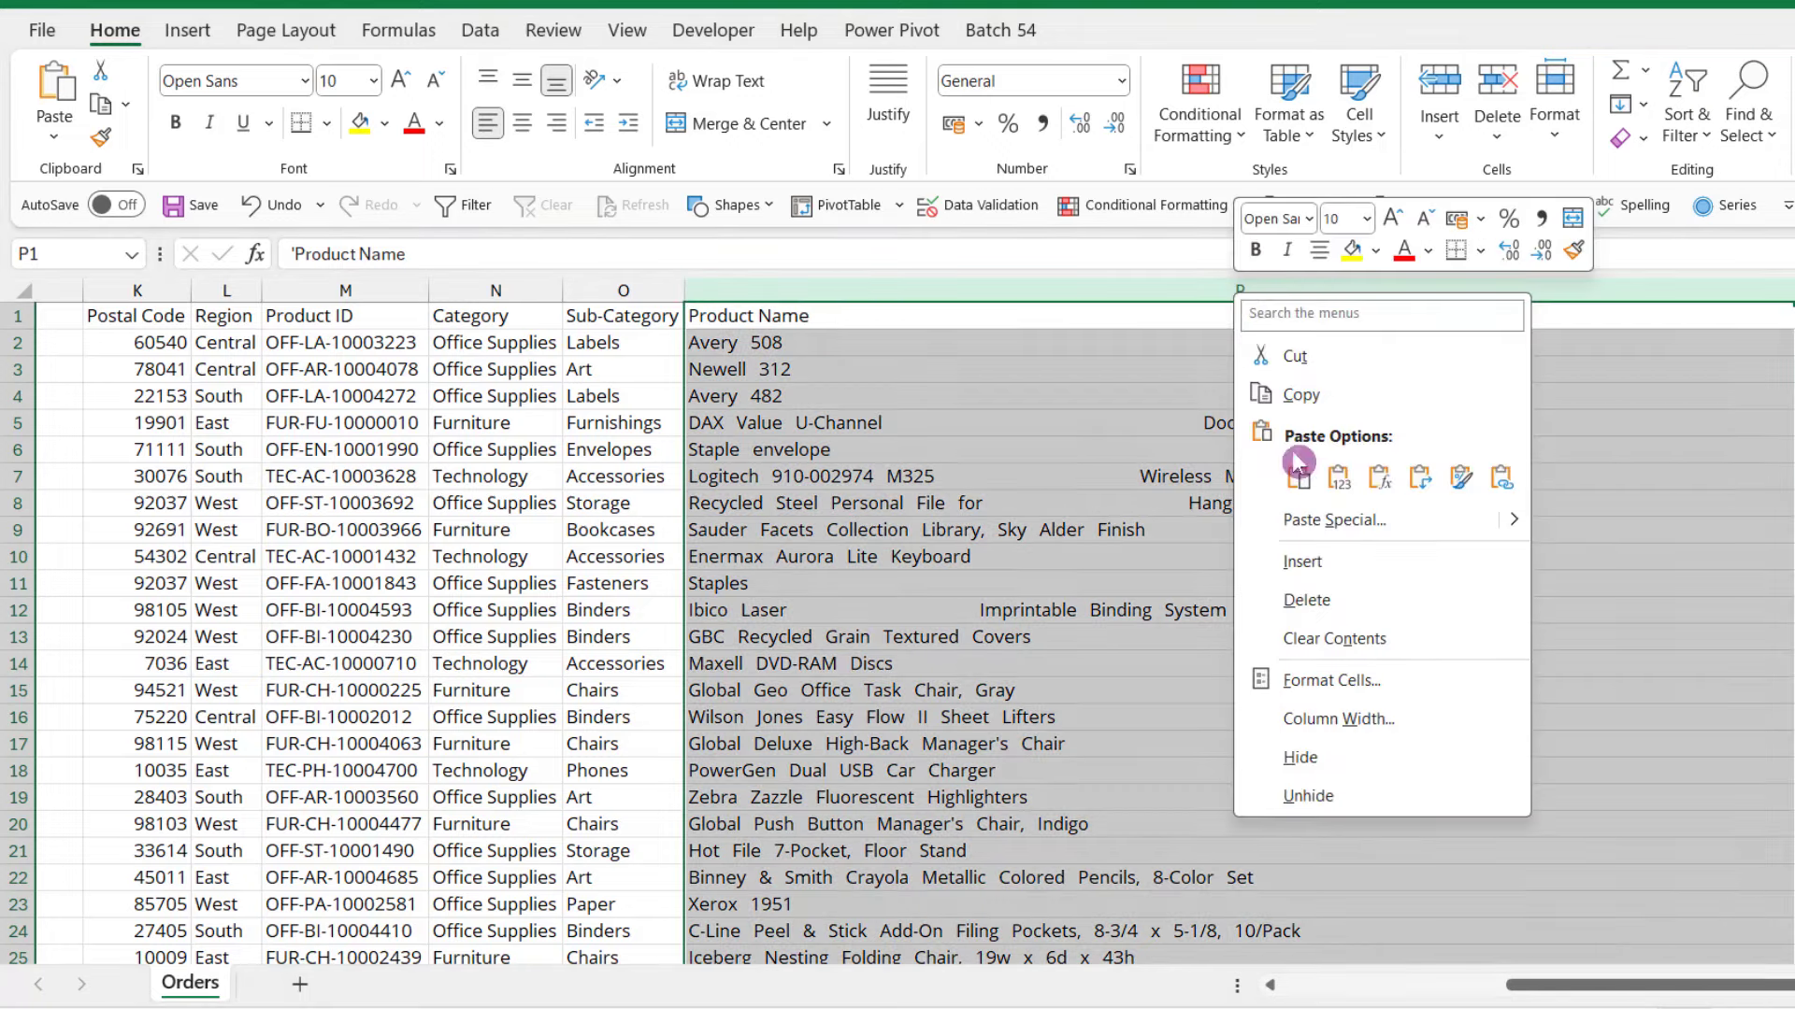
{"action": "left_click", "coordinate": [1395, 605]}
{"action": "left_click", "coordinate": [1398, 609]}
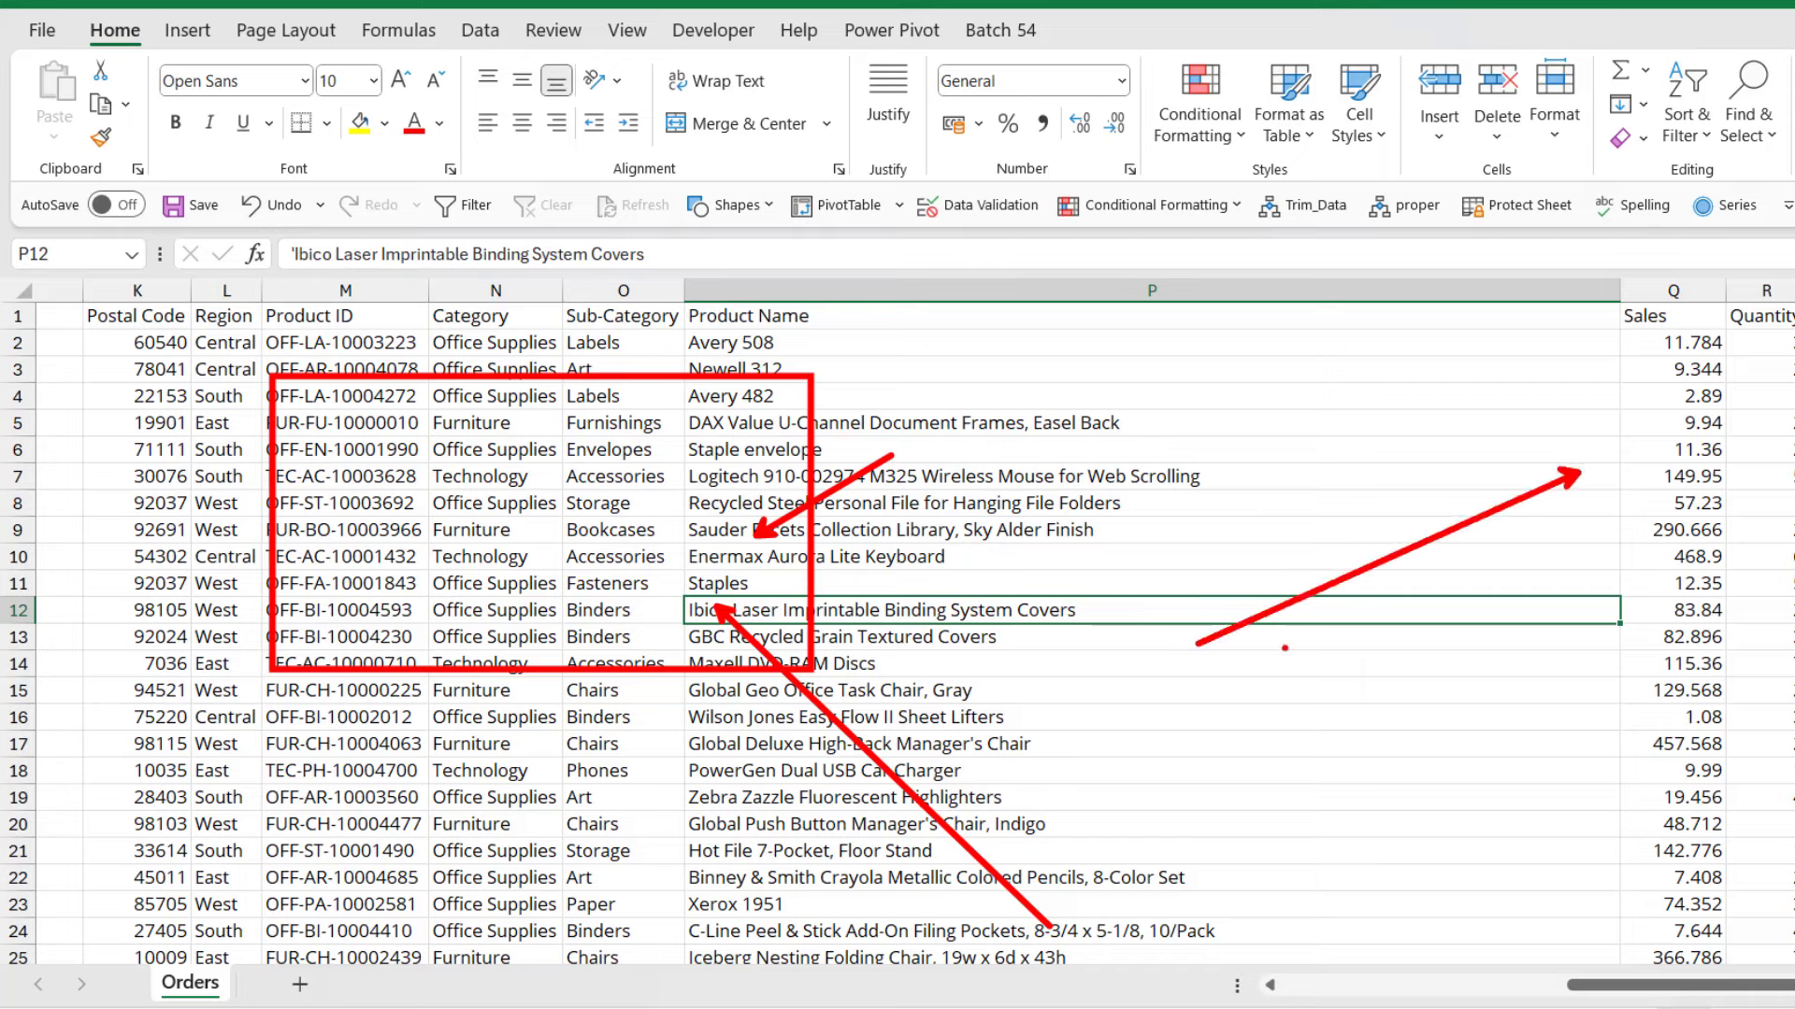
Undo all the Product Name and Customer Name edits back to the original Orders data
{"action": "key", "text": "Escape"}
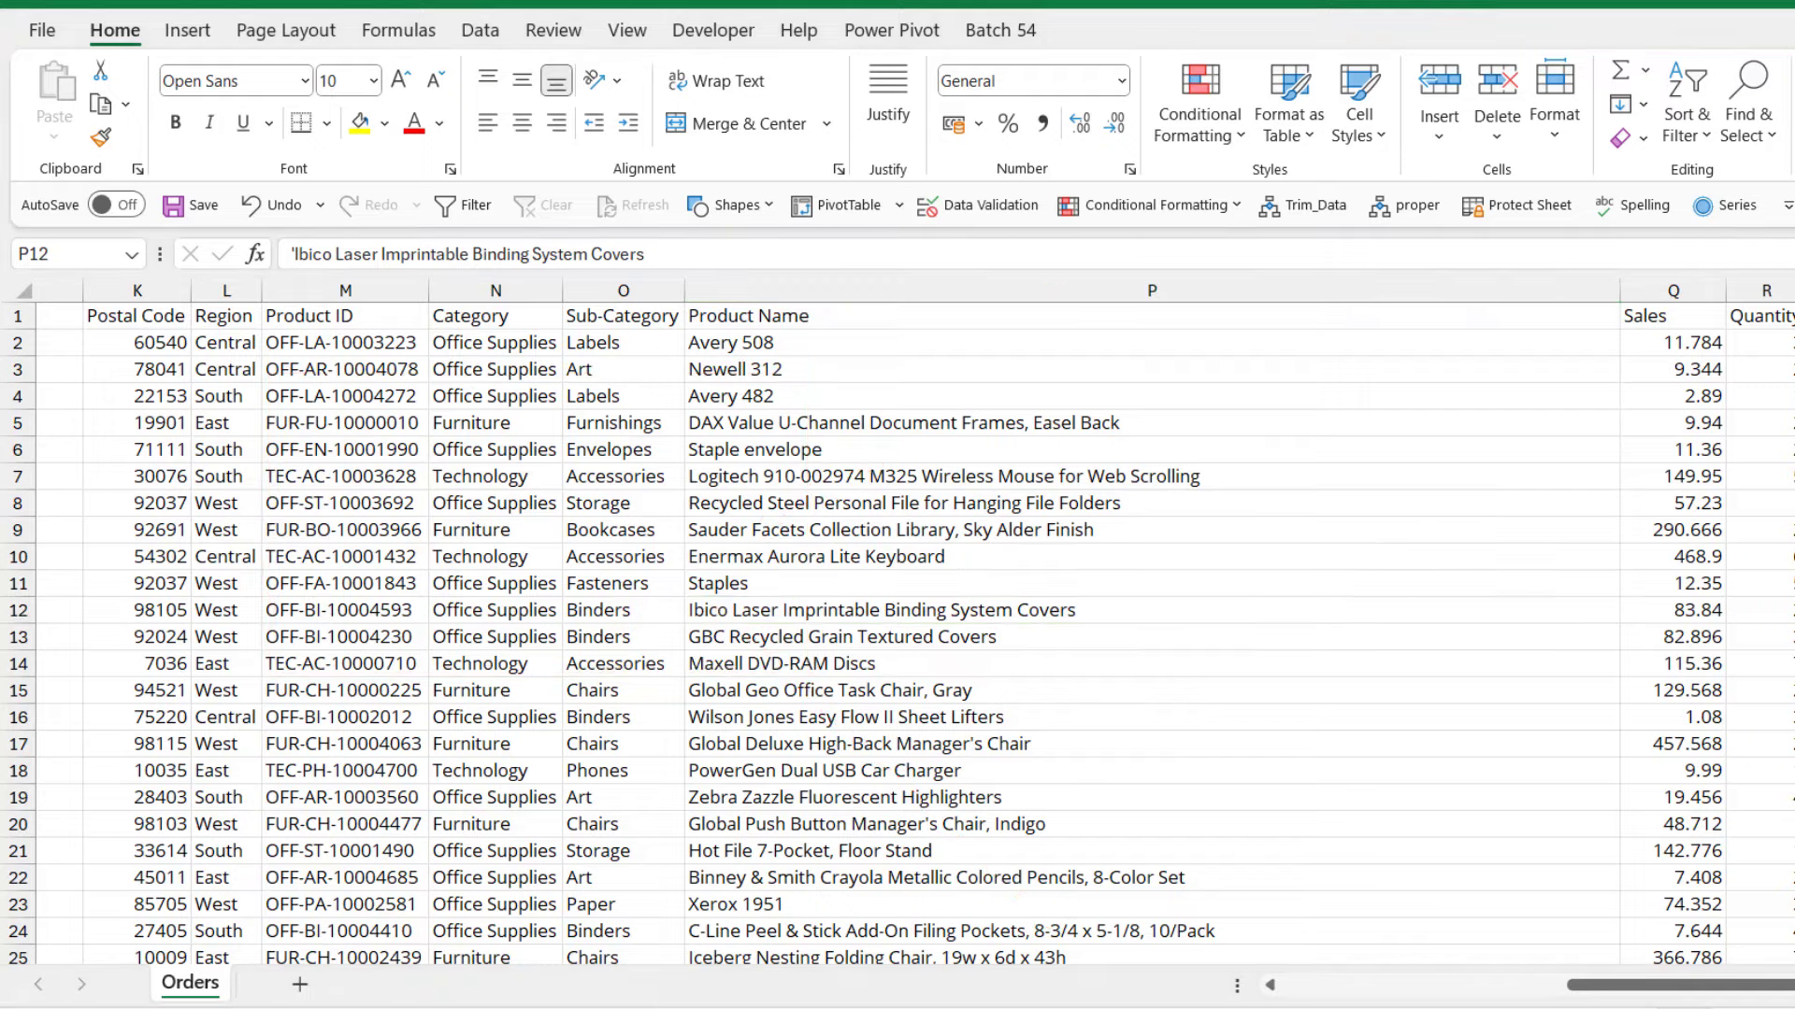
{"action": "left_click_drag", "start_coordinate": [1769, 987], "coordinate": [1313, 977]}
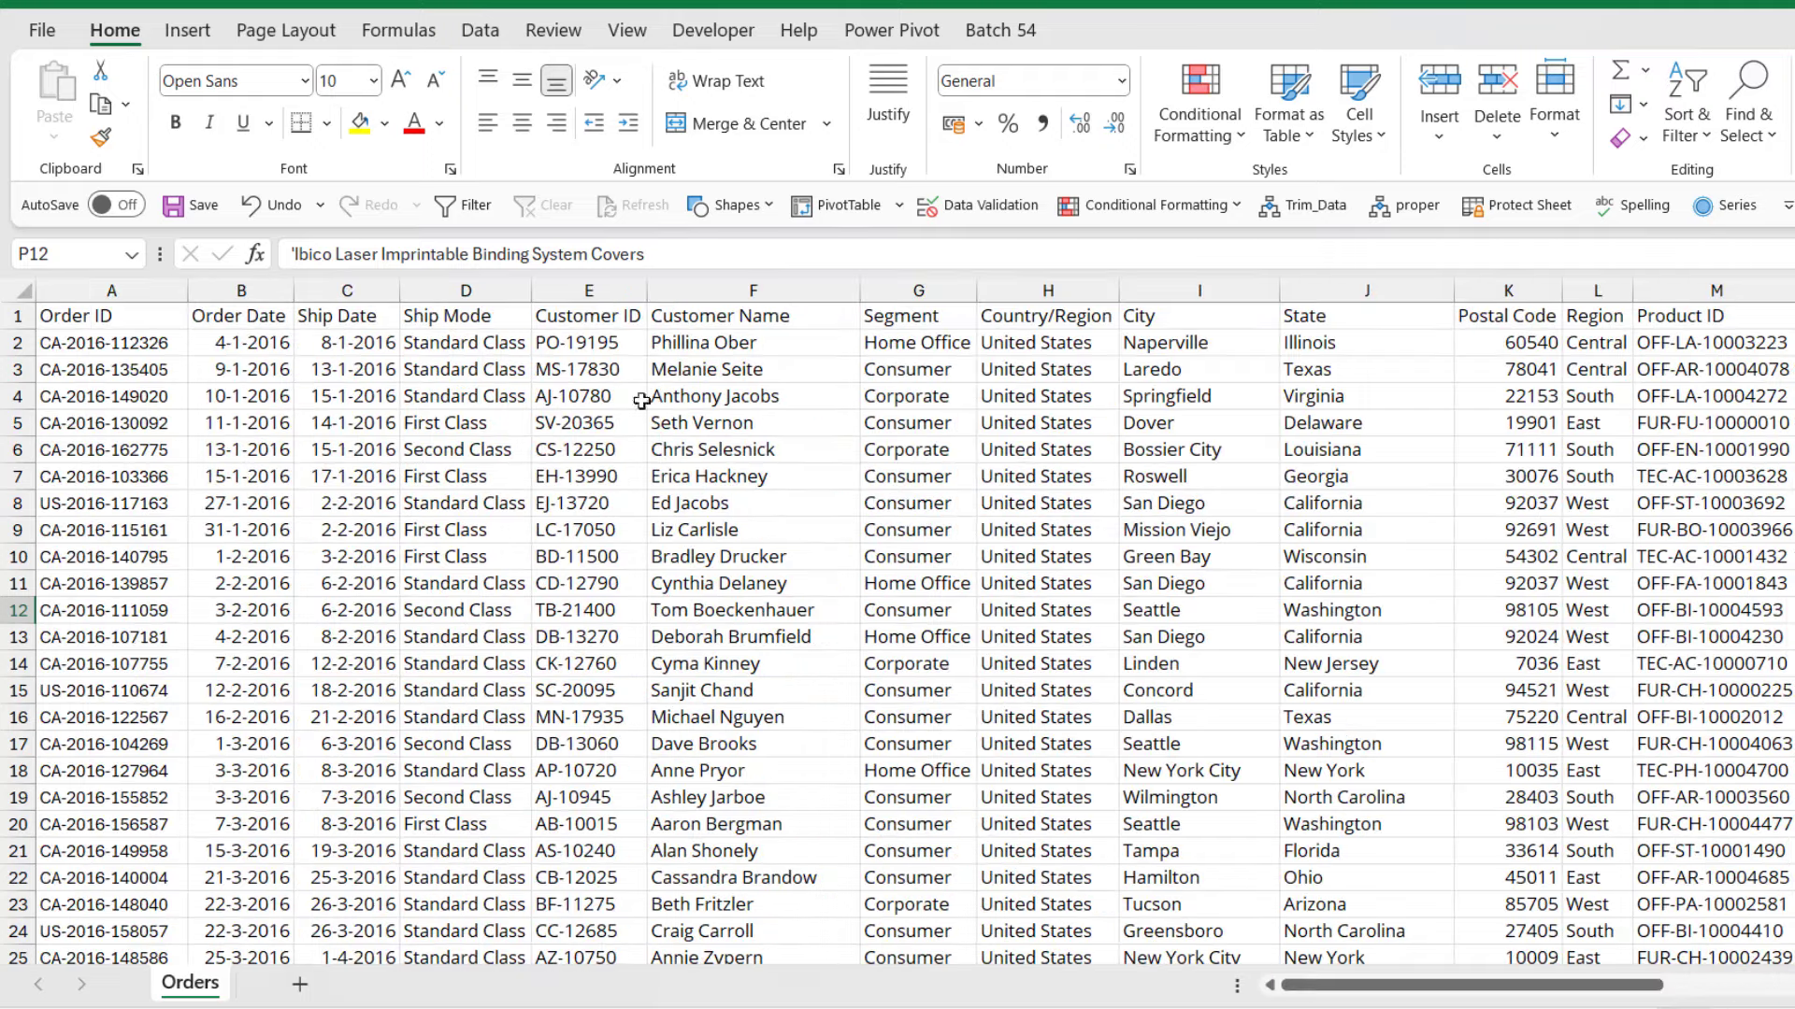
{"action": "left_click", "coordinate": [258, 207]}
{"action": "left_click", "coordinate": [258, 208]}
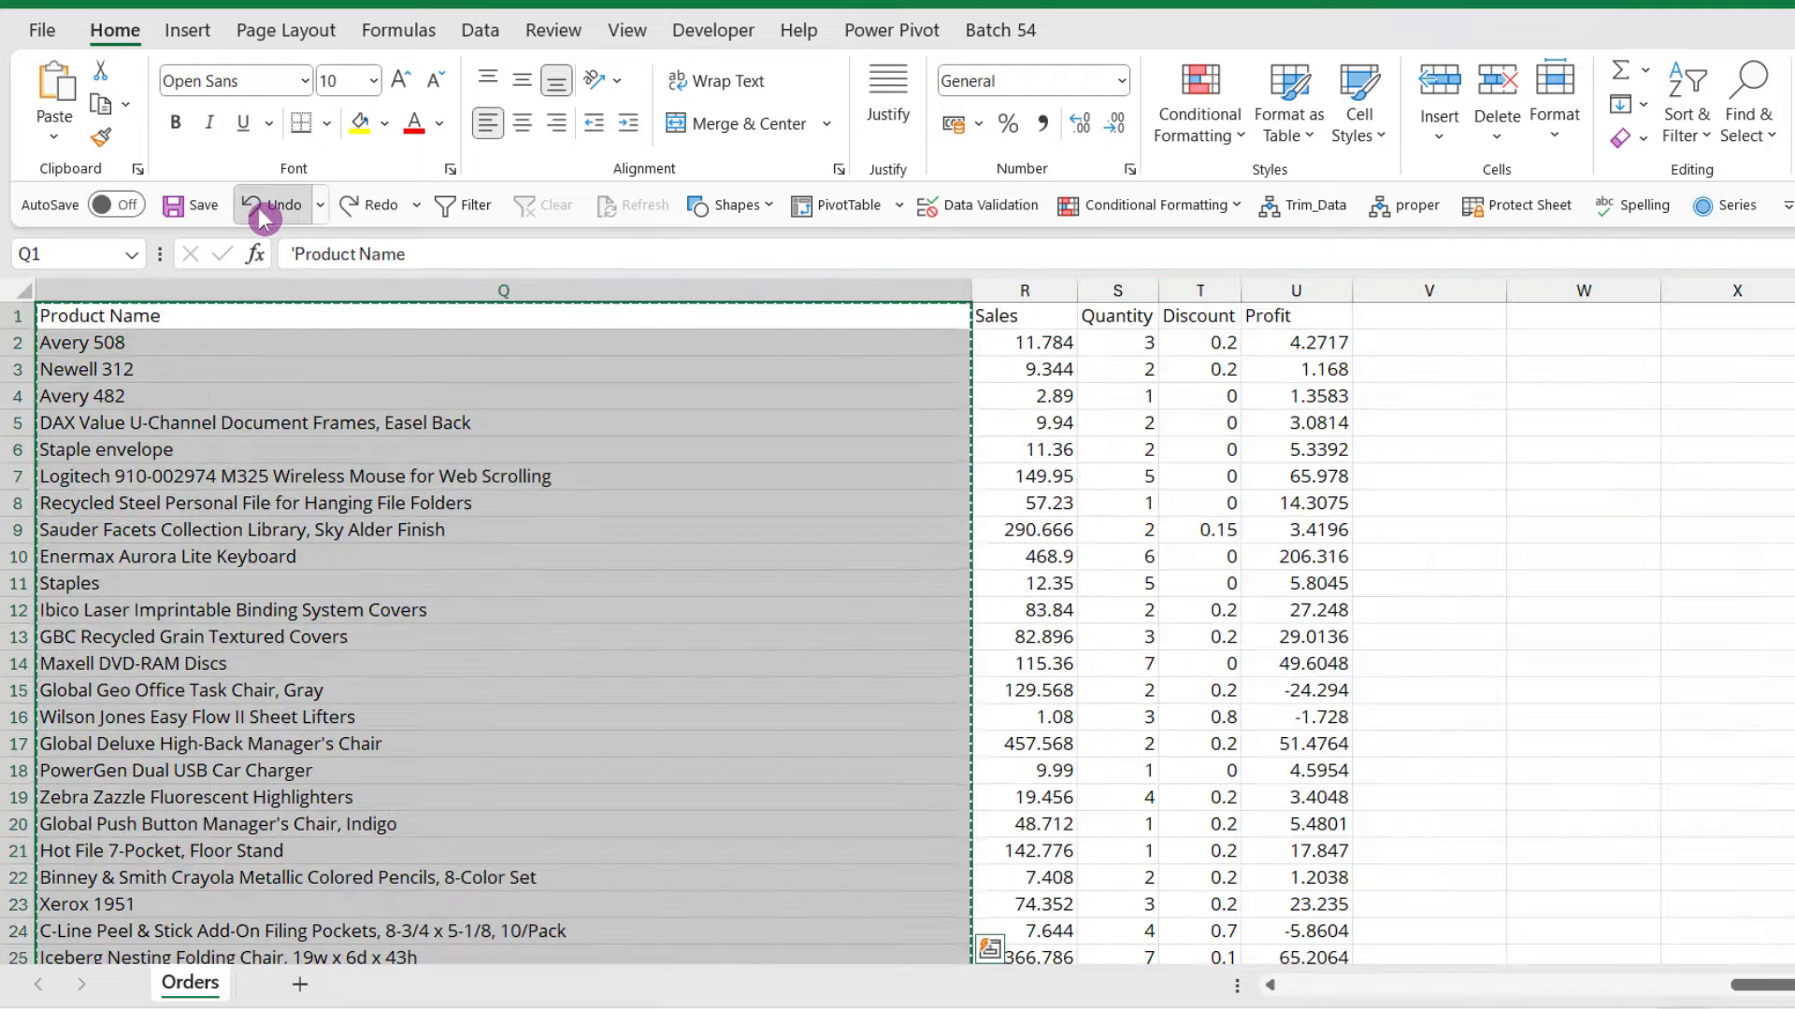
{"action": "left_click", "coordinate": [258, 208]}
{"action": "left_click", "coordinate": [258, 208]}
{"action": "left_click", "coordinate": [258, 207]}
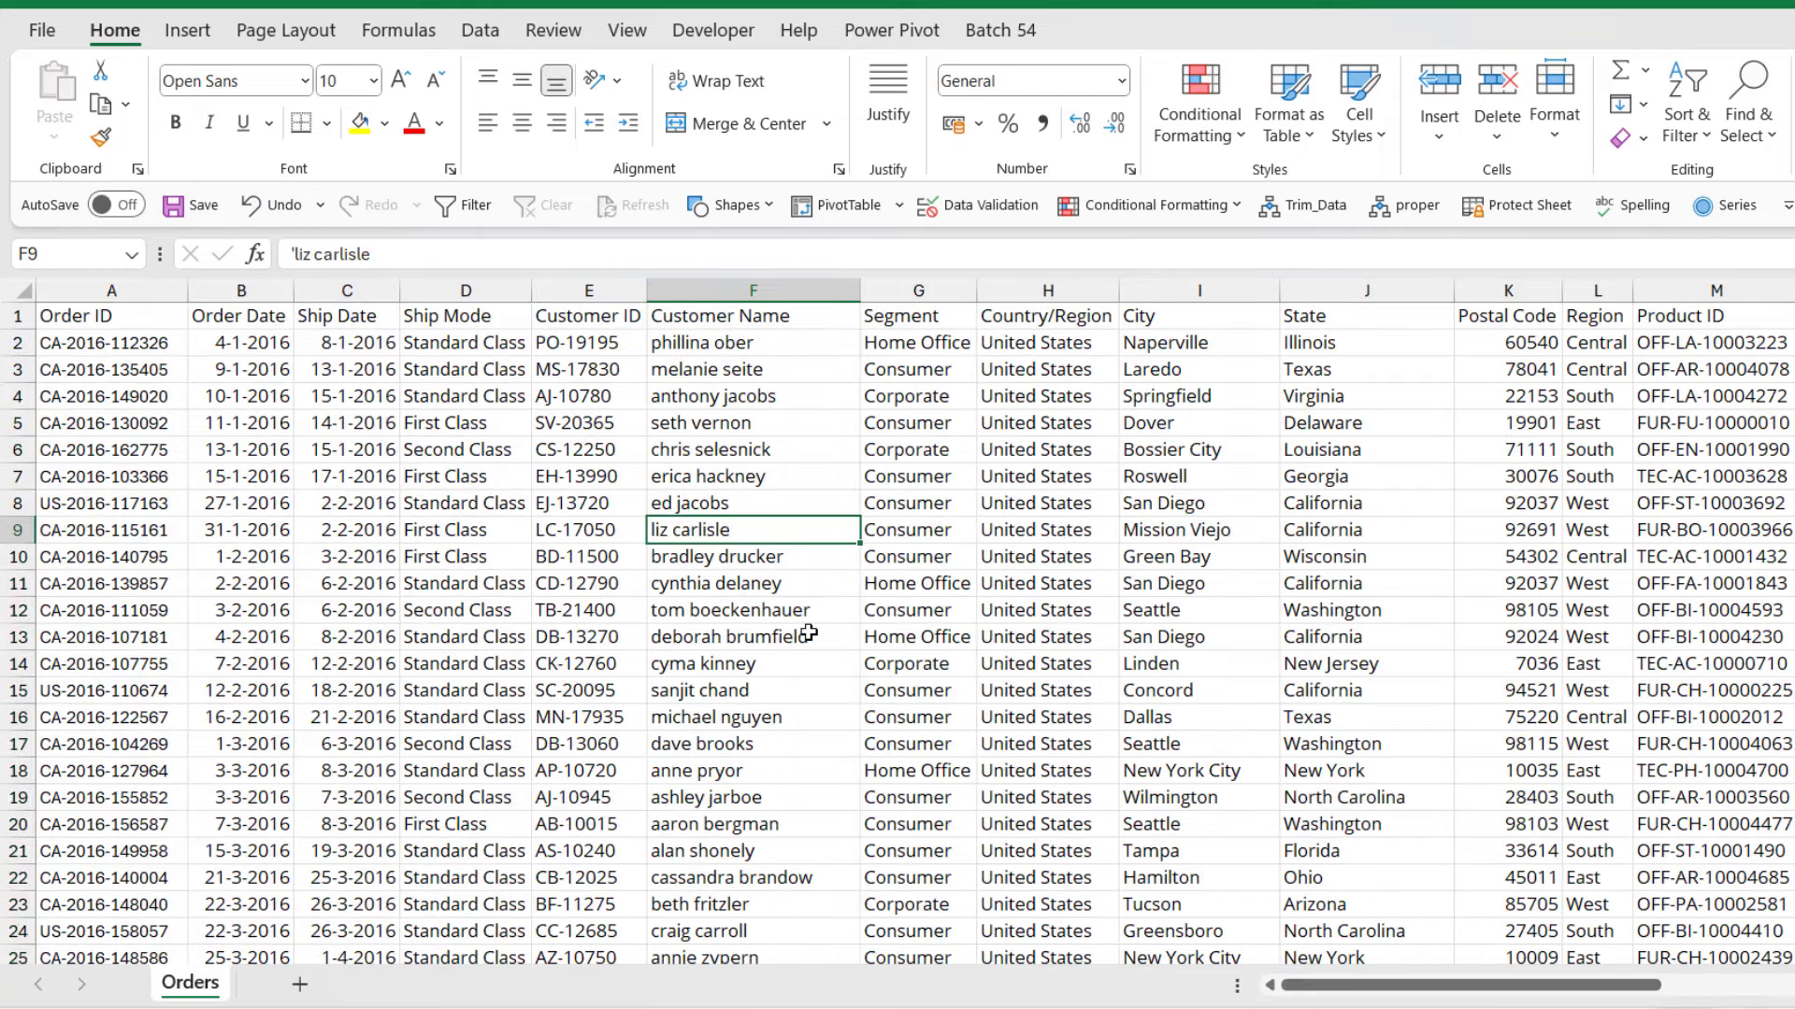
Convert the Orders range $A$1:$T$794 into a table with headers and load it into Power Query
{"action": "left_click", "coordinate": [634, 397]}
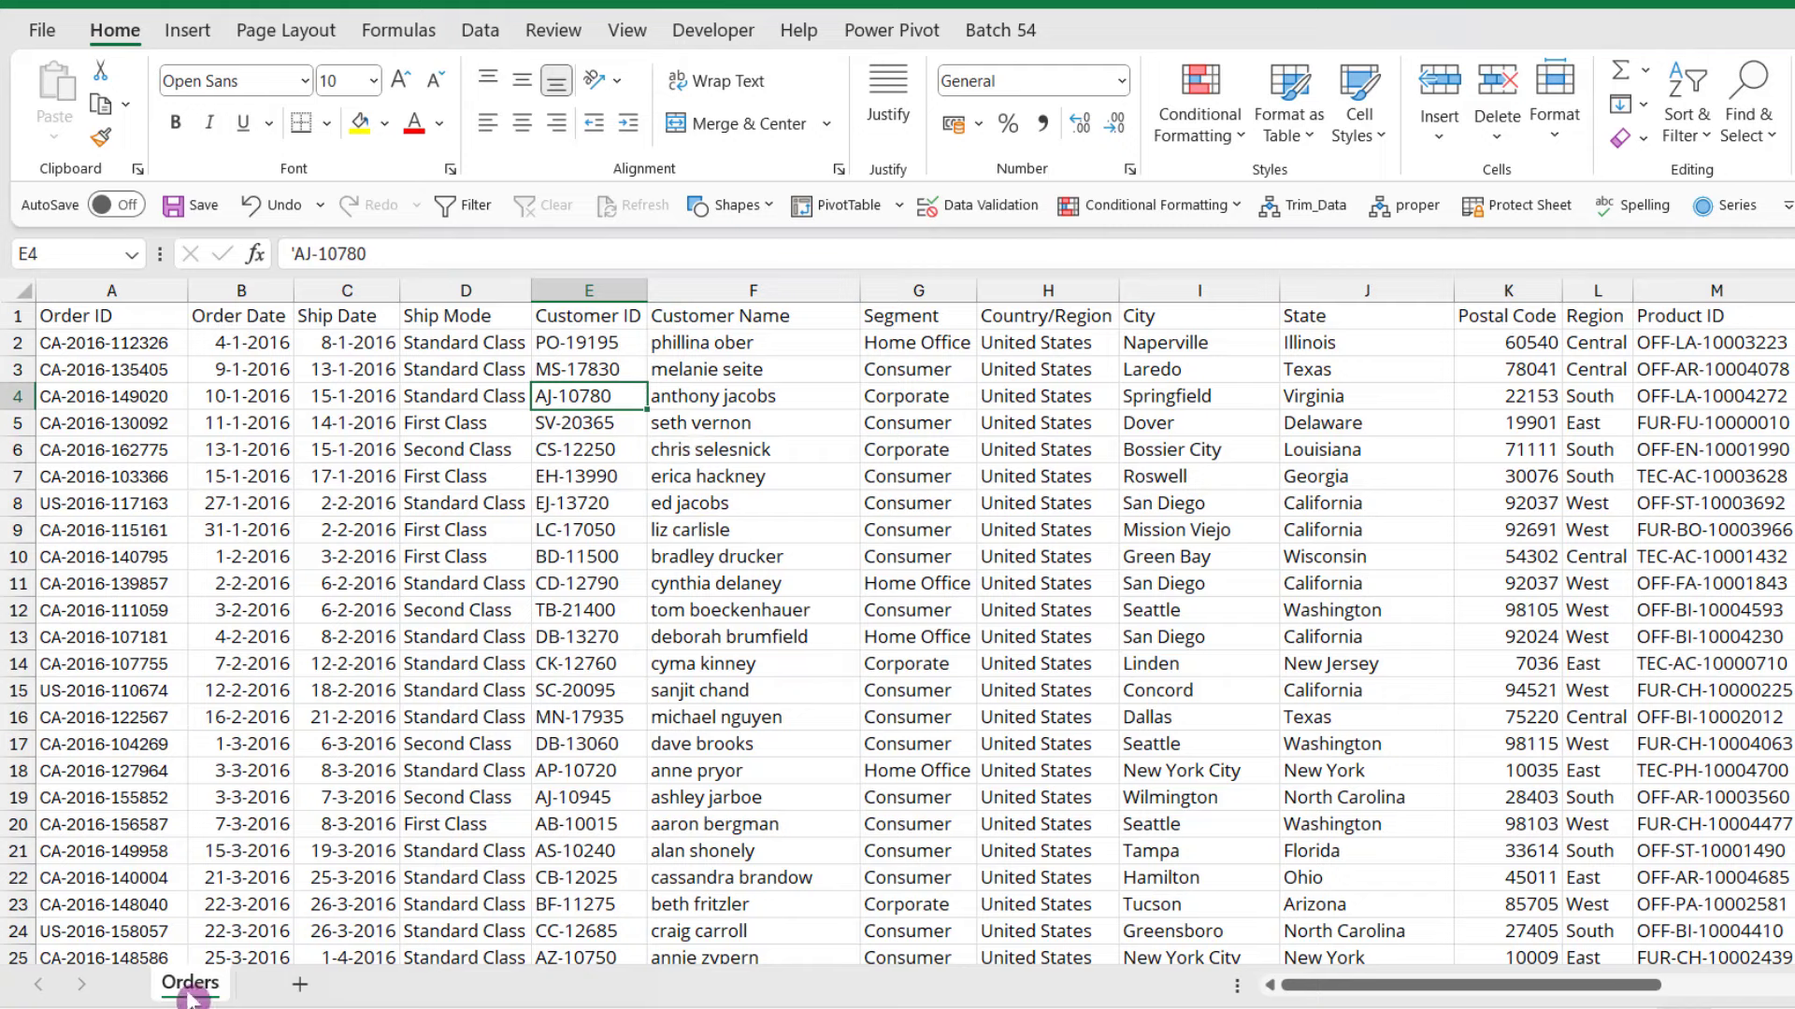
{"action": "left_click", "coordinate": [479, 33]}
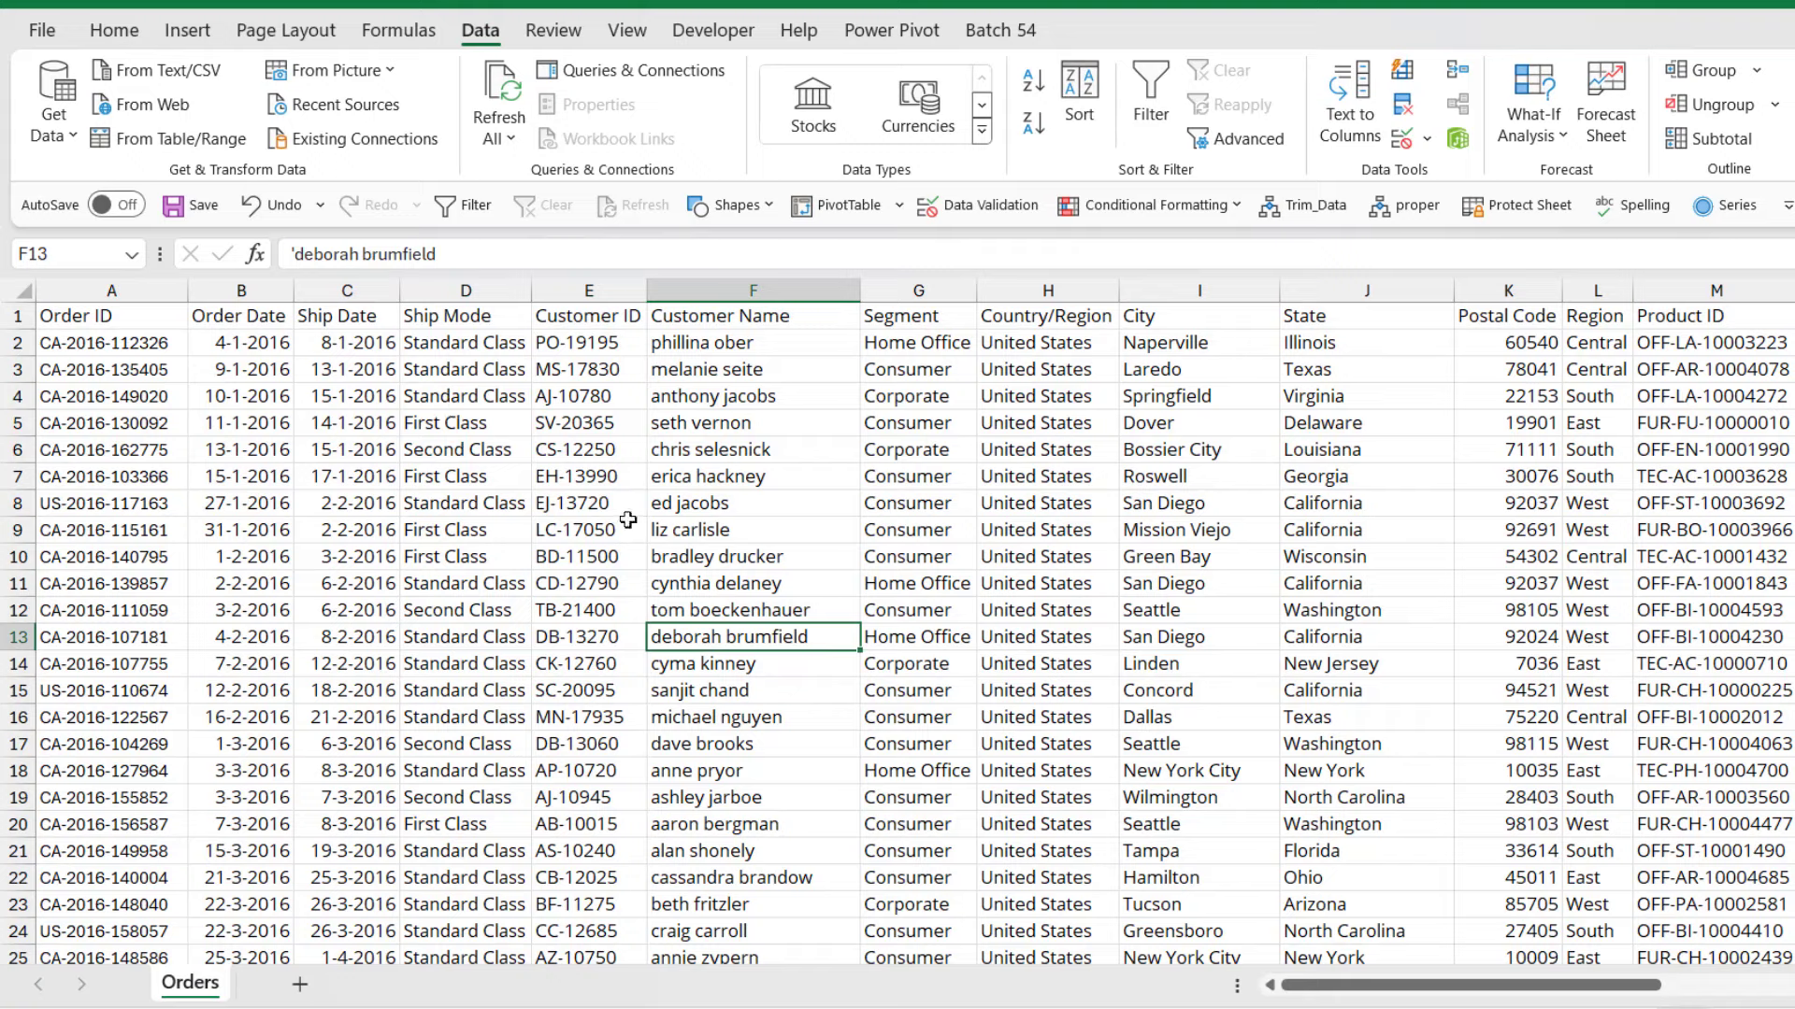
{"action": "key", "text": "ctrl+a"}
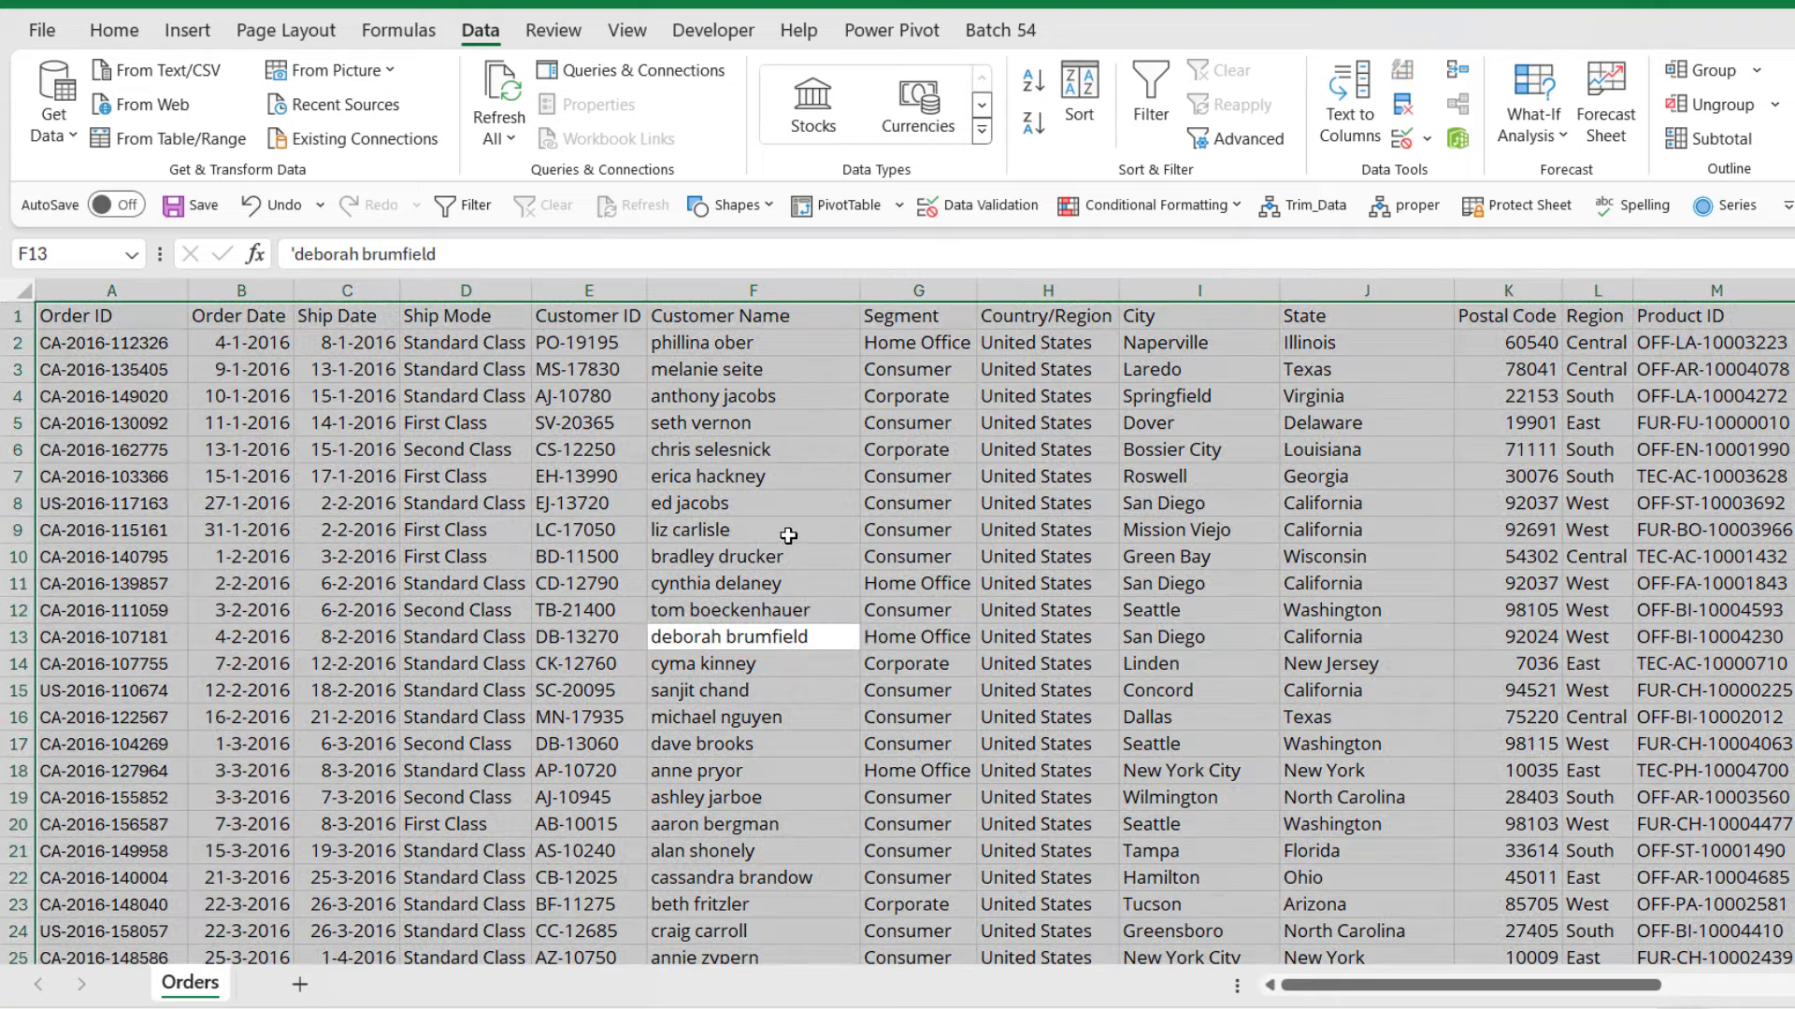
{"action": "key", "text": "ctrl+q"}
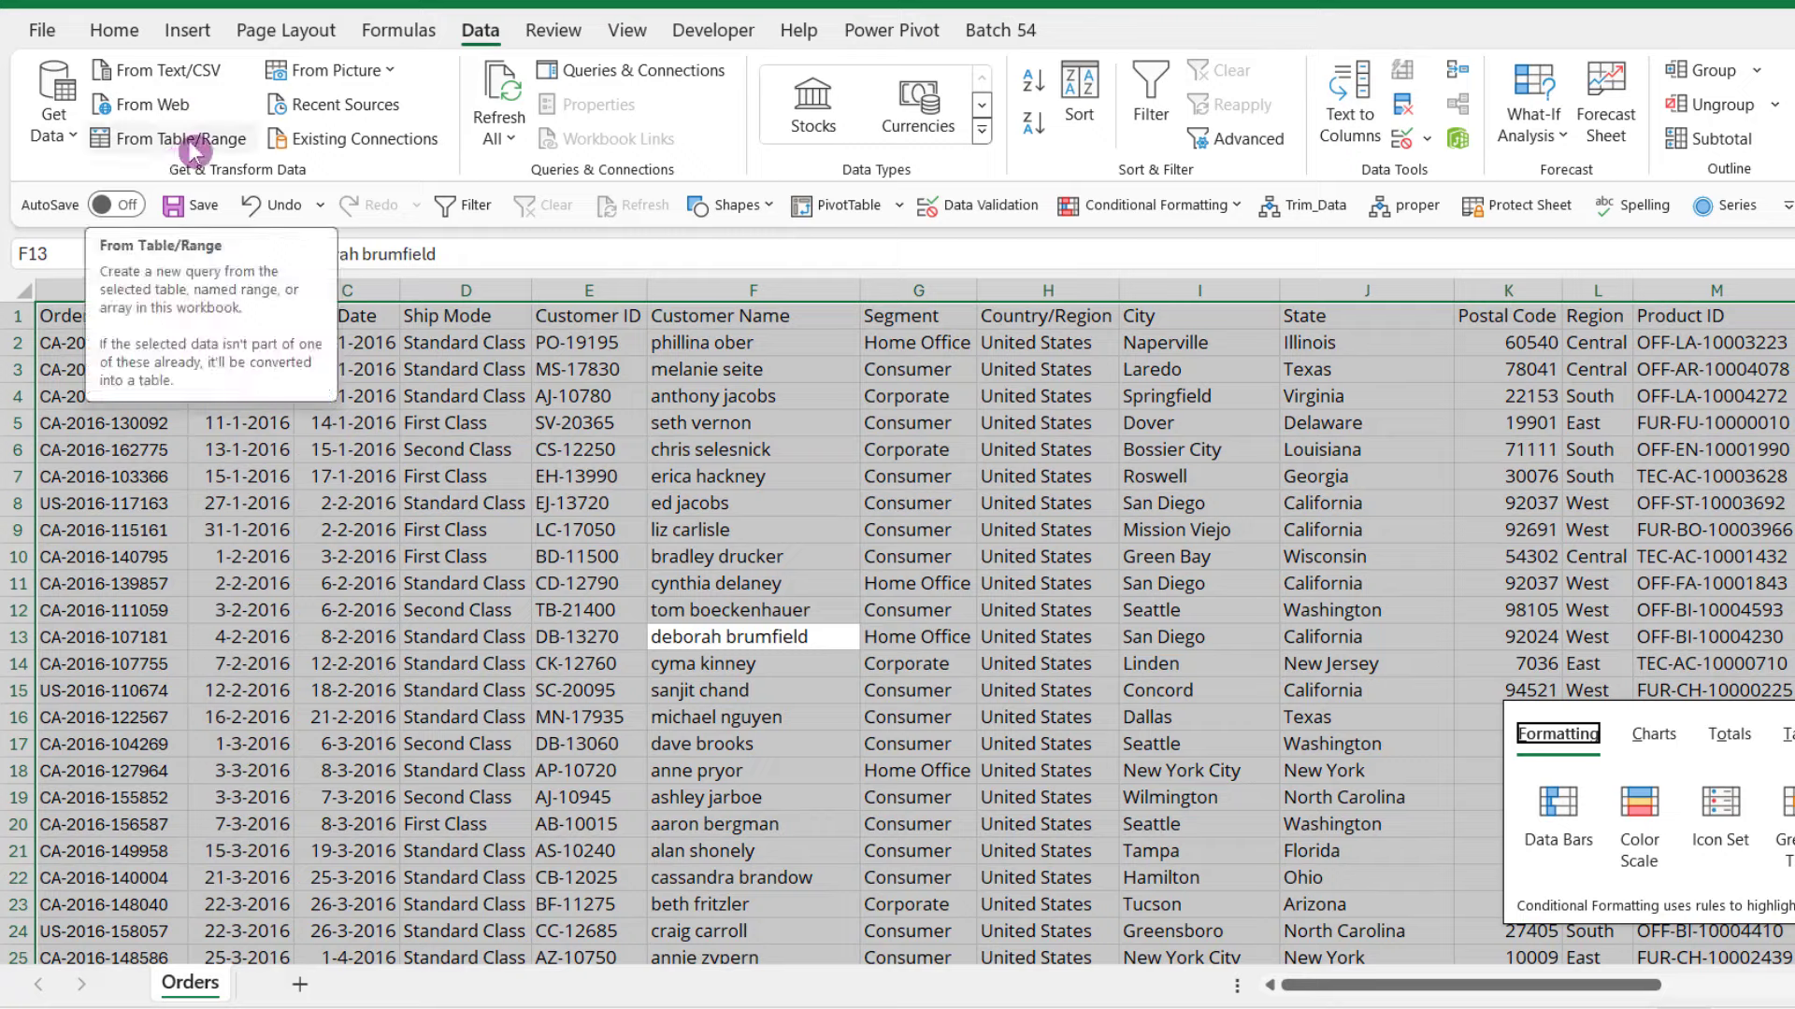
{"action": "left_click", "coordinate": [194, 140]}
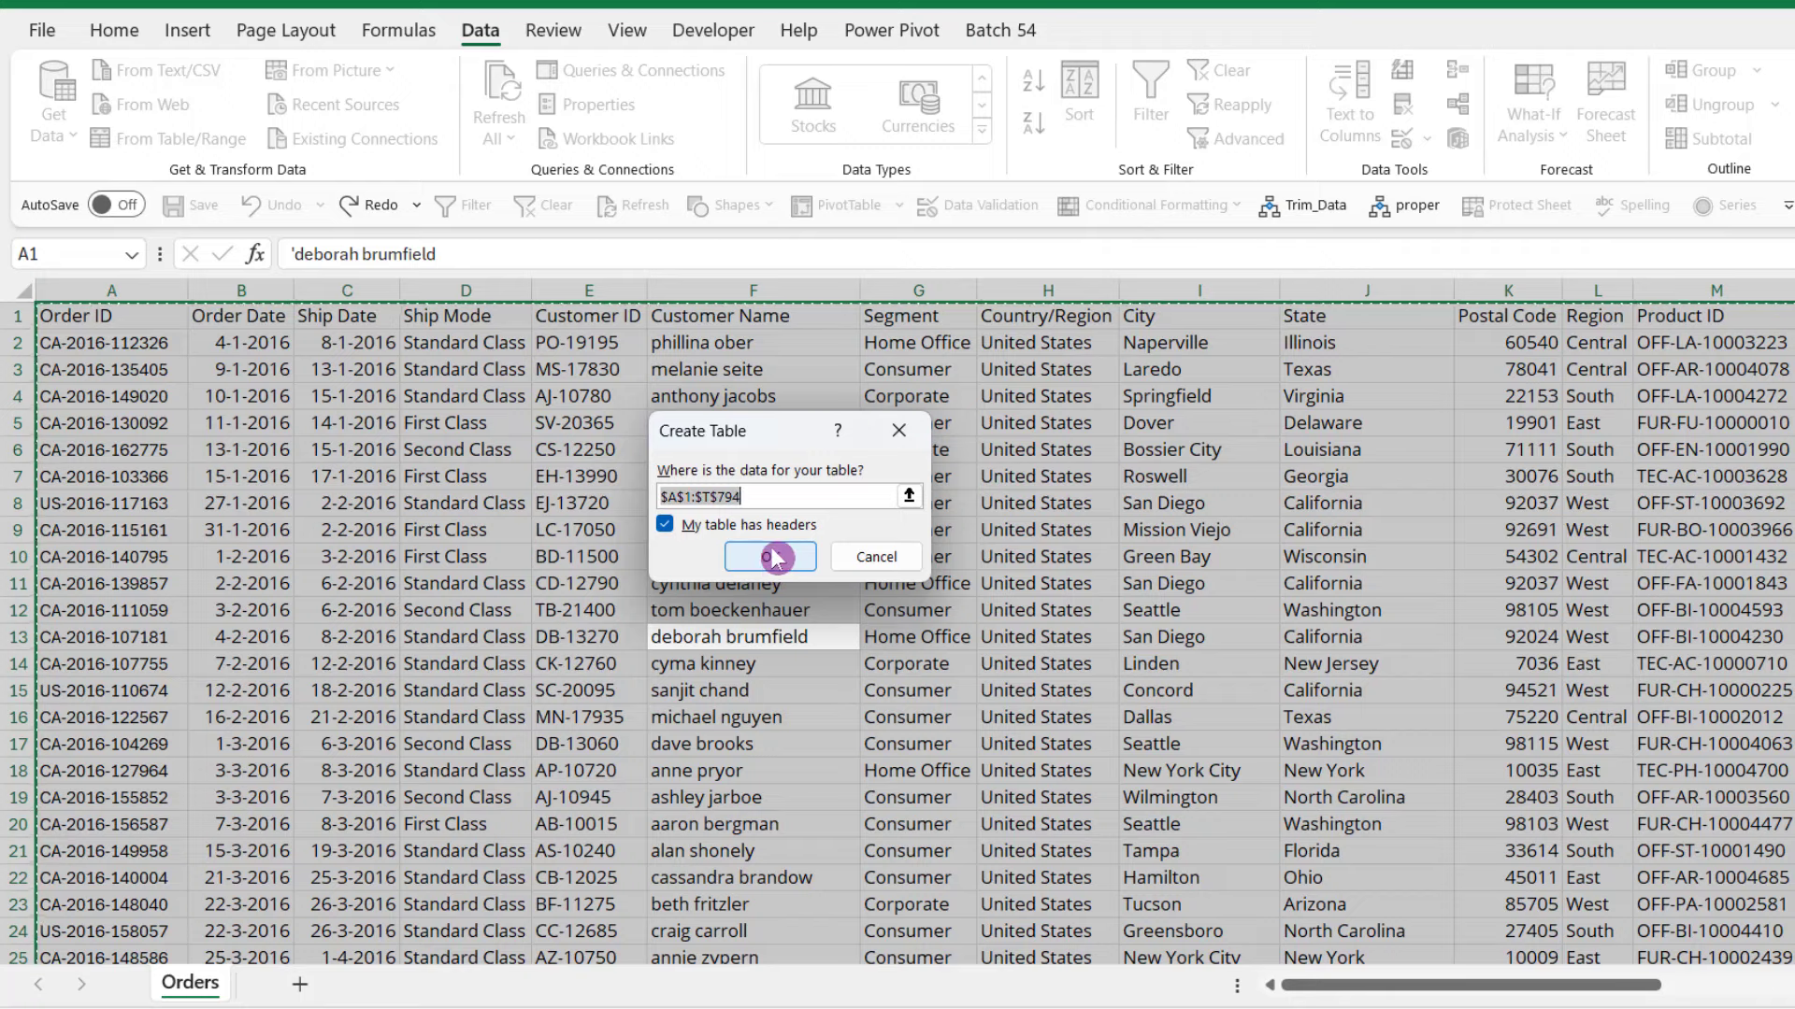
{"action": "left_click", "coordinate": [759, 567]}
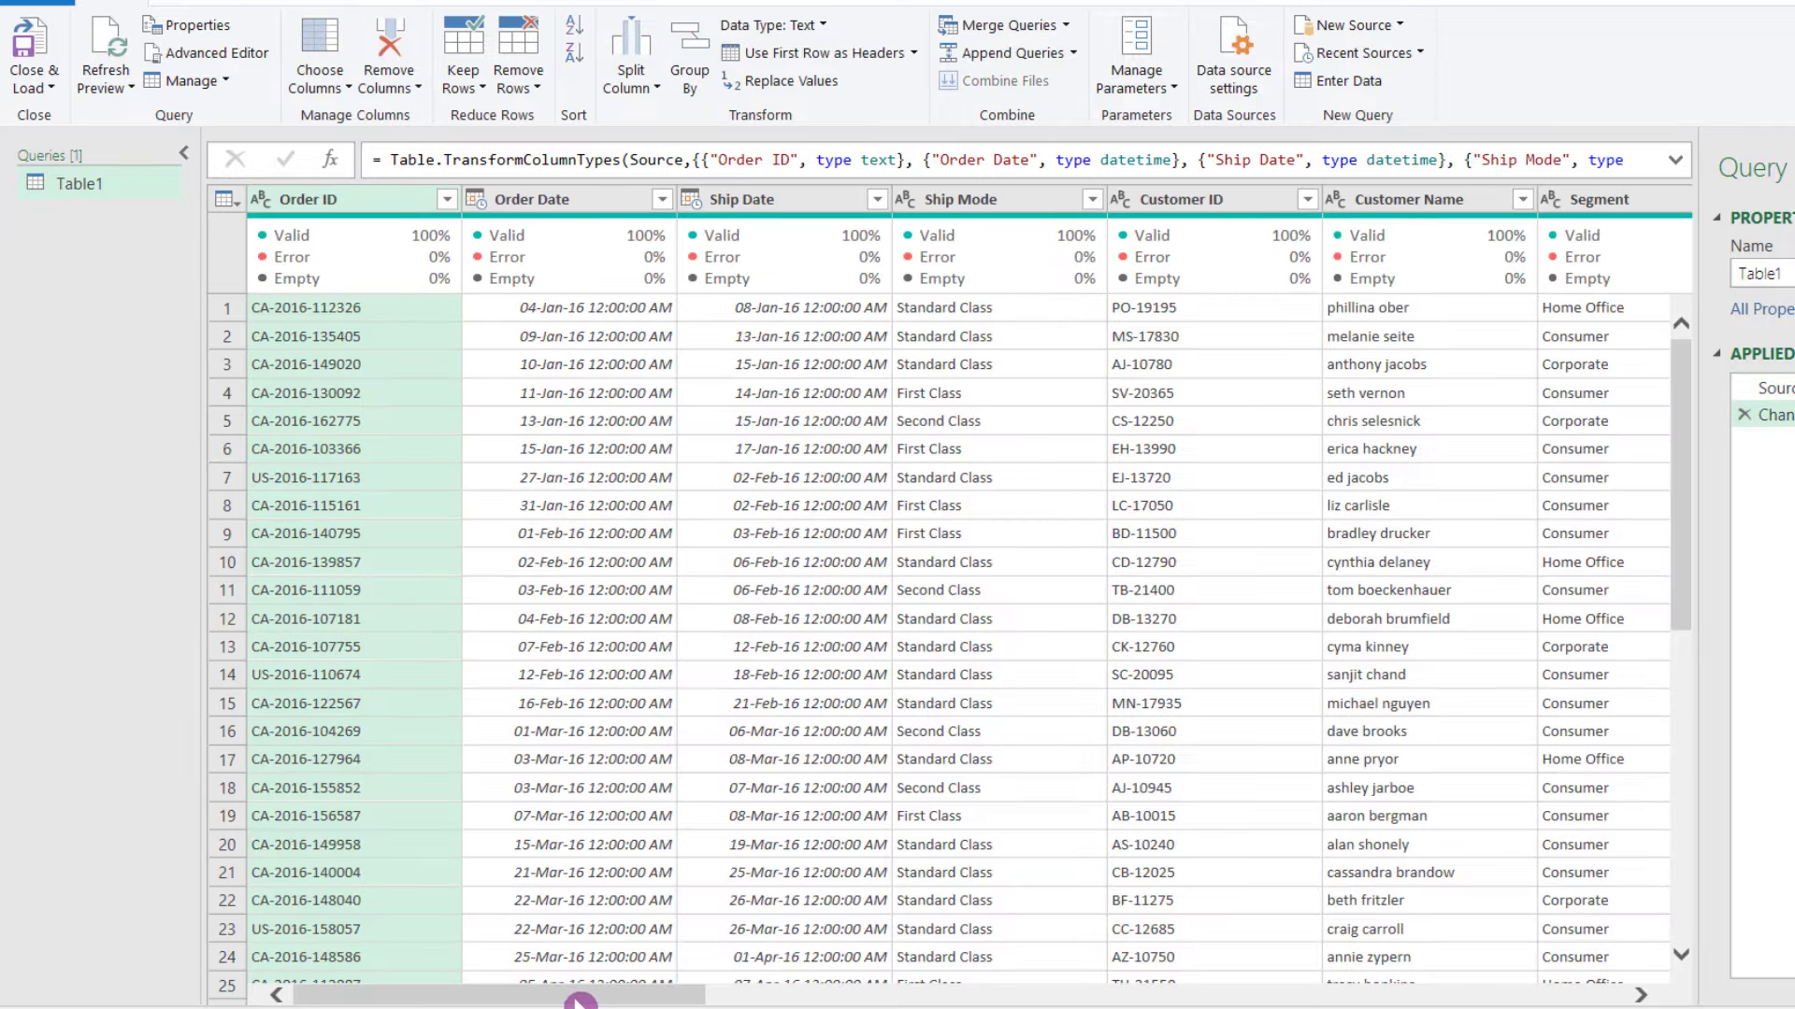
Apply the Capitalize Each Word format to the Customer Name column of the query
{"action": "left_click_drag", "start_coordinate": [592, 998], "coordinate": [725, 999]}
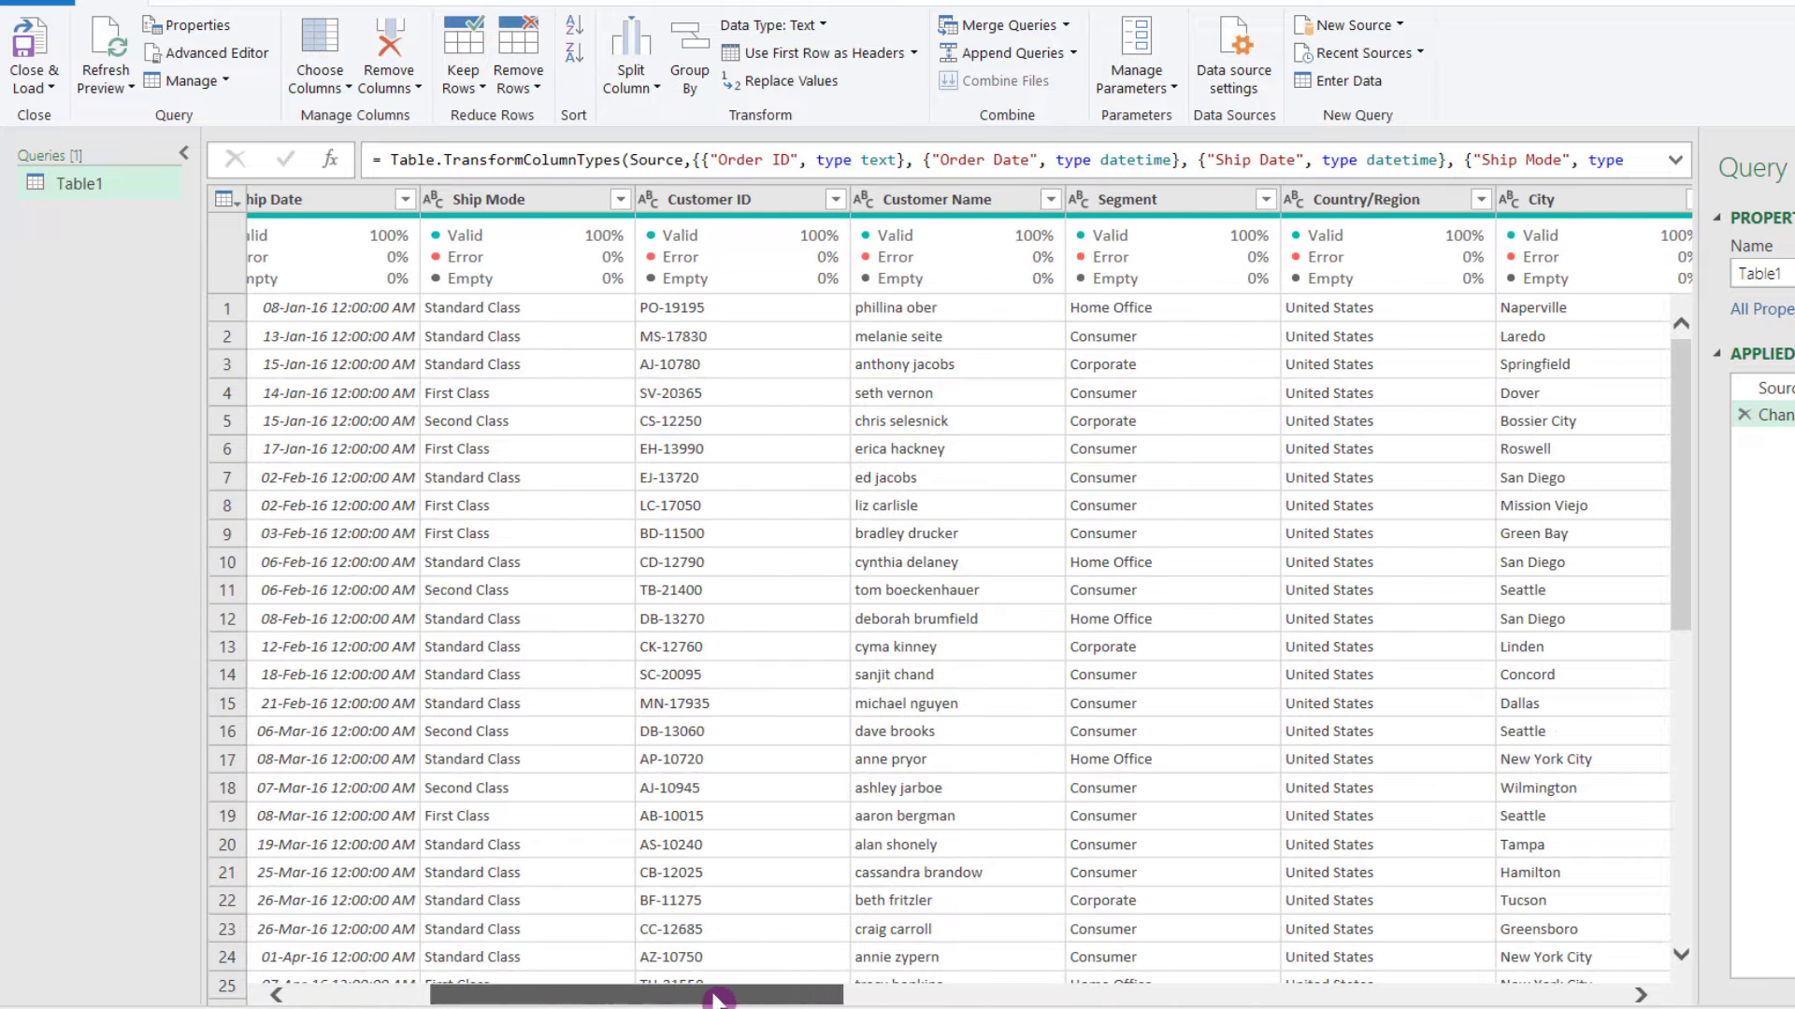
{"action": "left_click", "coordinate": [975, 203]}
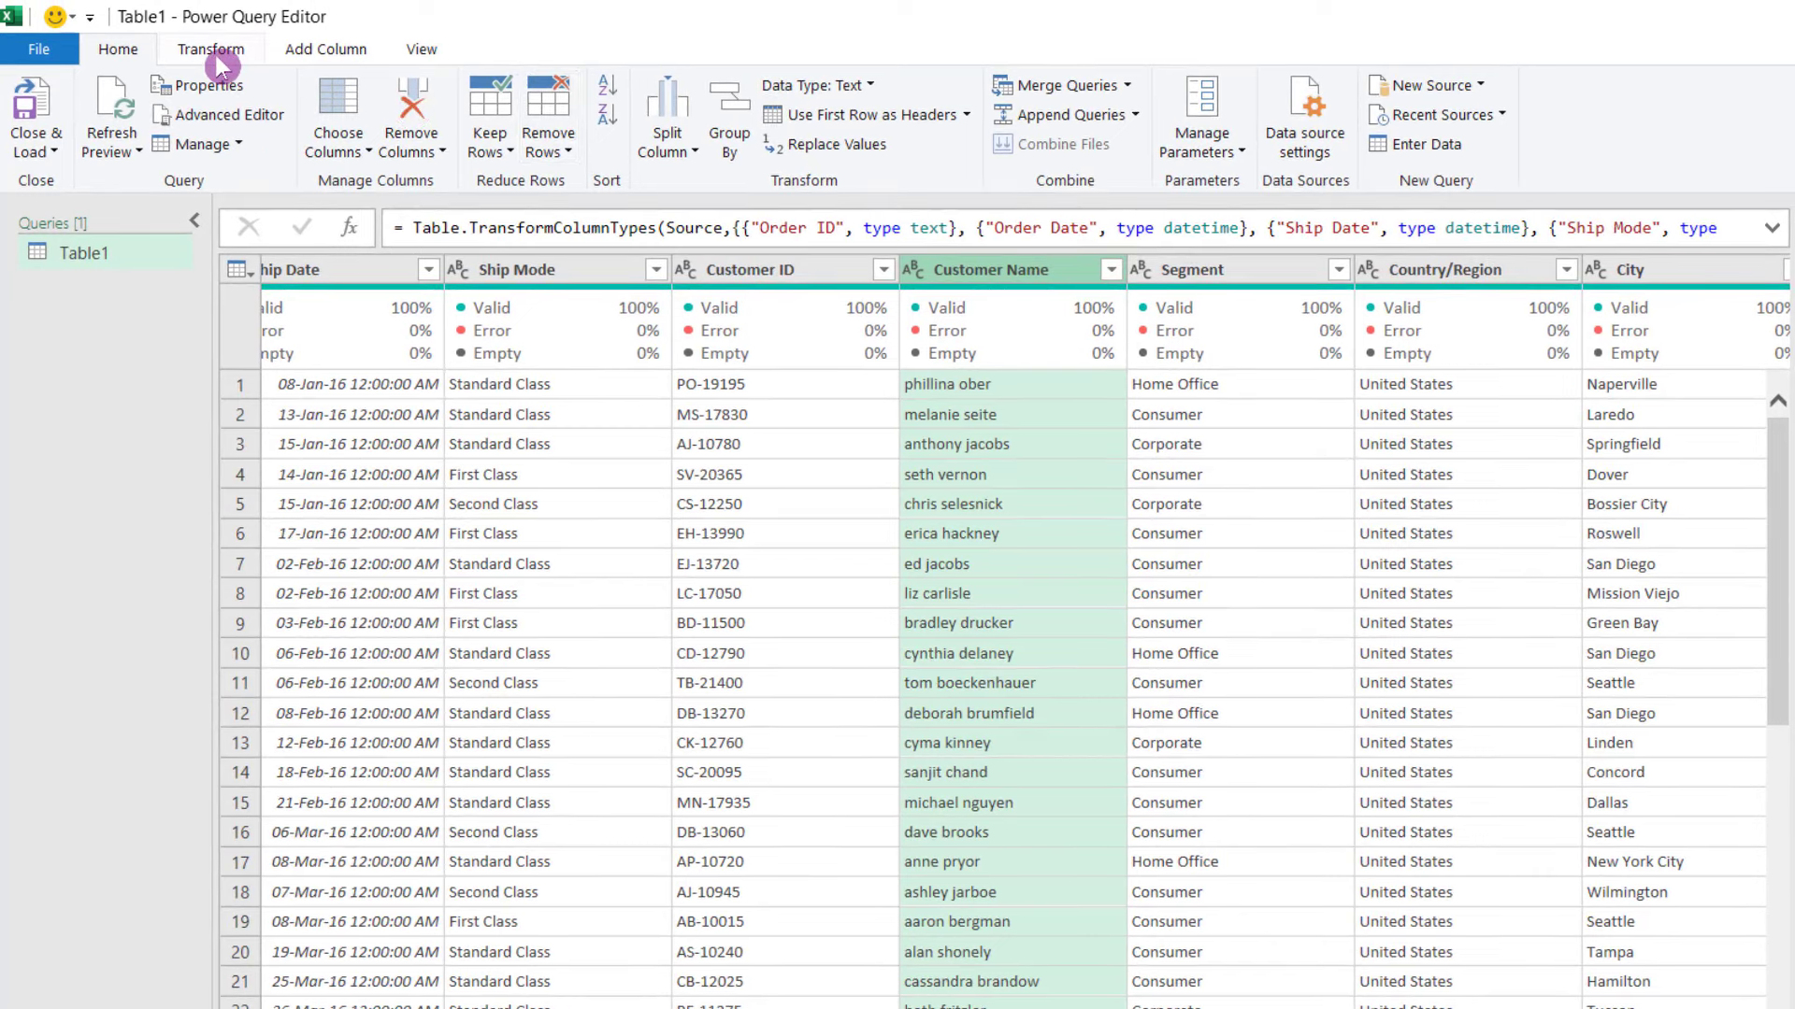
{"action": "left_click", "coordinate": [215, 51]}
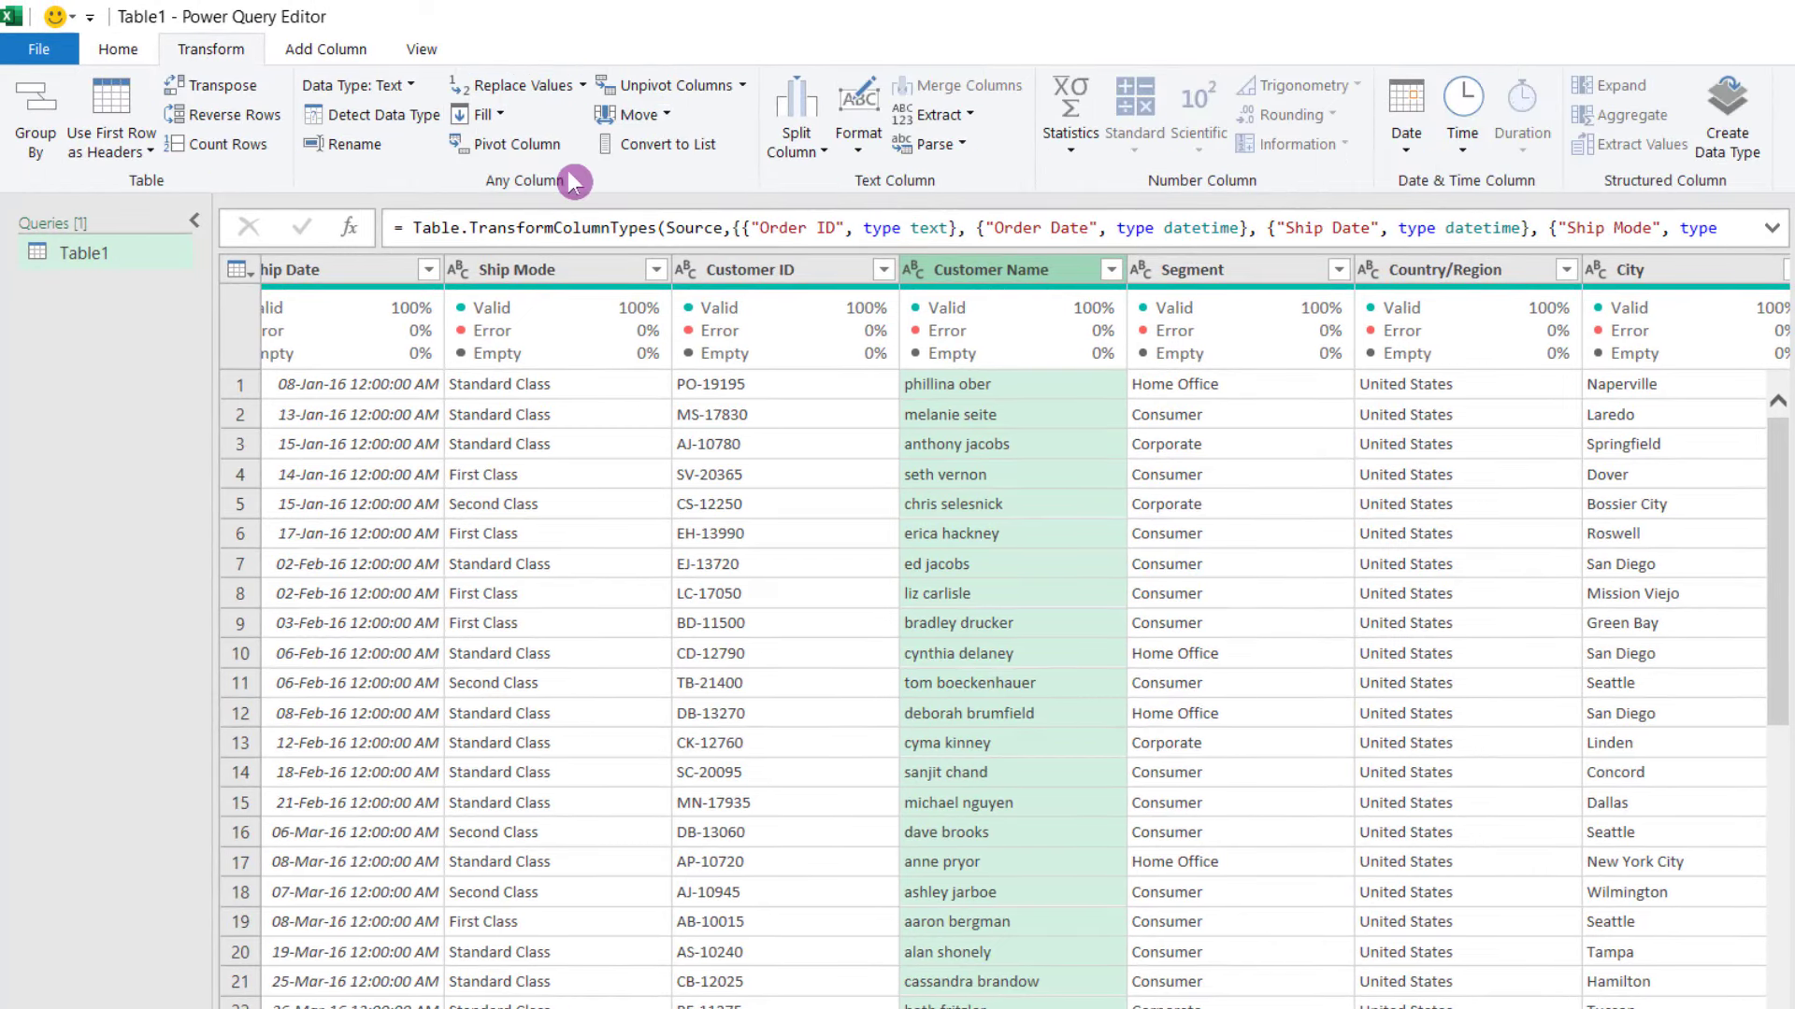
{"action": "left_click", "coordinate": [860, 152]}
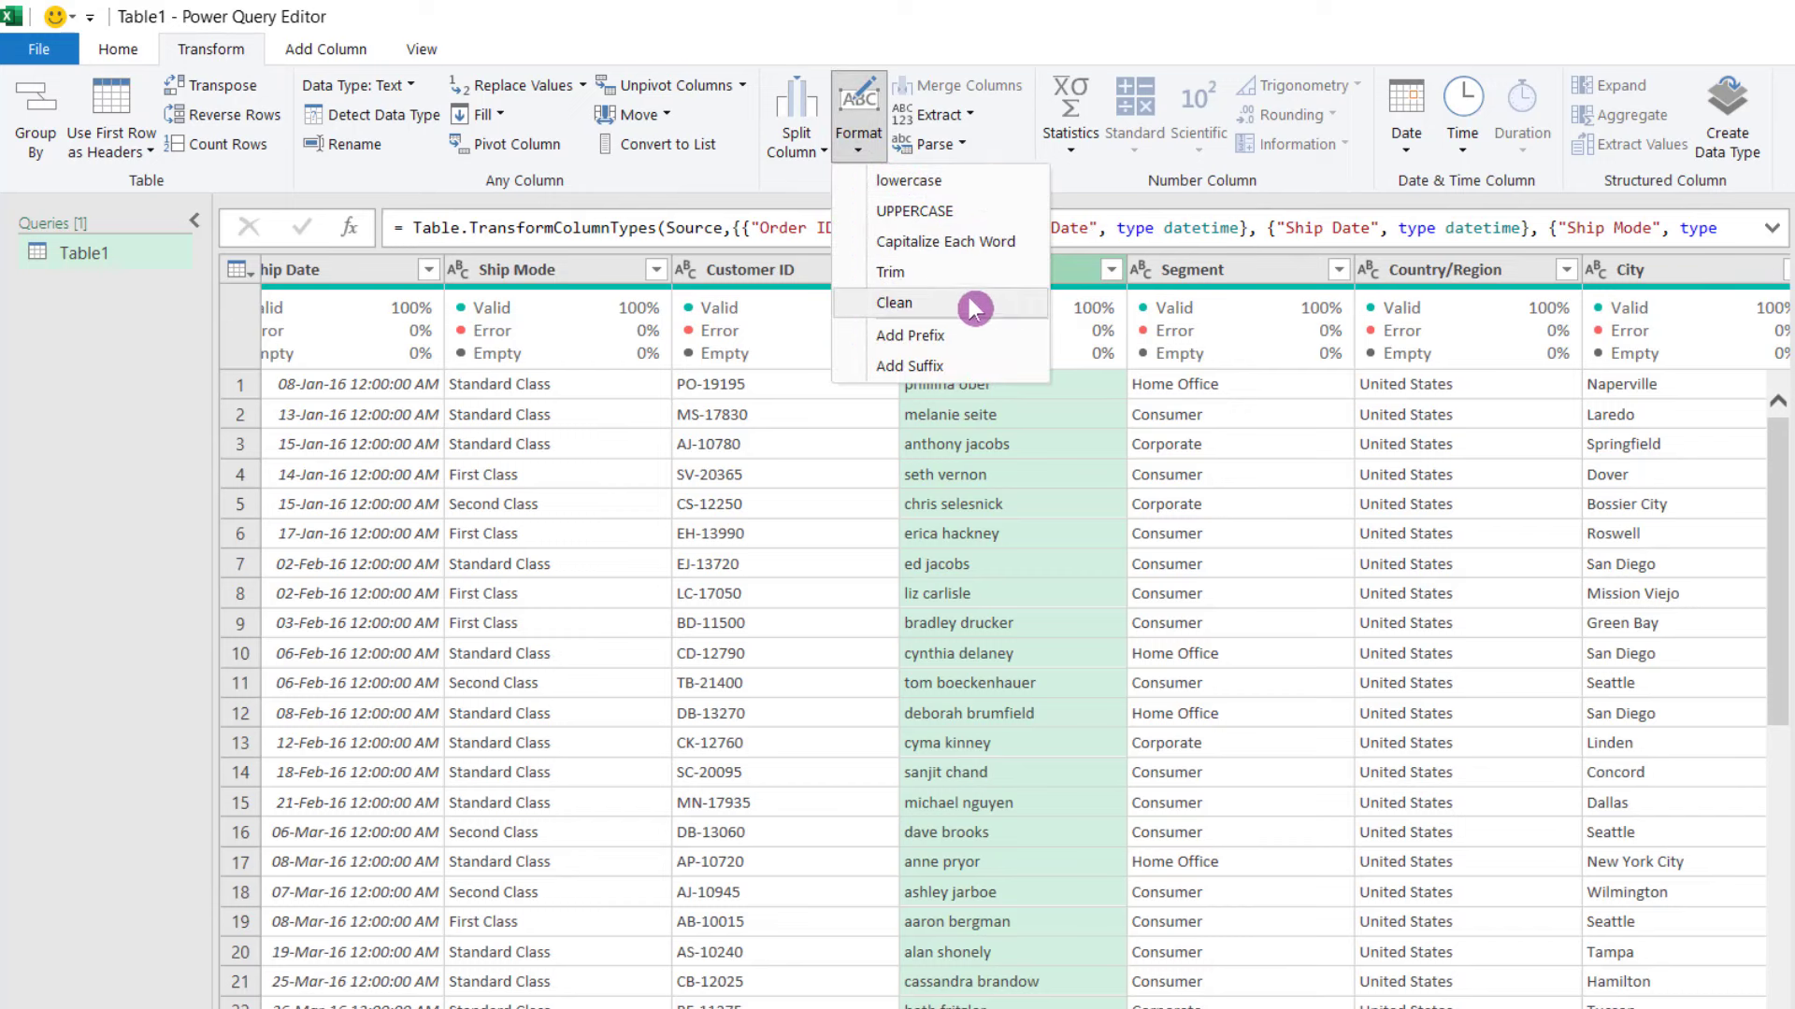
{"action": "left_click", "coordinate": [996, 243]}
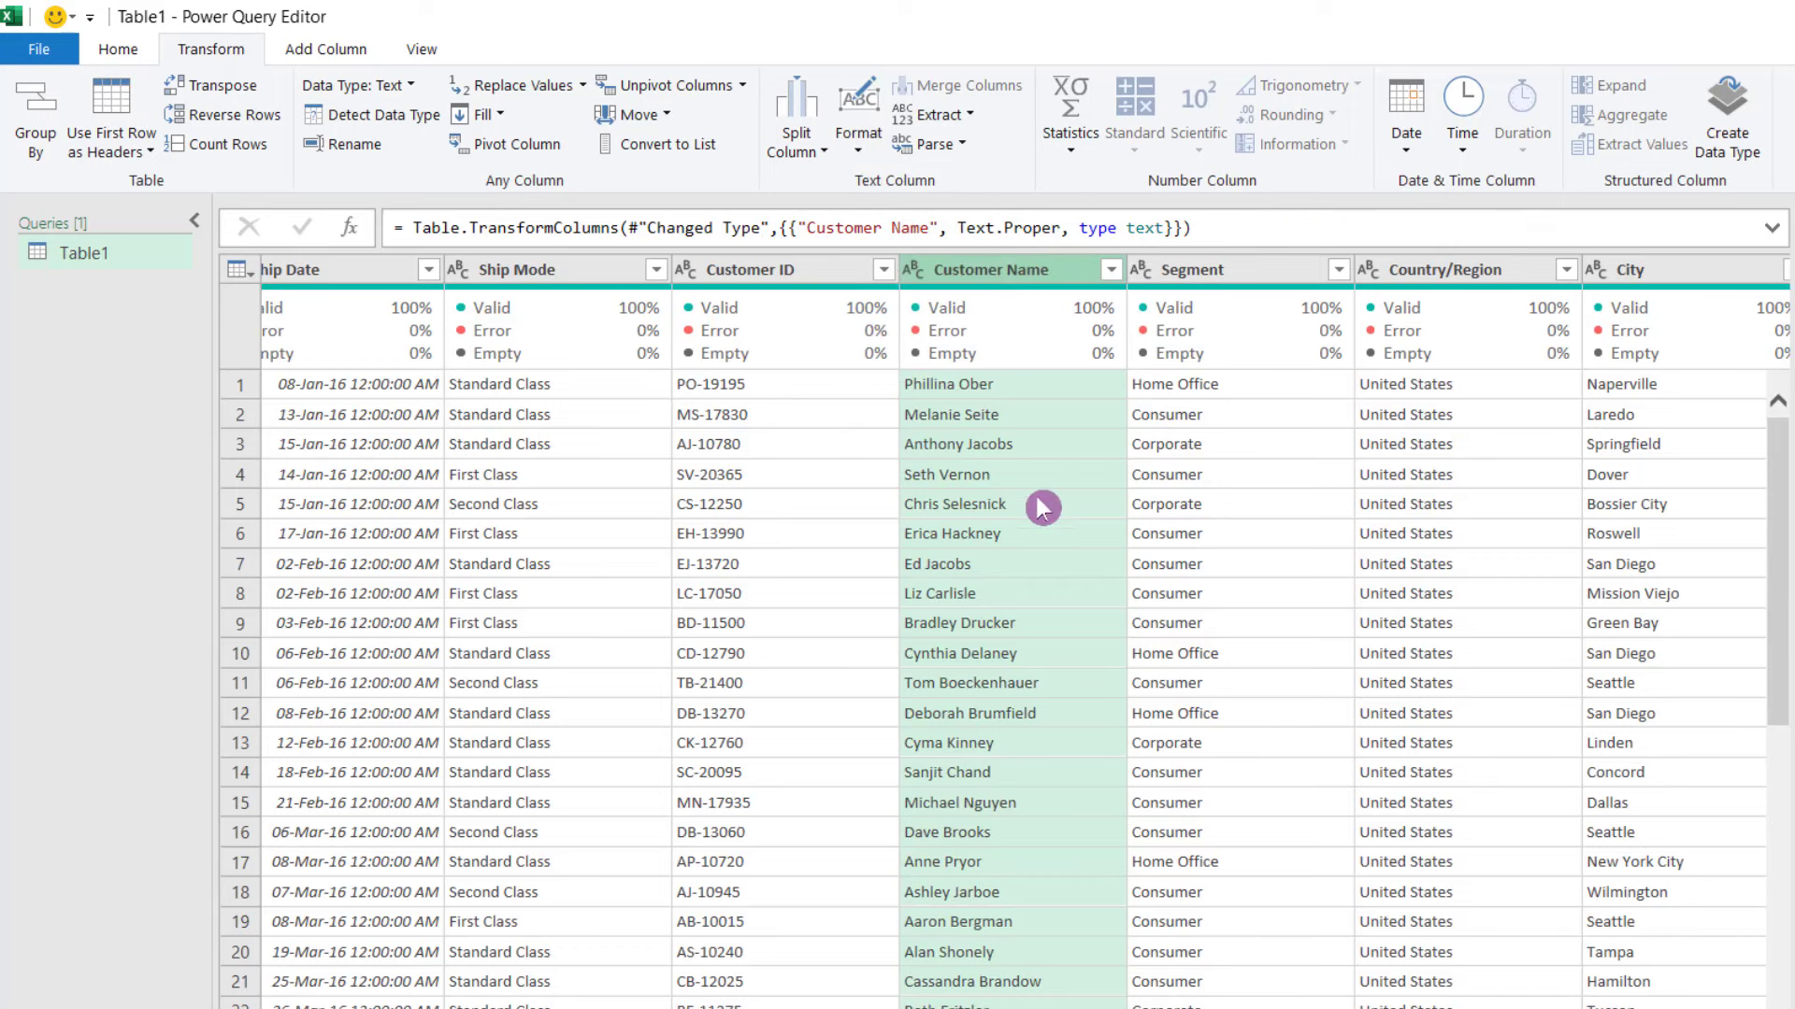
{"action": "left_click_drag", "start_coordinate": [613, 1008], "coordinate": [696, 1008]}
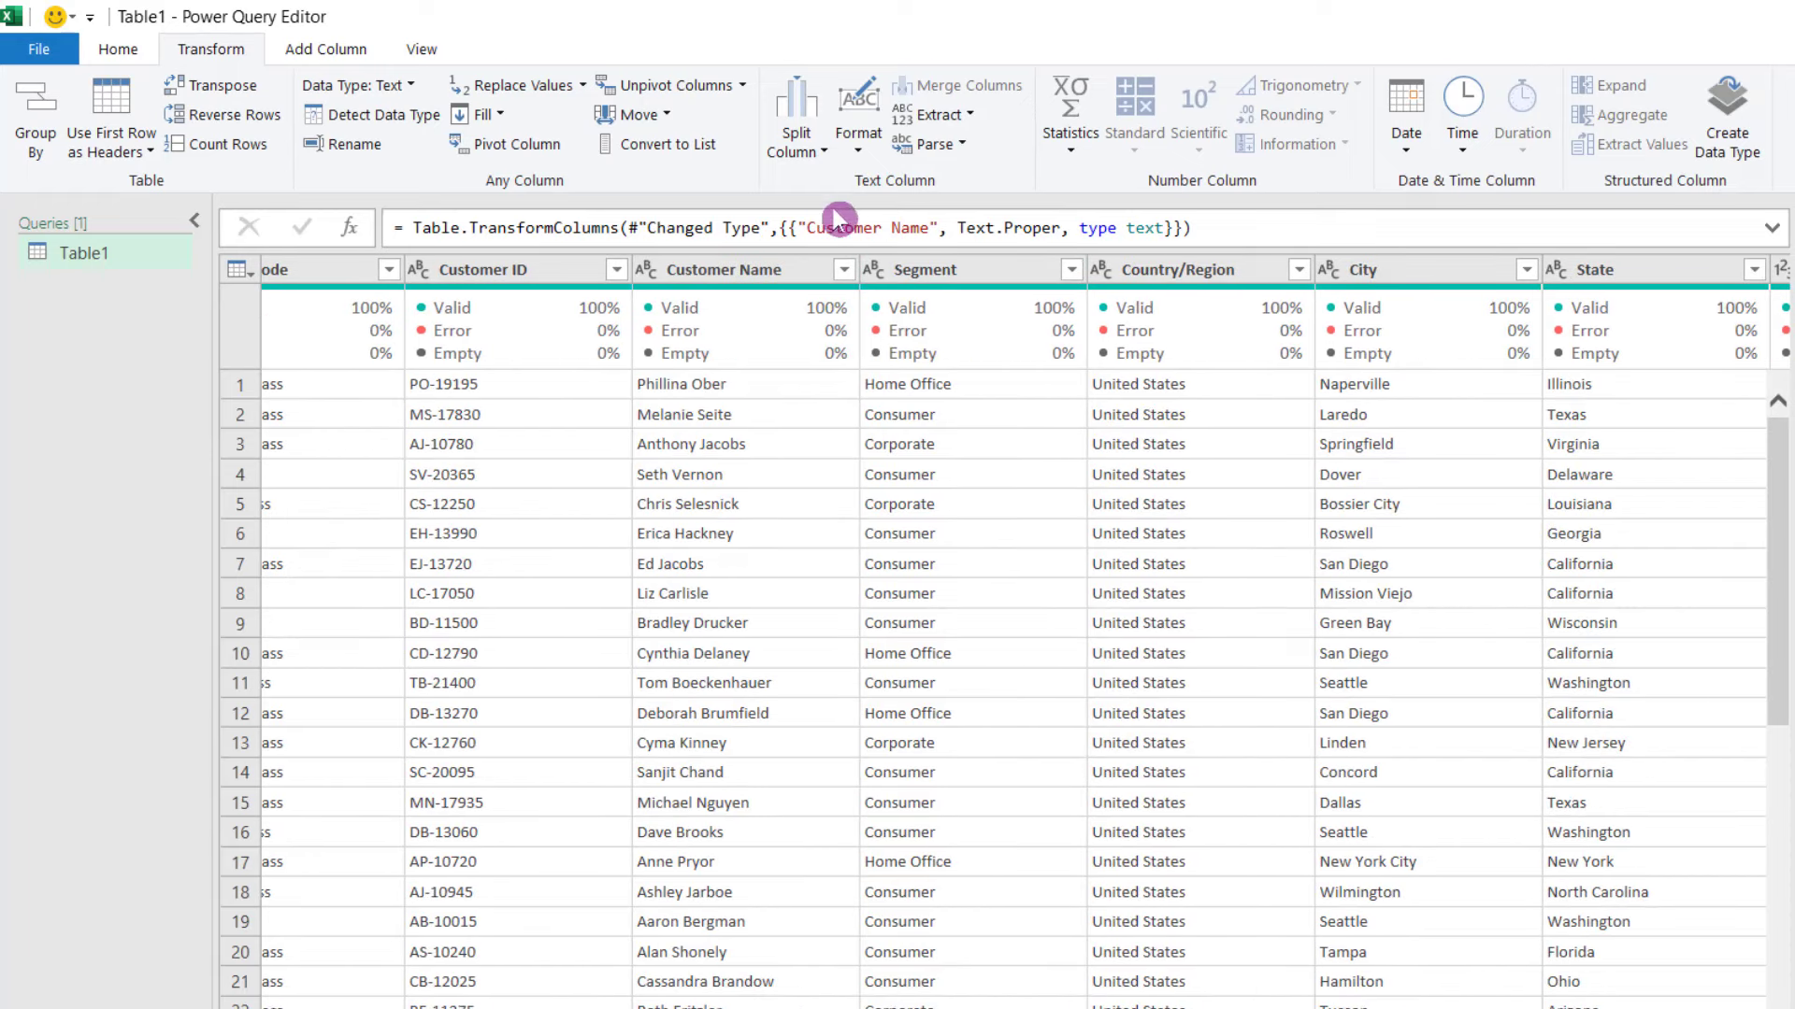
{"action": "left_click", "coordinate": [875, 146]}
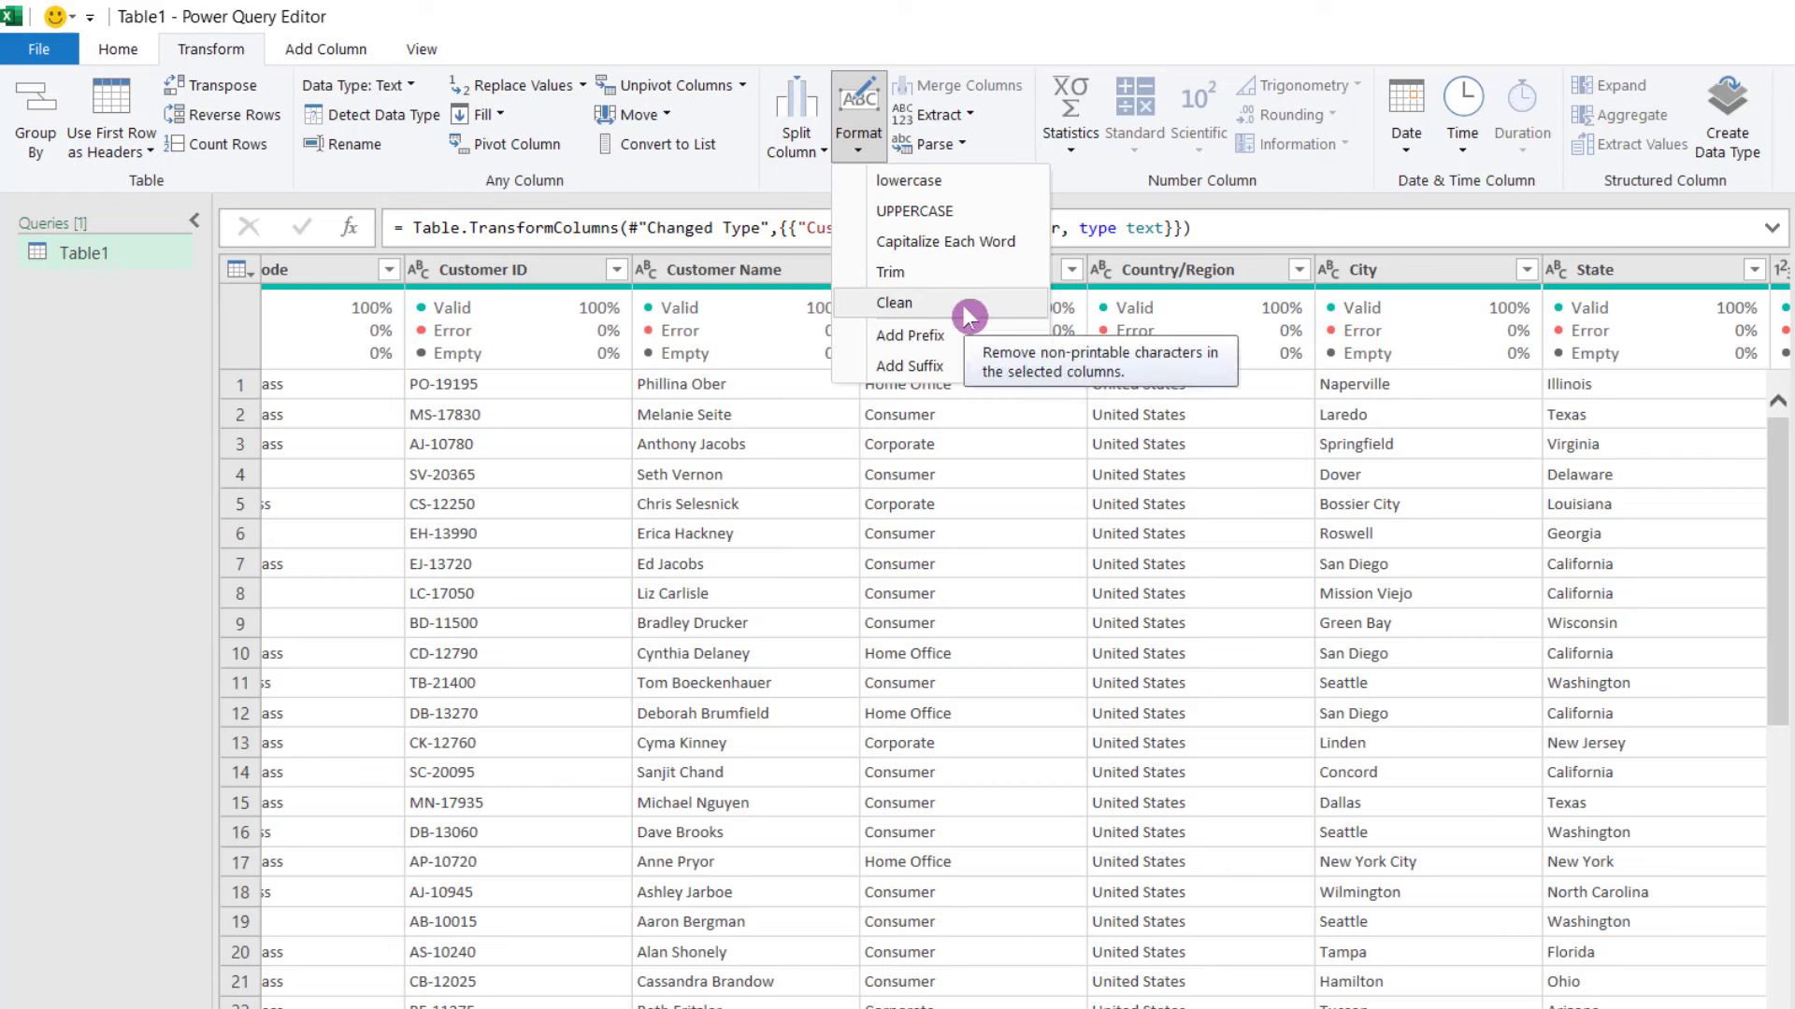
{"action": "left_click", "coordinate": [967, 460]}
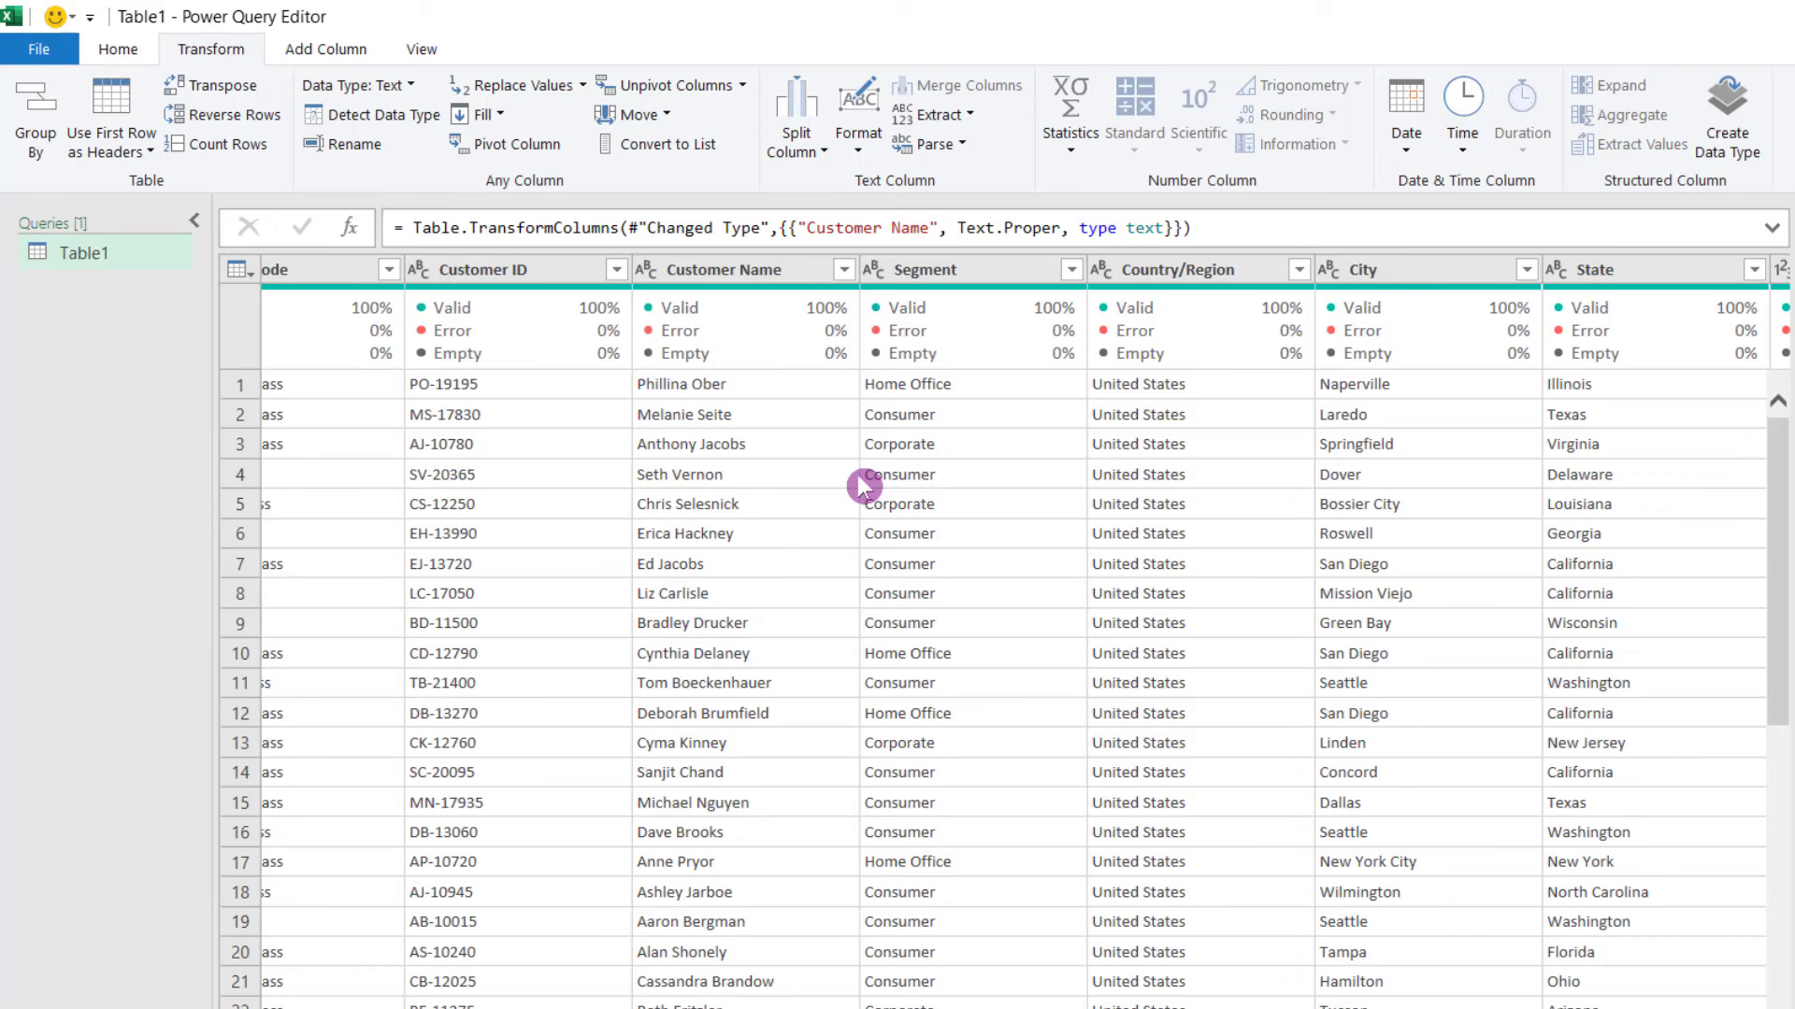
Close the query editor and load the transformed Orders query into a new table in the workbook
{"action": "left_click", "coordinate": [131, 52]}
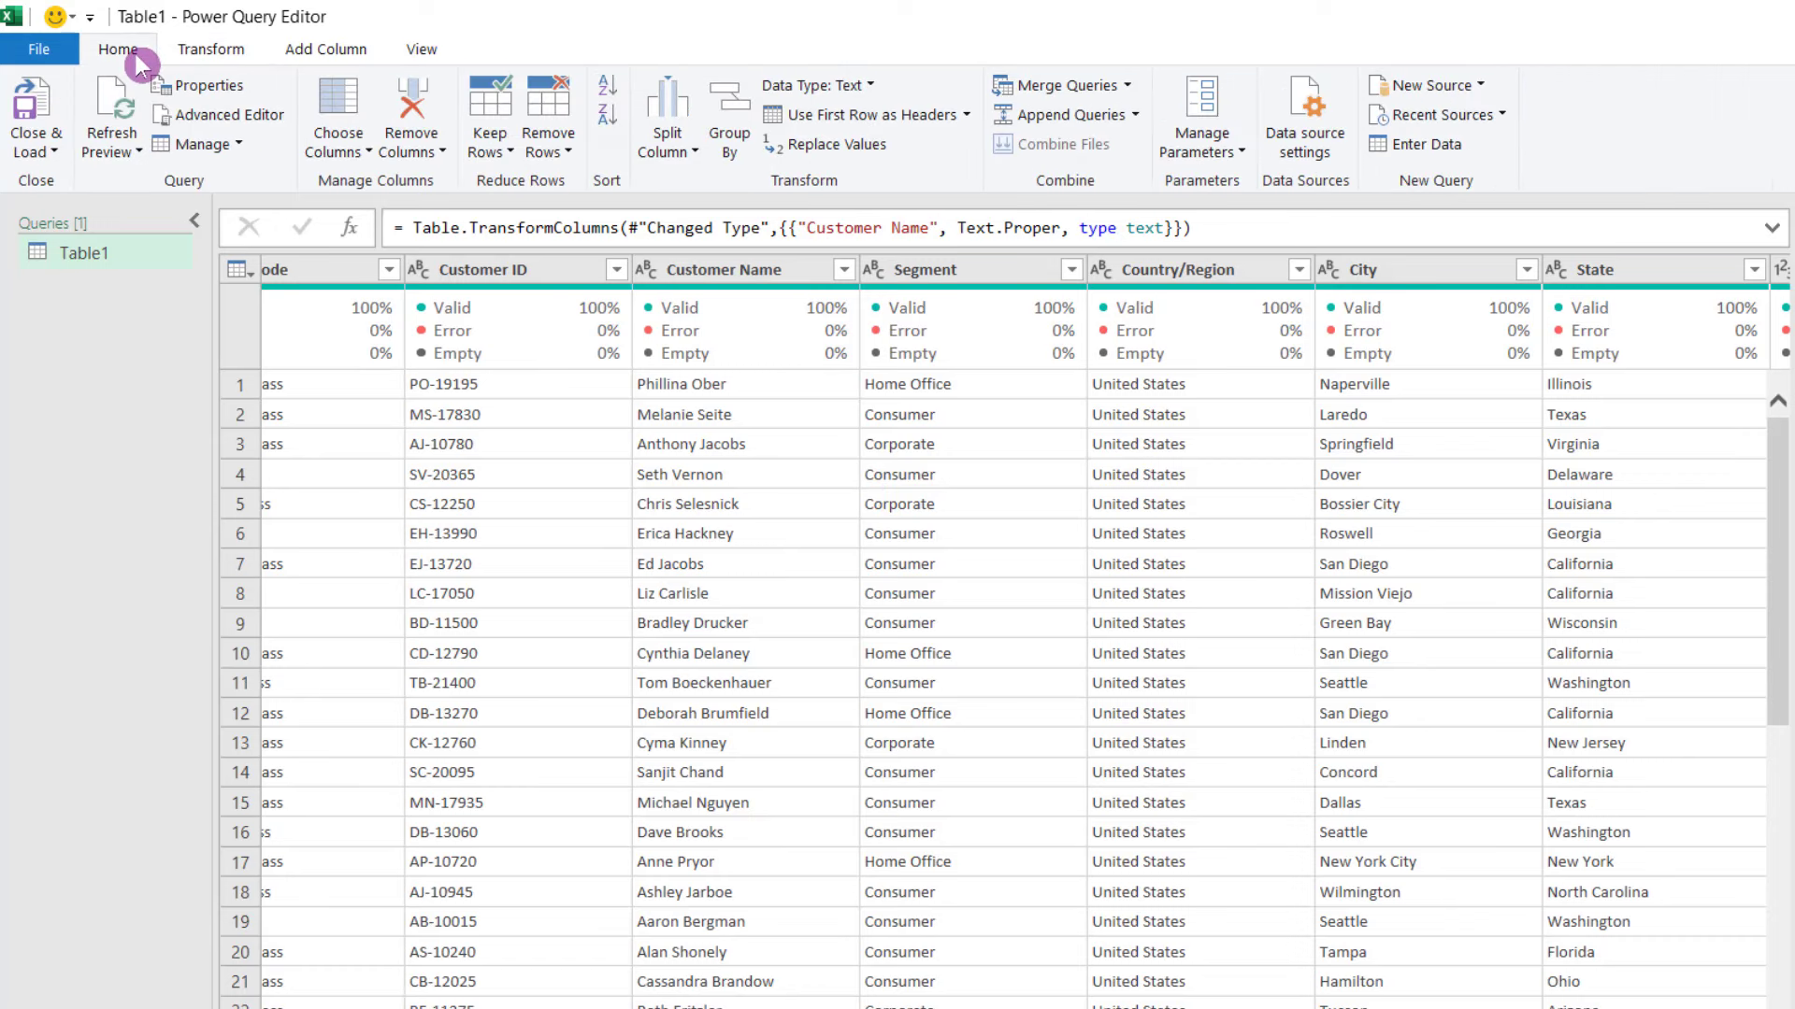
{"action": "left_click", "coordinate": [42, 150]}
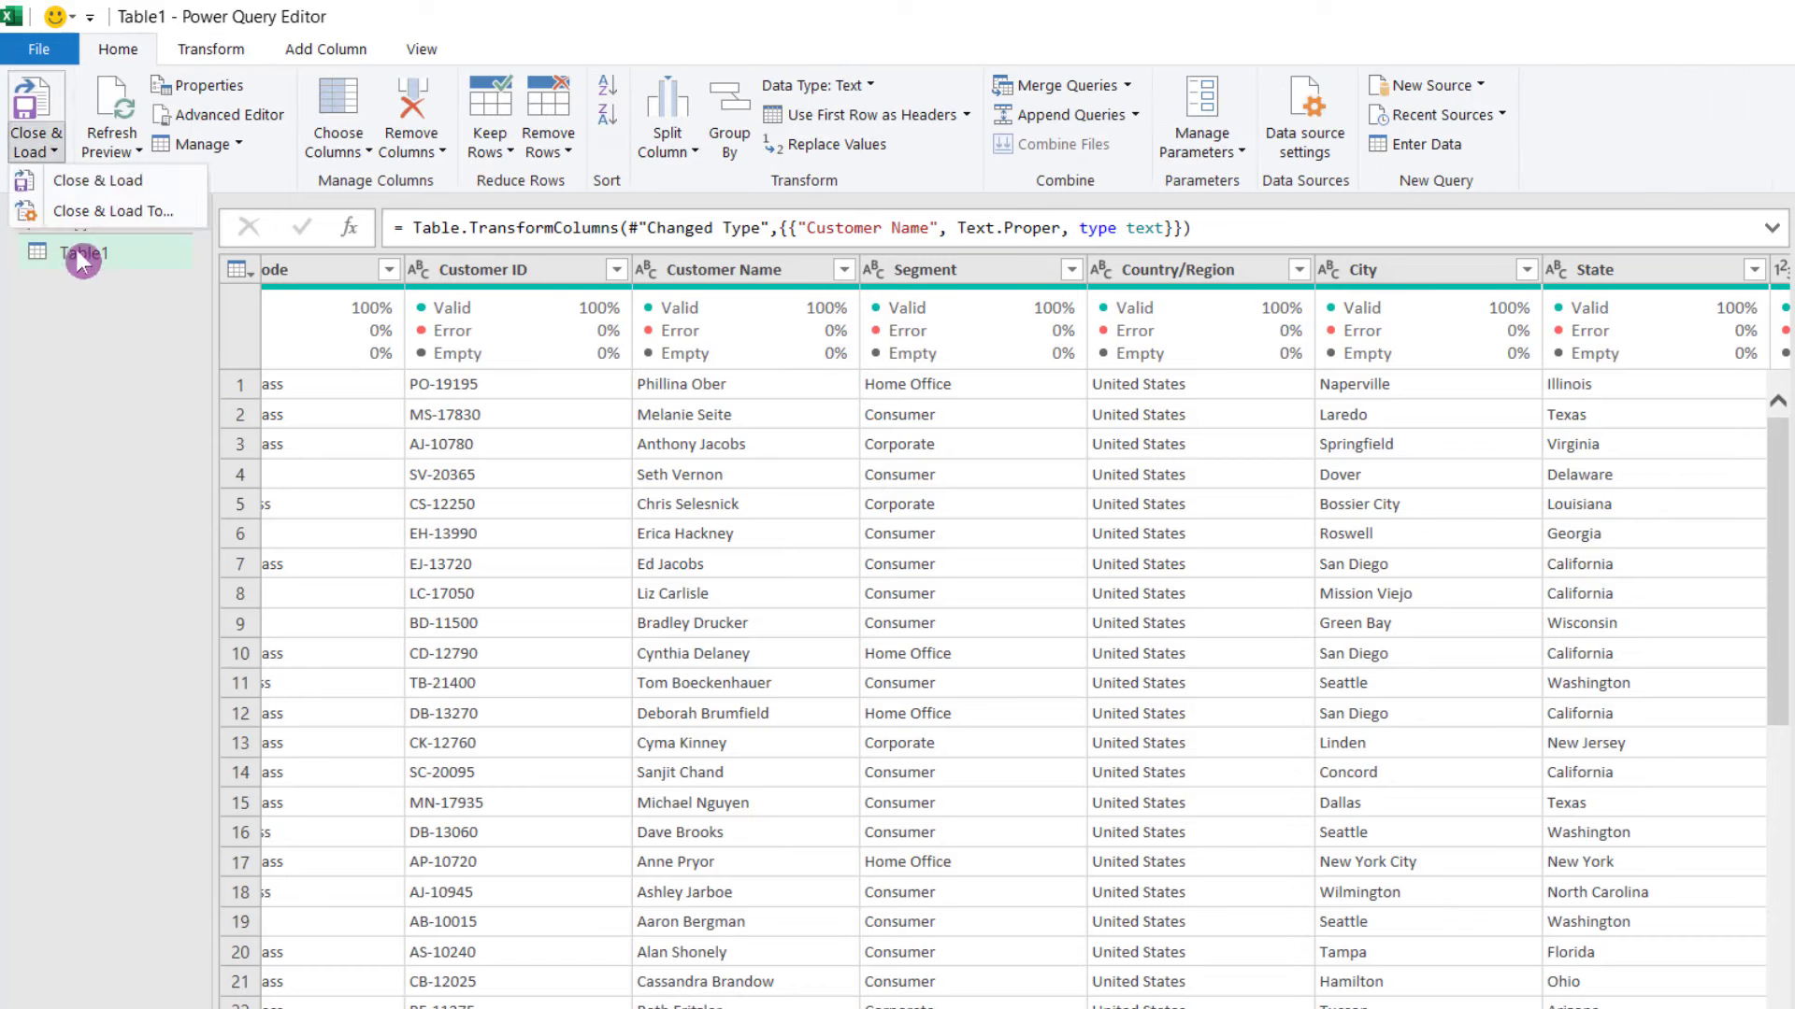
{"action": "left_click", "coordinate": [134, 182]}
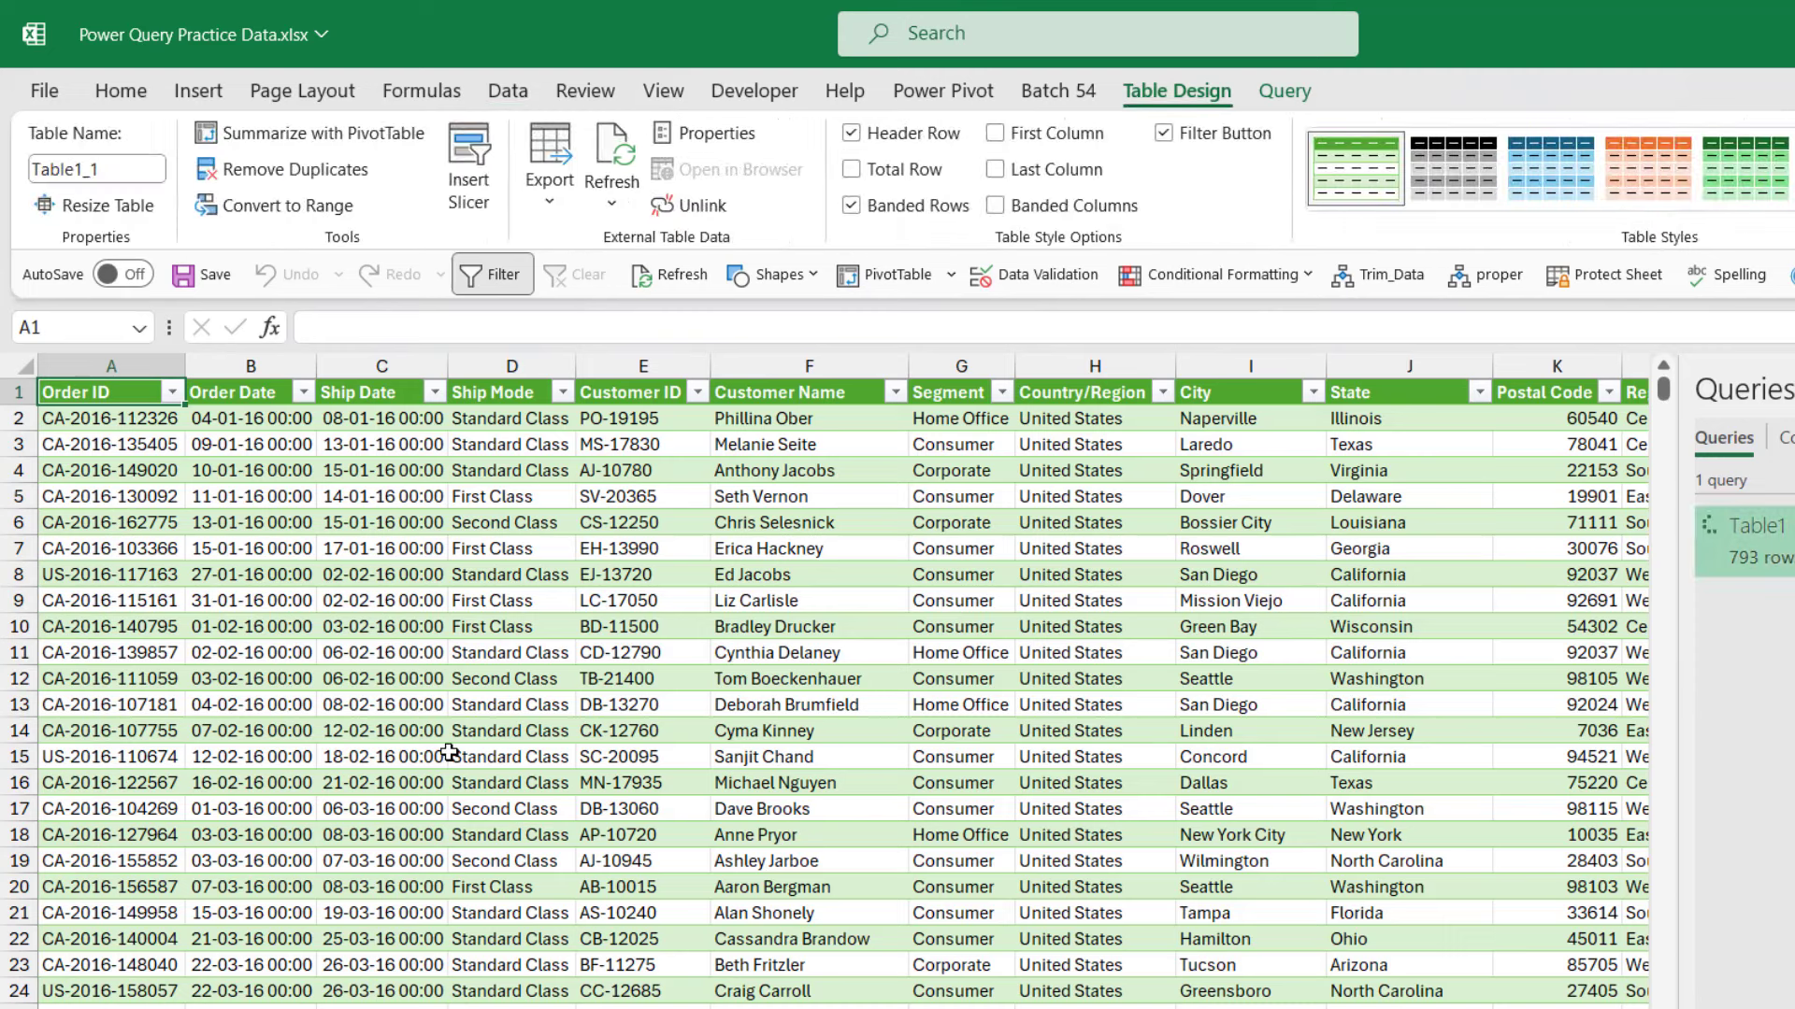
{"action": "left_click", "coordinate": [450, 753]}
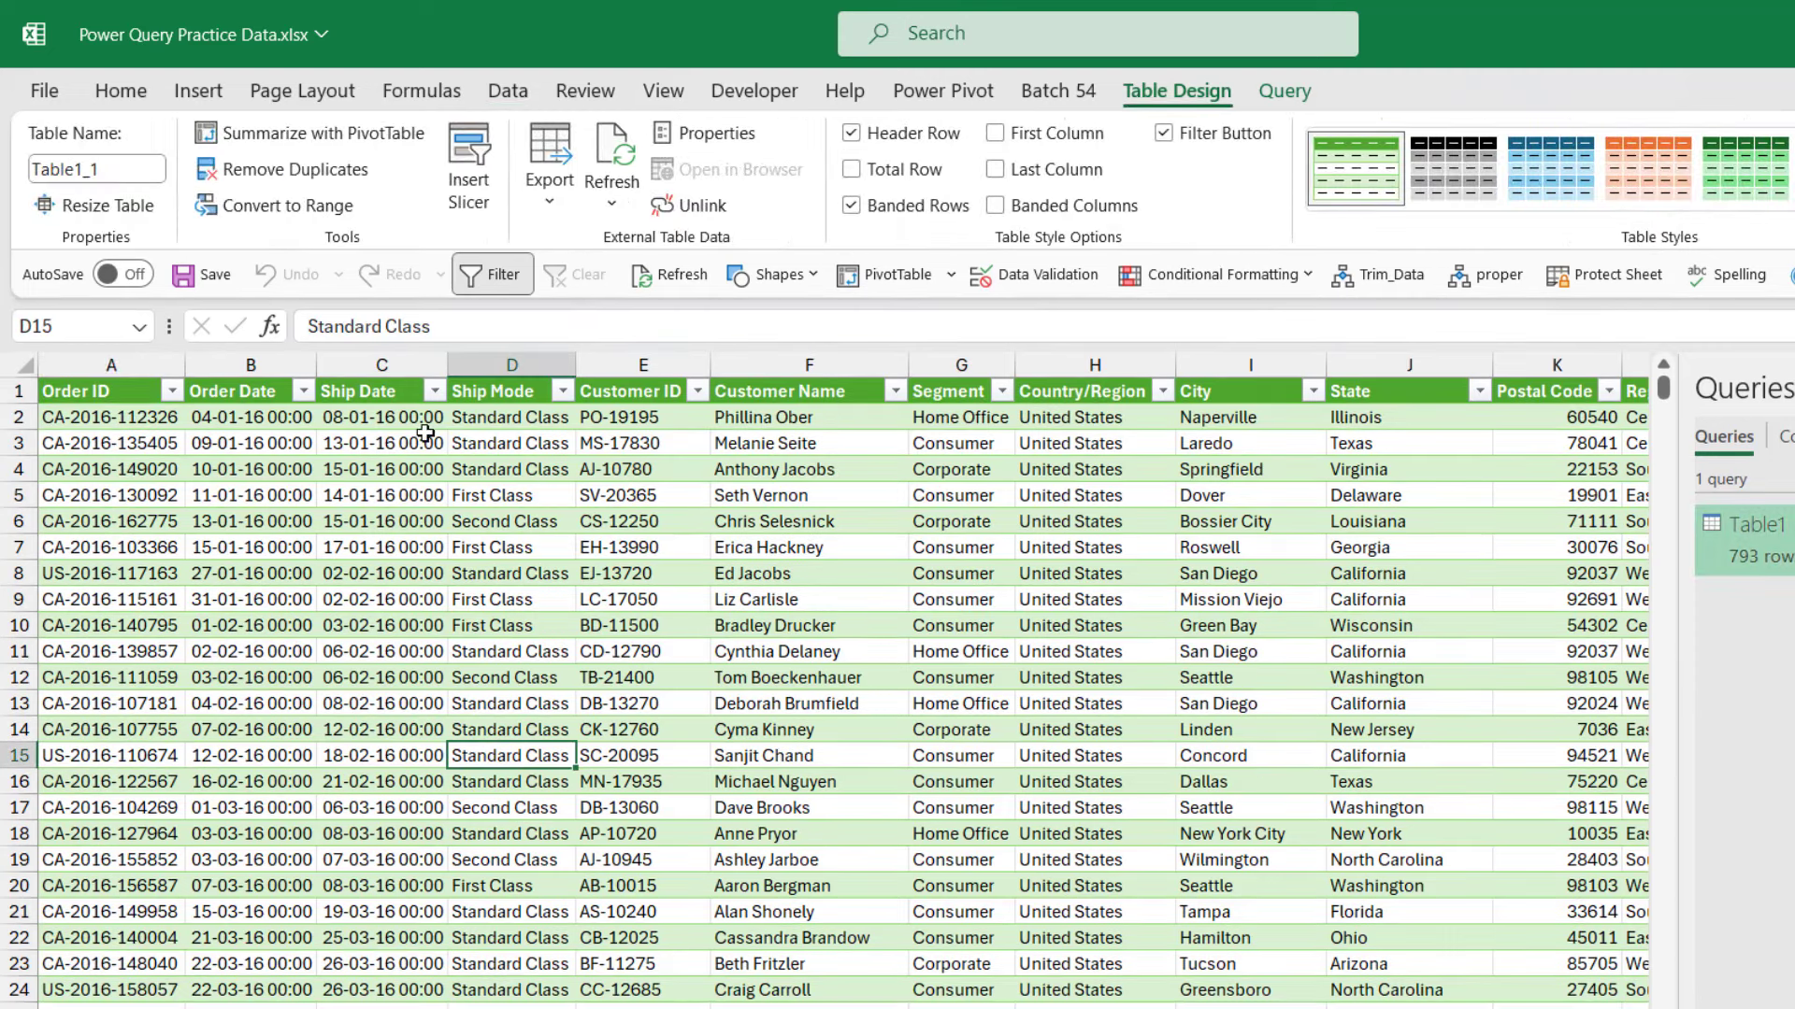
{"action": "left_click", "coordinate": [261, 364]}
{"action": "left_click", "coordinate": [353, 361]}
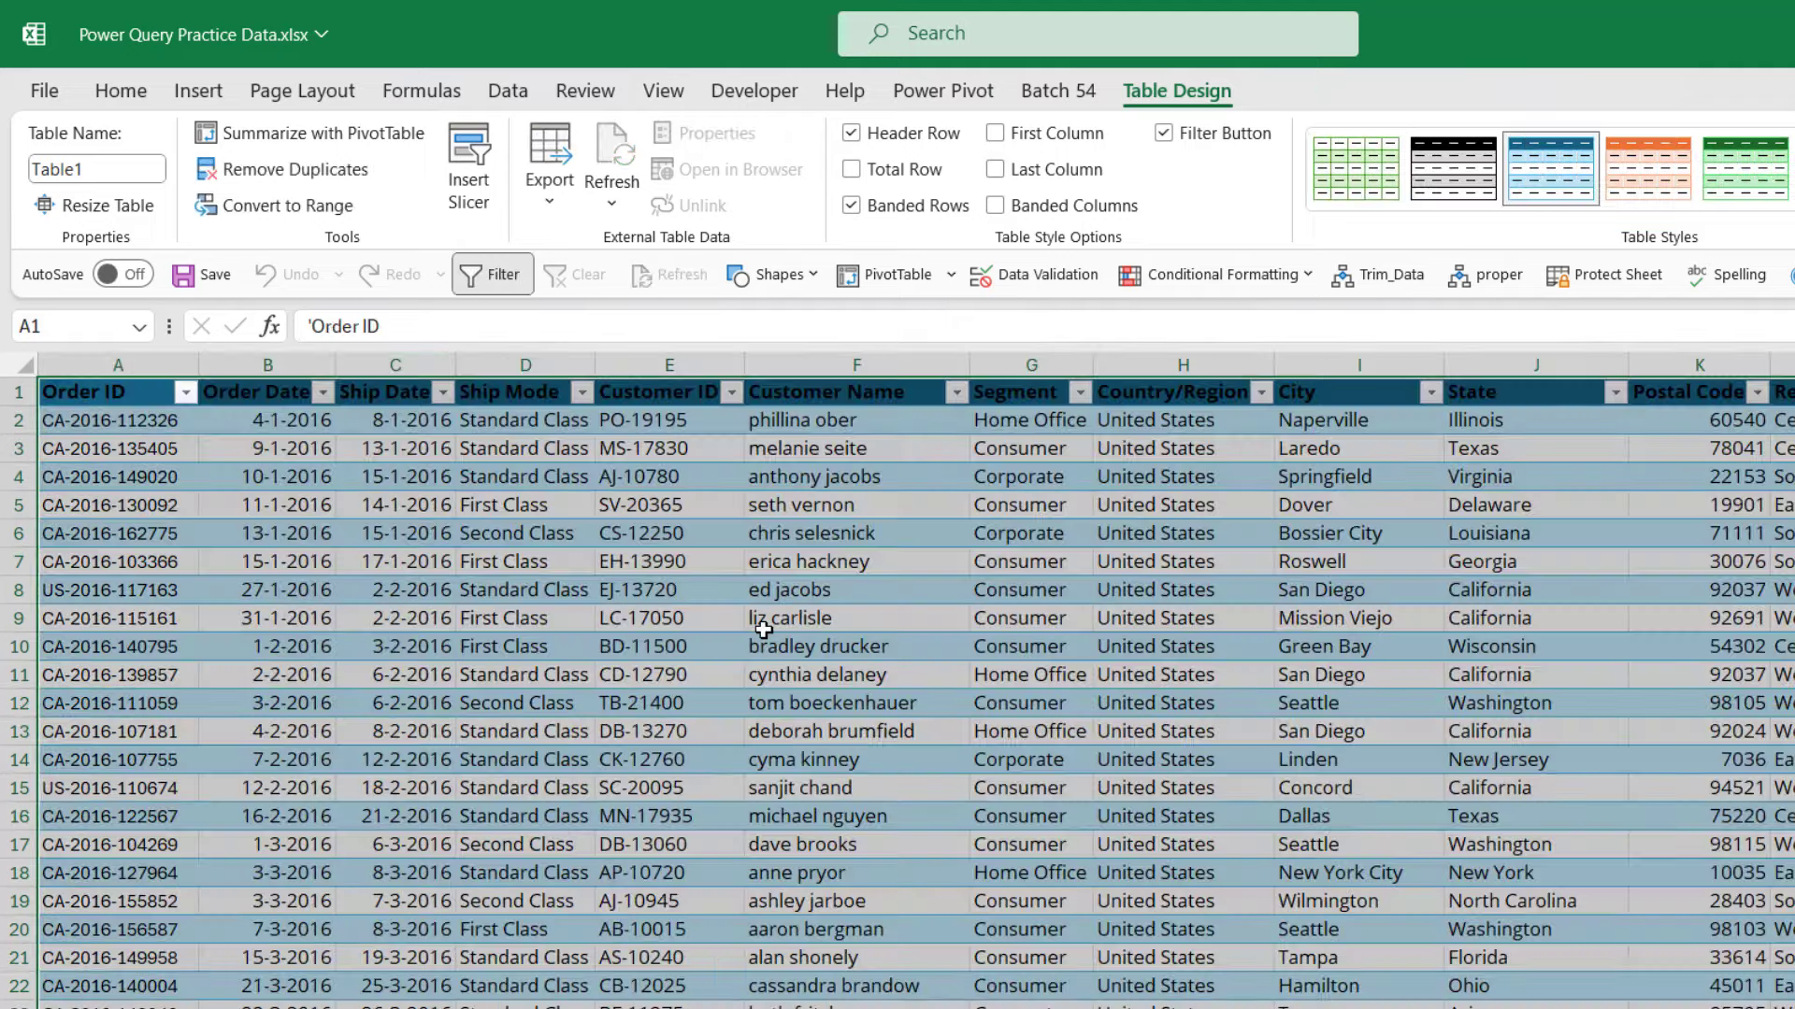
Convert the customer names in F2:F14 of the source Orders table to uppercase
{"action": "left_click", "coordinate": [761, 620]}
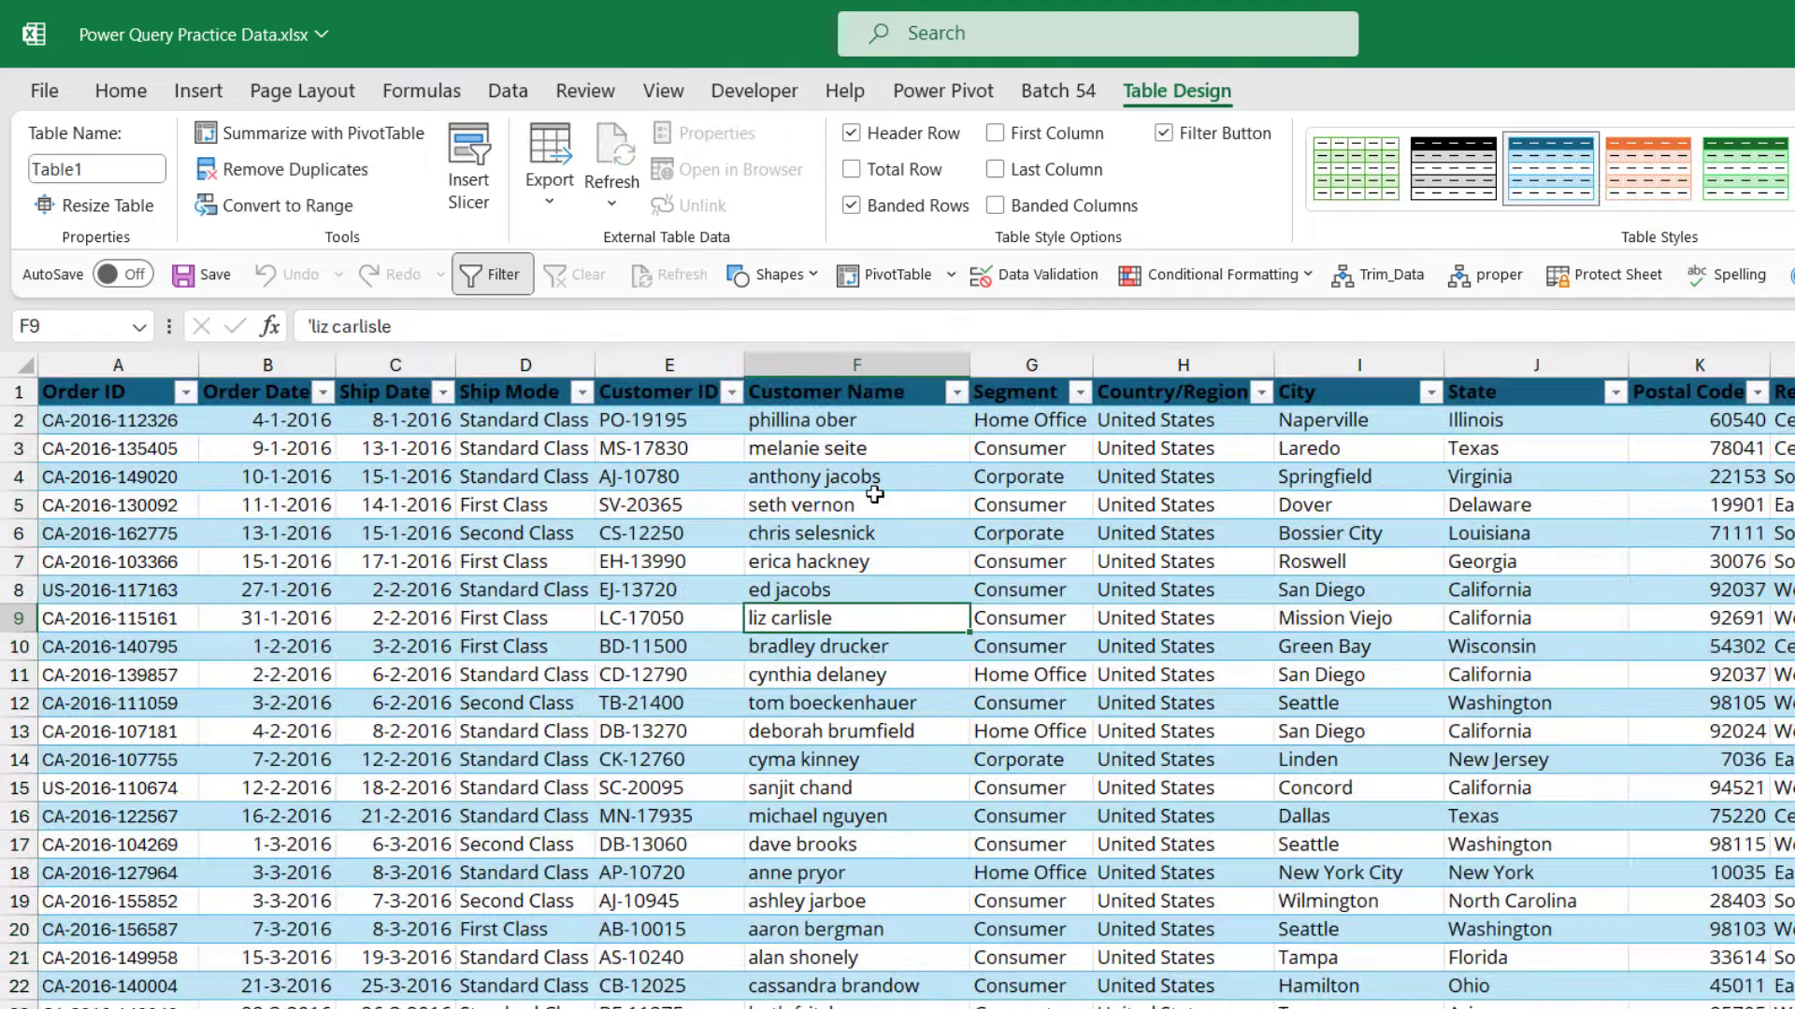
{"action": "left_click_drag", "start_coordinate": [861, 421], "coordinate": [857, 763]}
{"action": "key", "text": "ctrl+shift+u"}
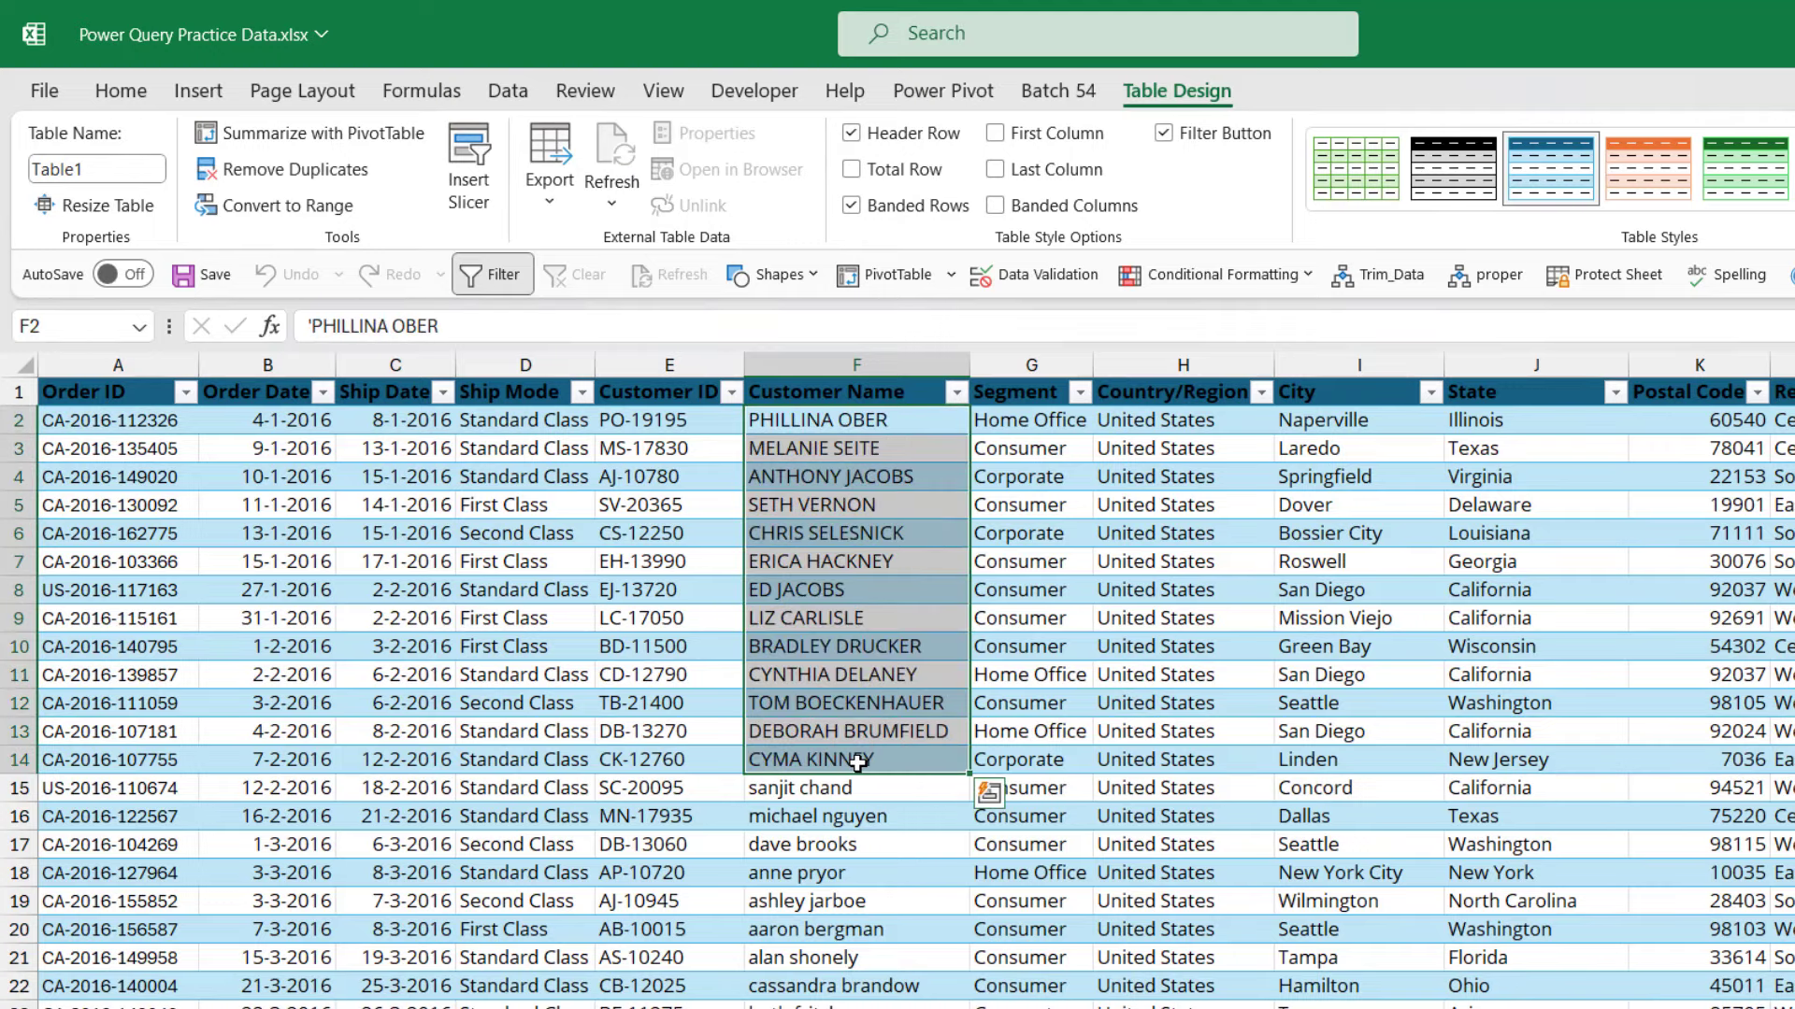
{"action": "left_click", "coordinate": [861, 841]}
{"action": "left_click", "coordinate": [873, 662]}
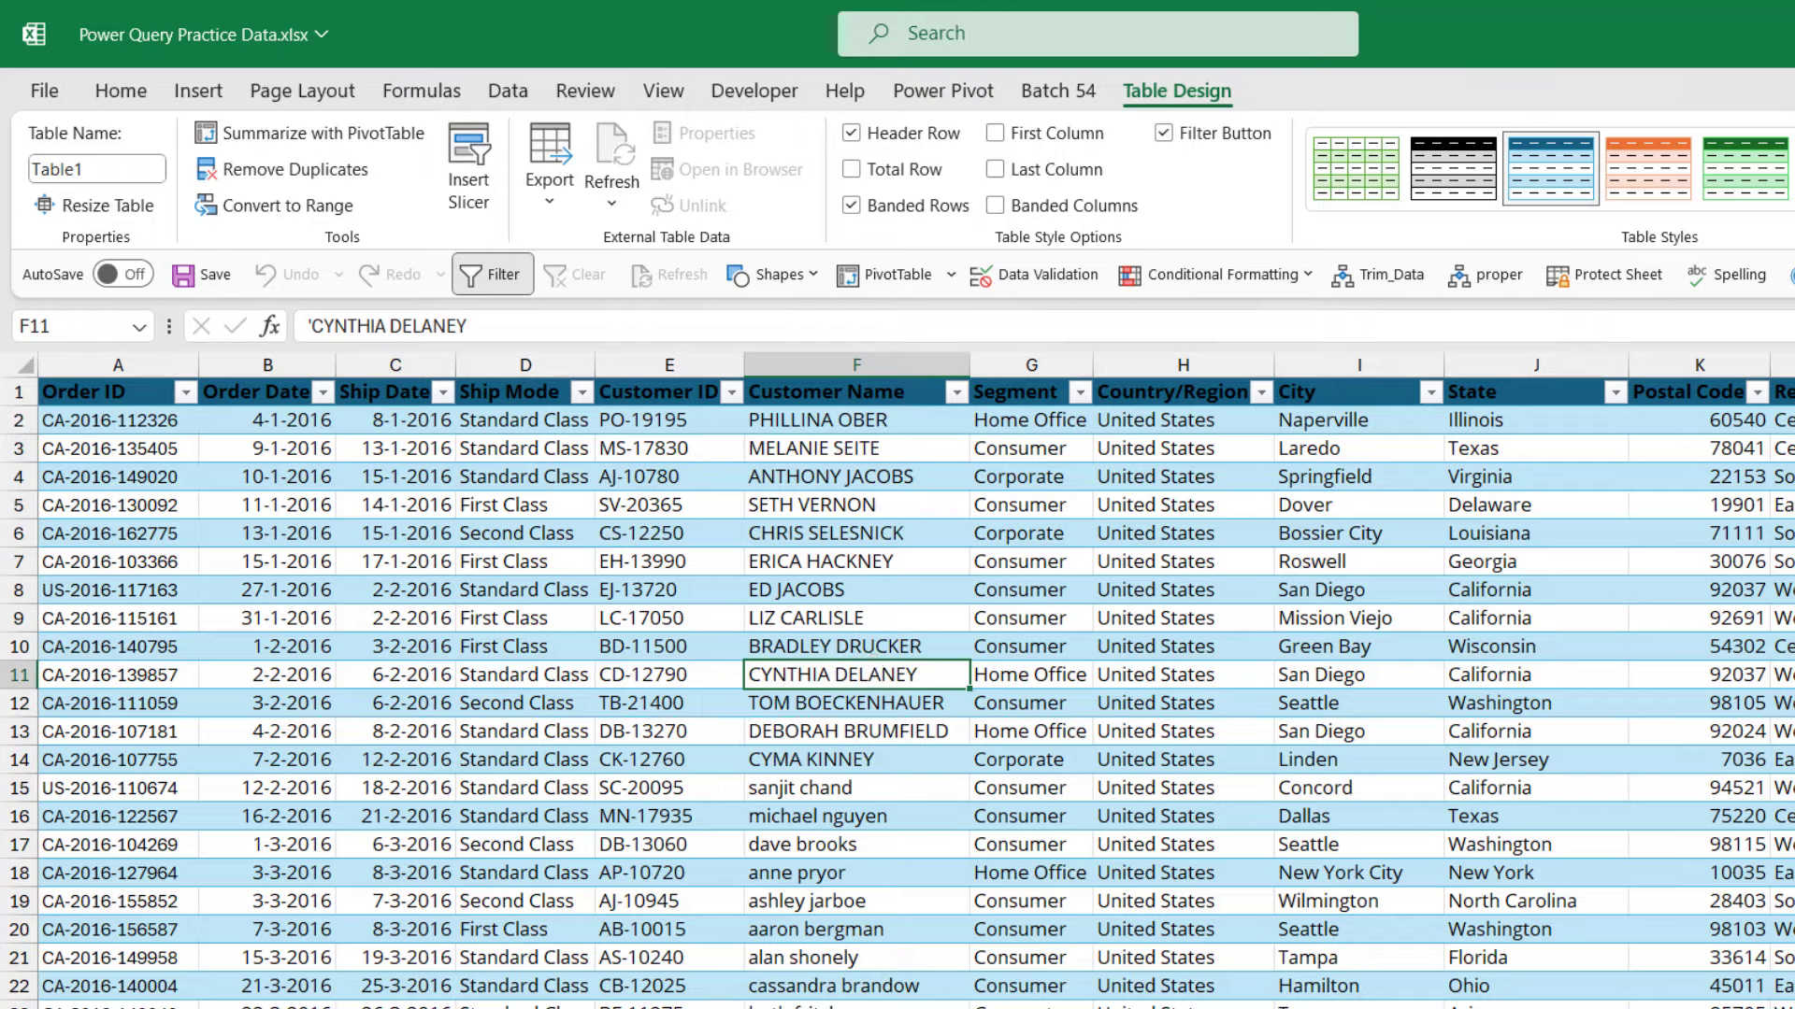
Return to the loaded query table and refresh it from the edited source data
{"action": "key", "text": "ctrl+Page_Up"}
{"action": "left_click", "coordinate": [660, 625]}
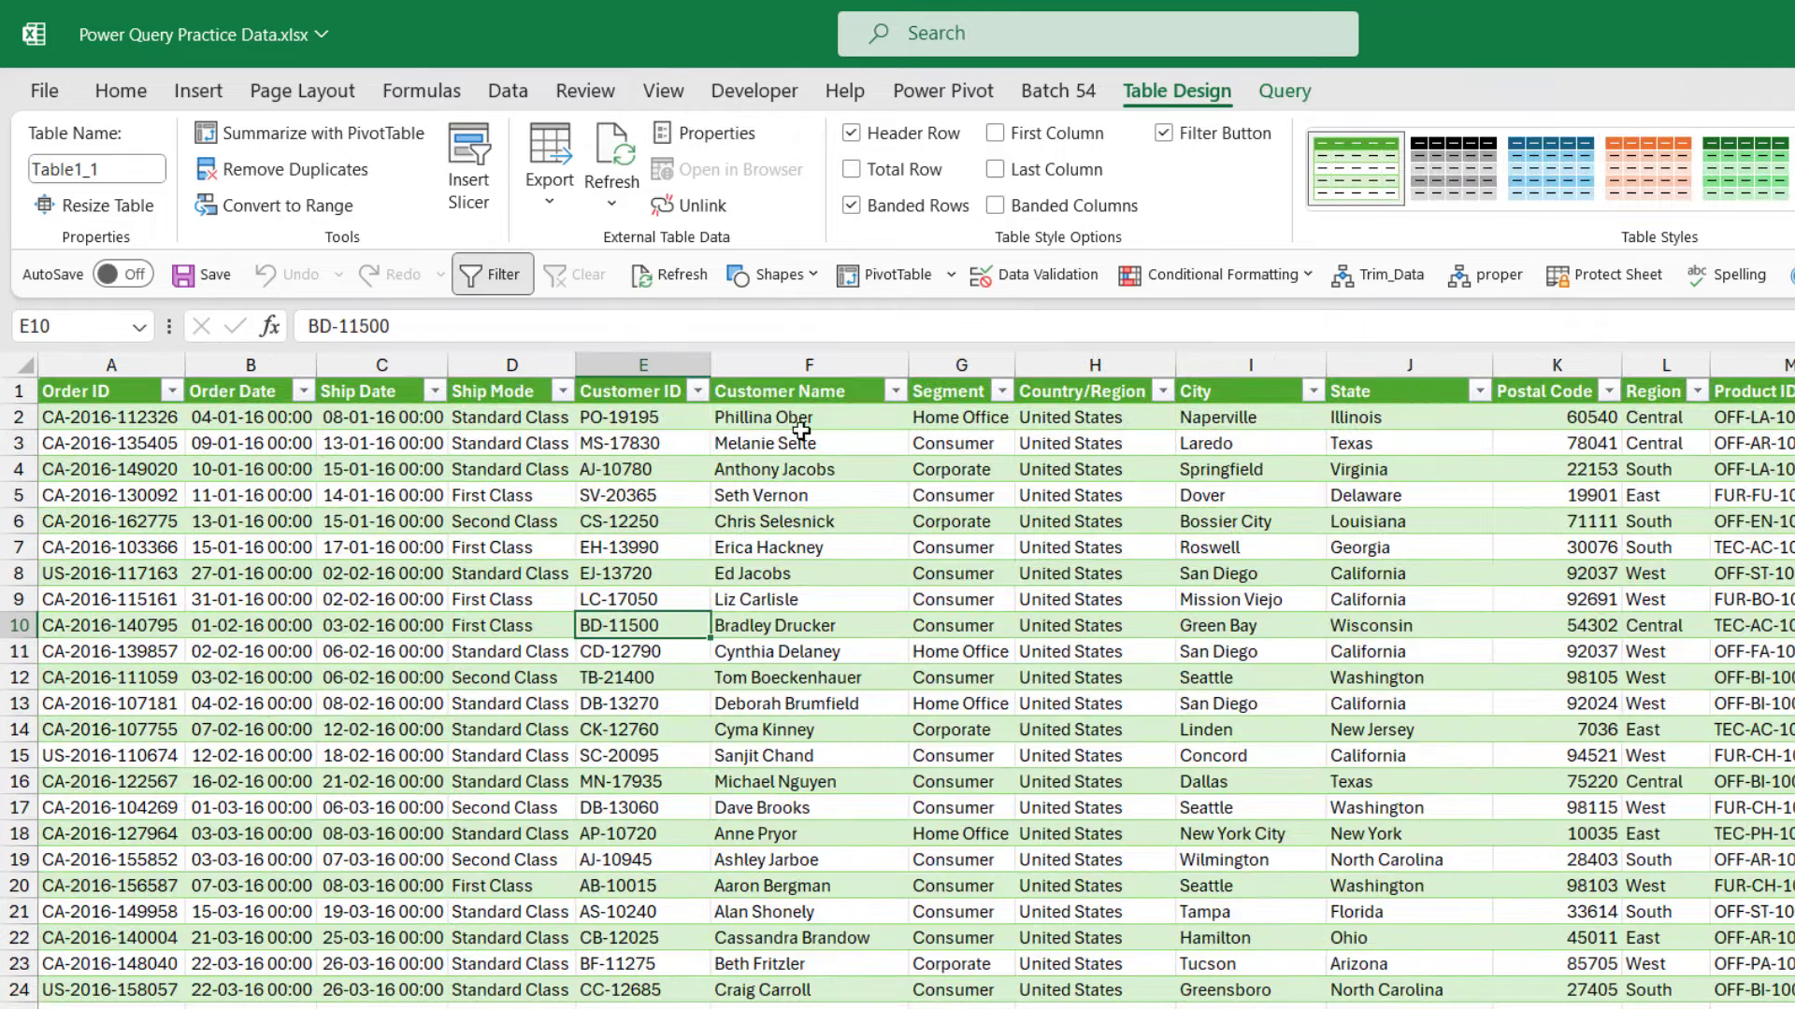
{"action": "left_click", "coordinate": [802, 425]}
{"action": "right_click", "coordinate": [804, 428]}
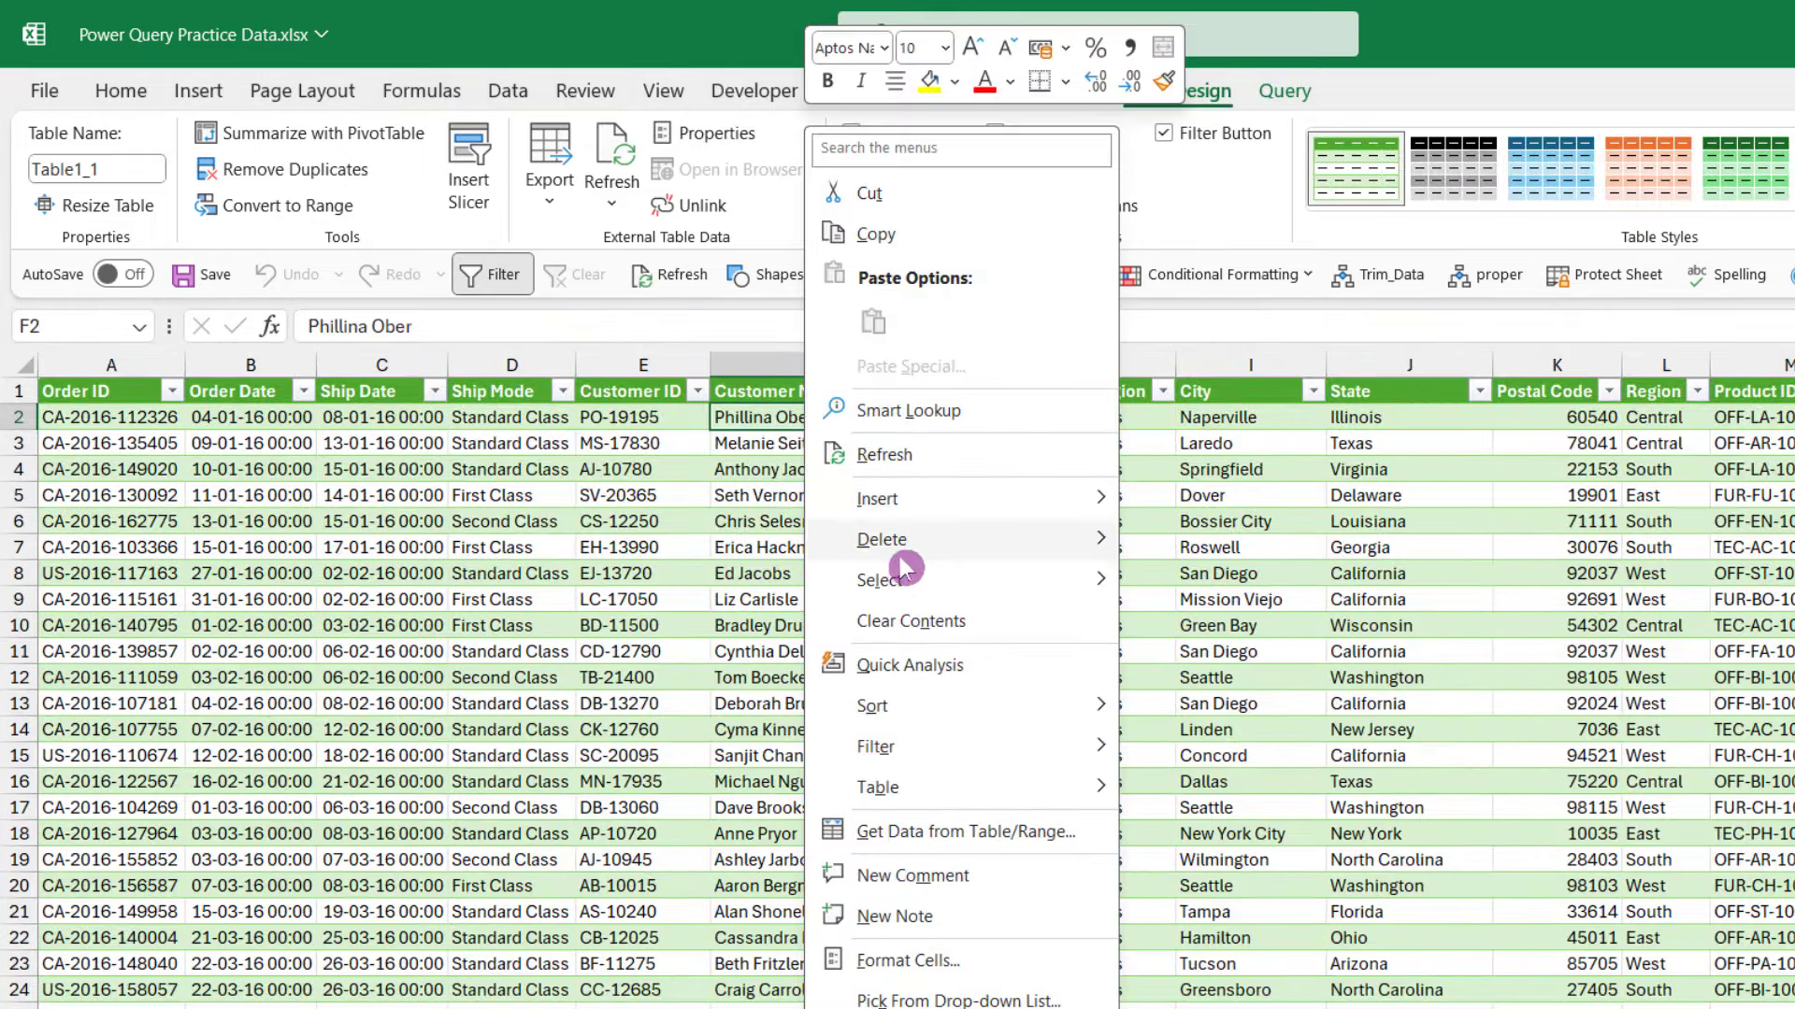
{"action": "left_click", "coordinate": [886, 462]}
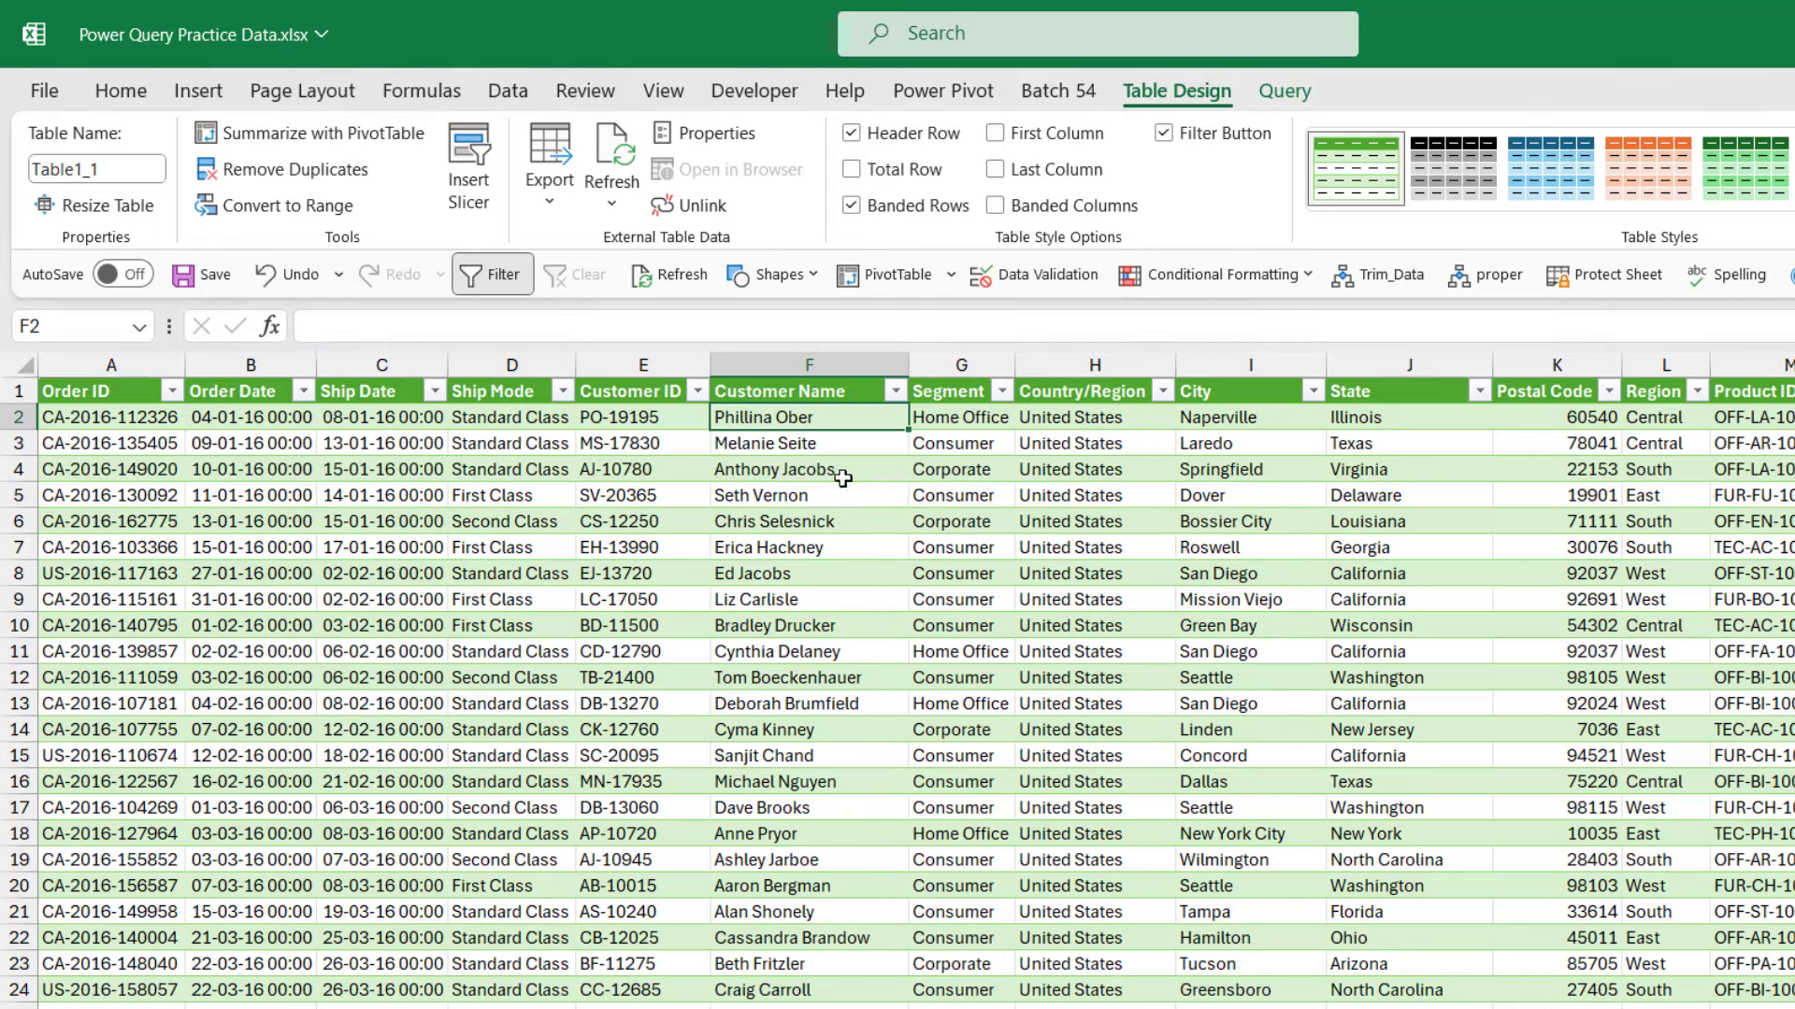